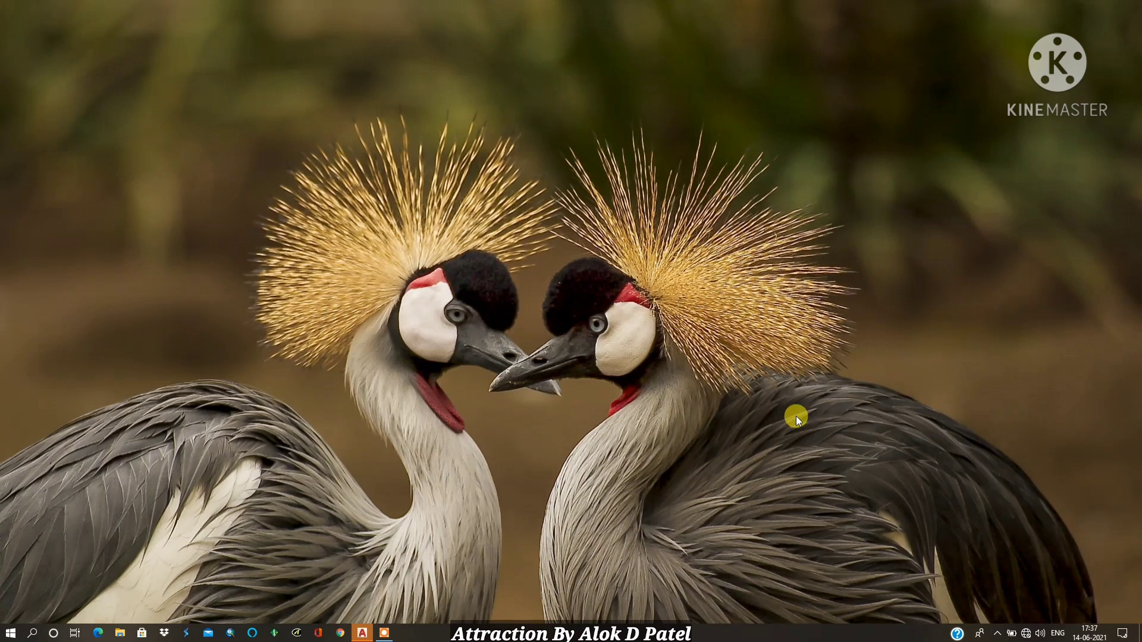
Step: Switch to AutoCAD and start a new blank drawing
click(361, 633)
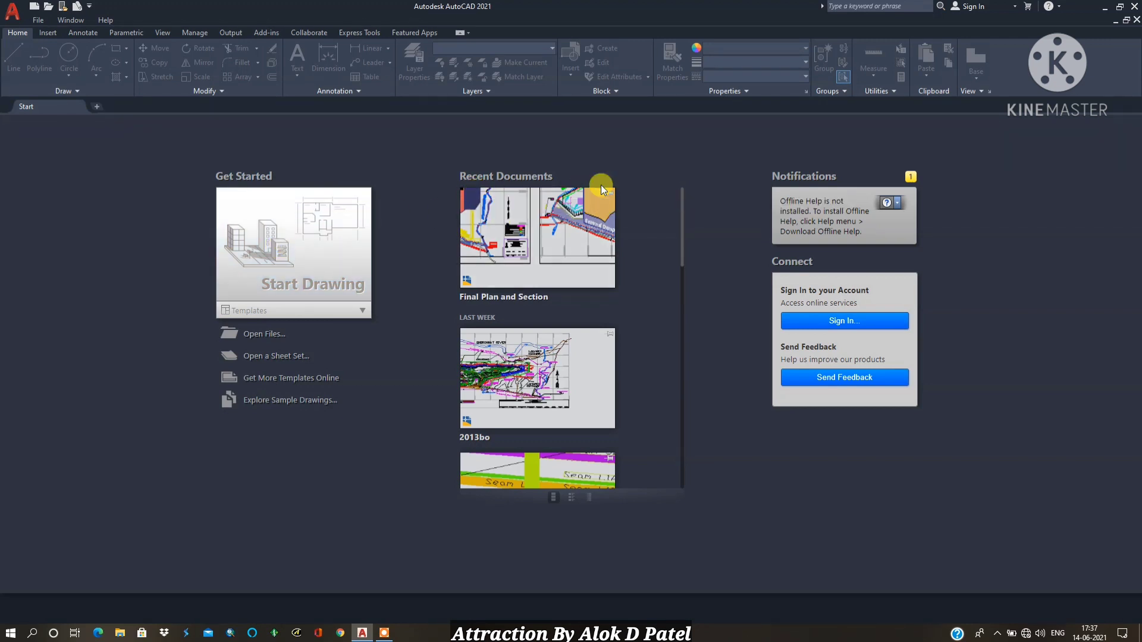
scroll(589, 249, down, 10)
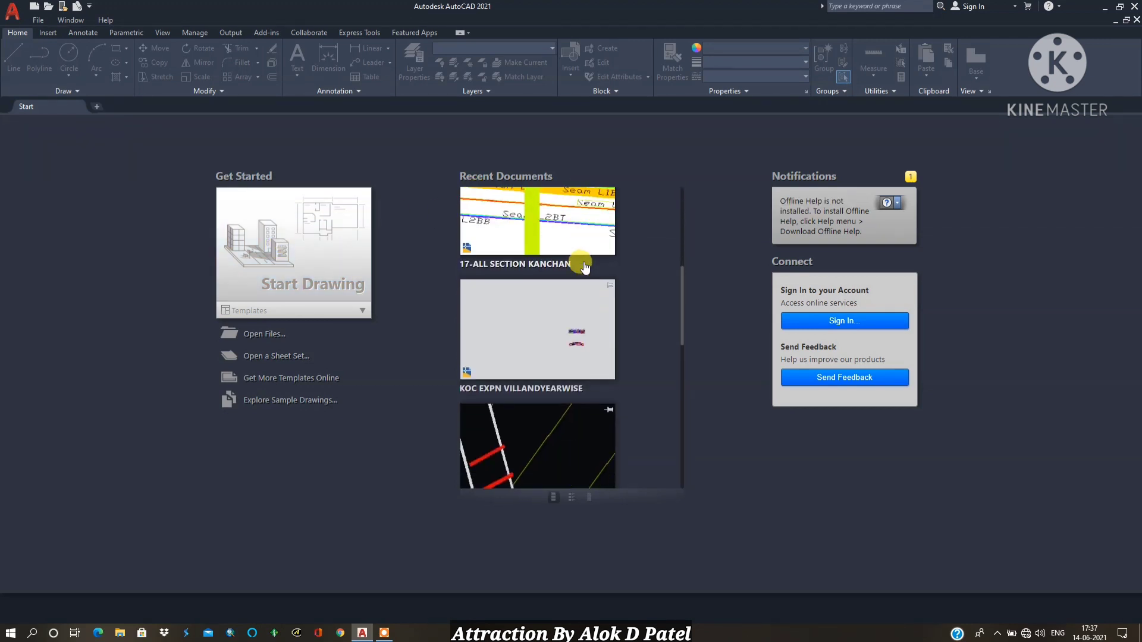
scroll(585, 268, up, 10)
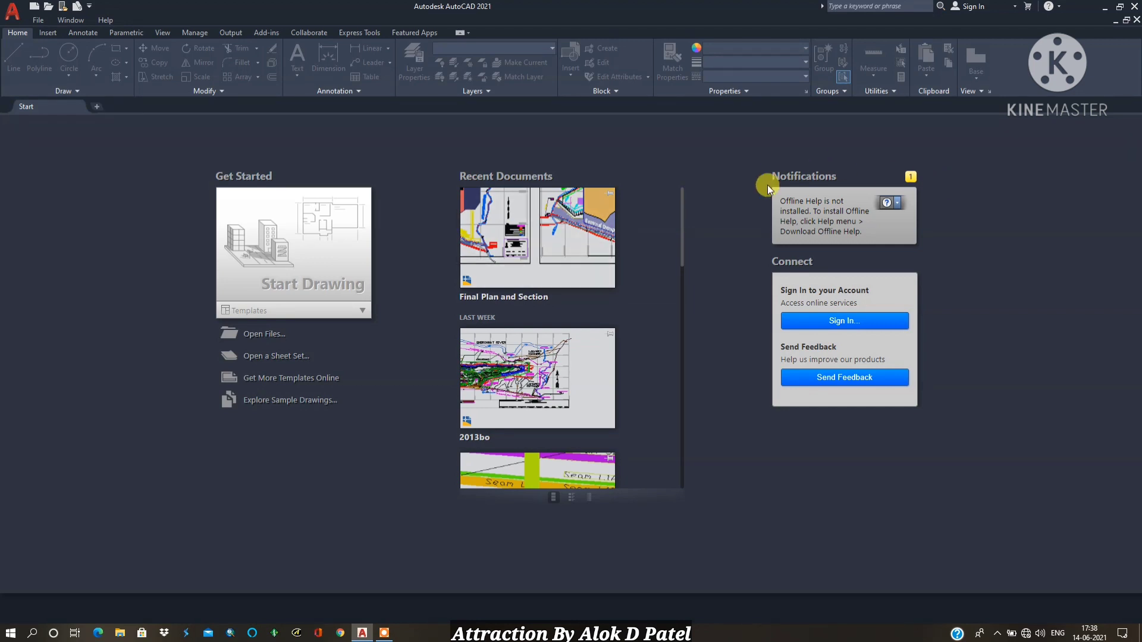
click(308, 258)
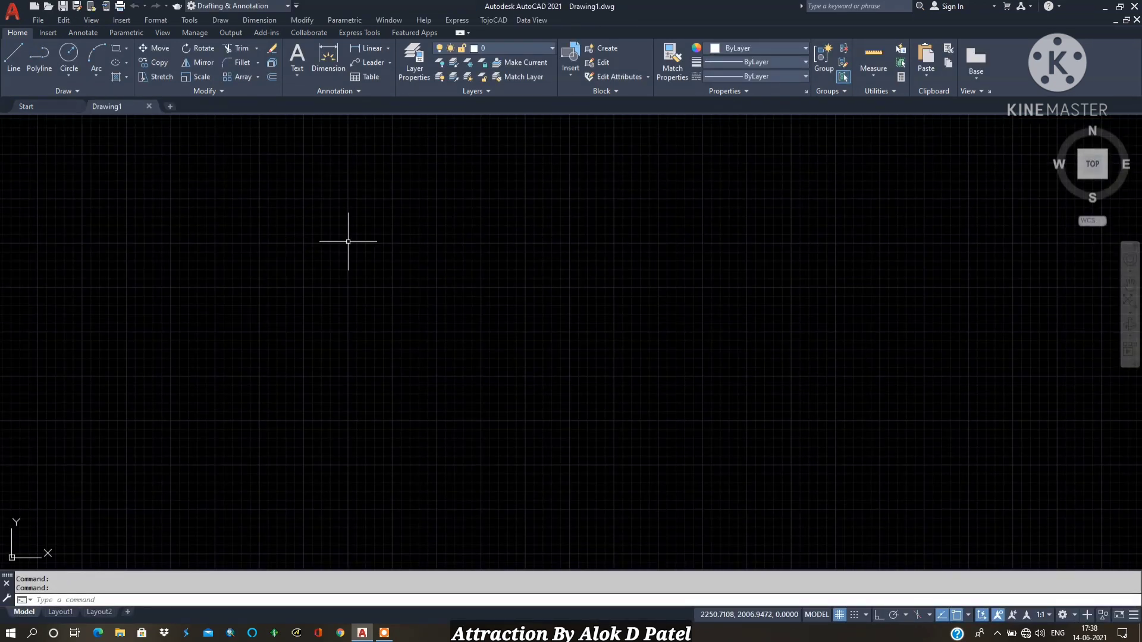
click(132, 158)
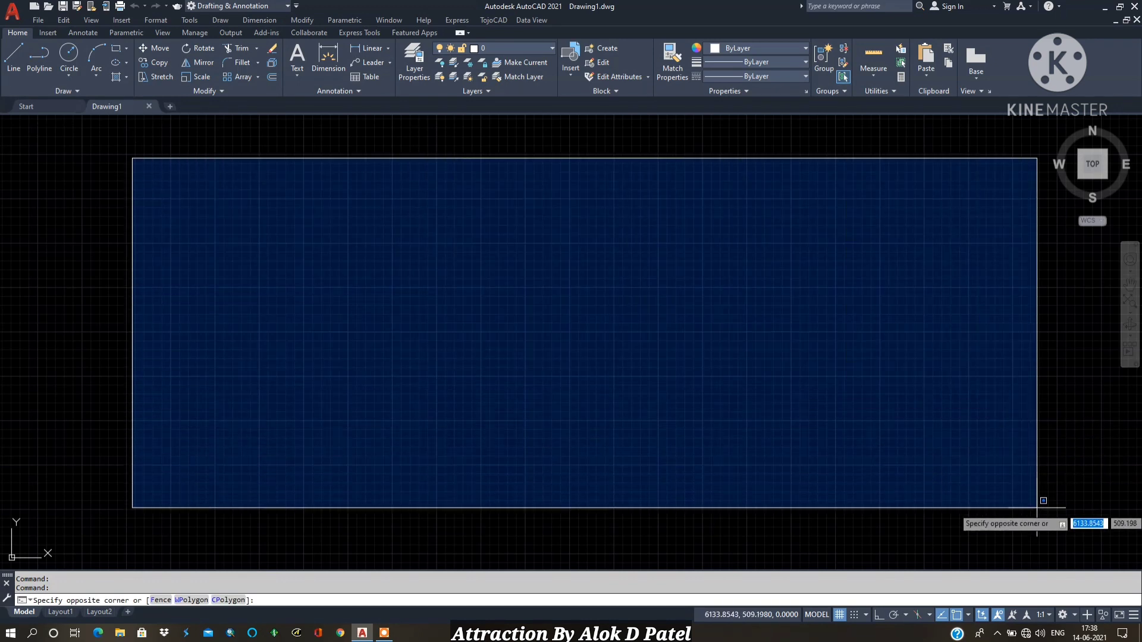
click(1036, 507)
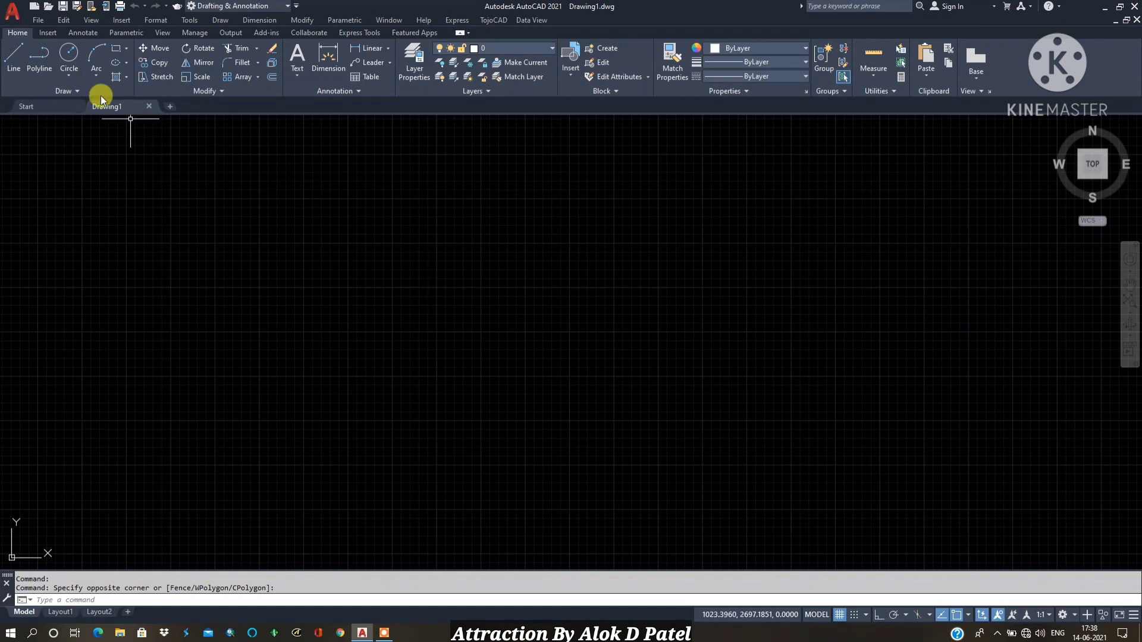
Step: Examine the application's file commands, the available workspaces and the Quick Access customization options
click(12, 14)
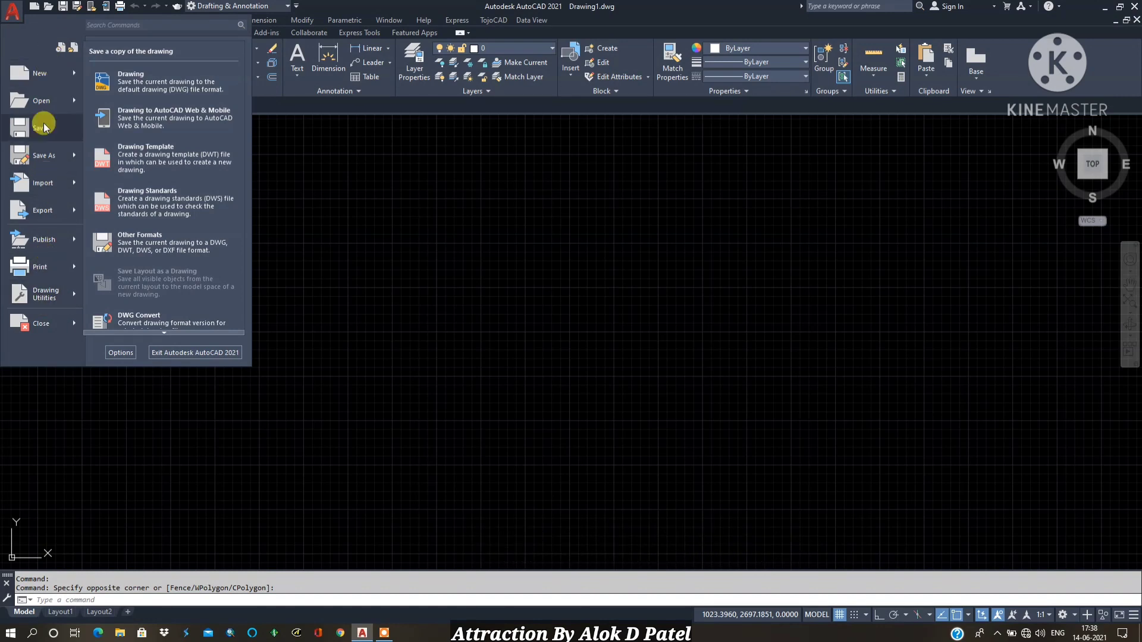
click(13, 13)
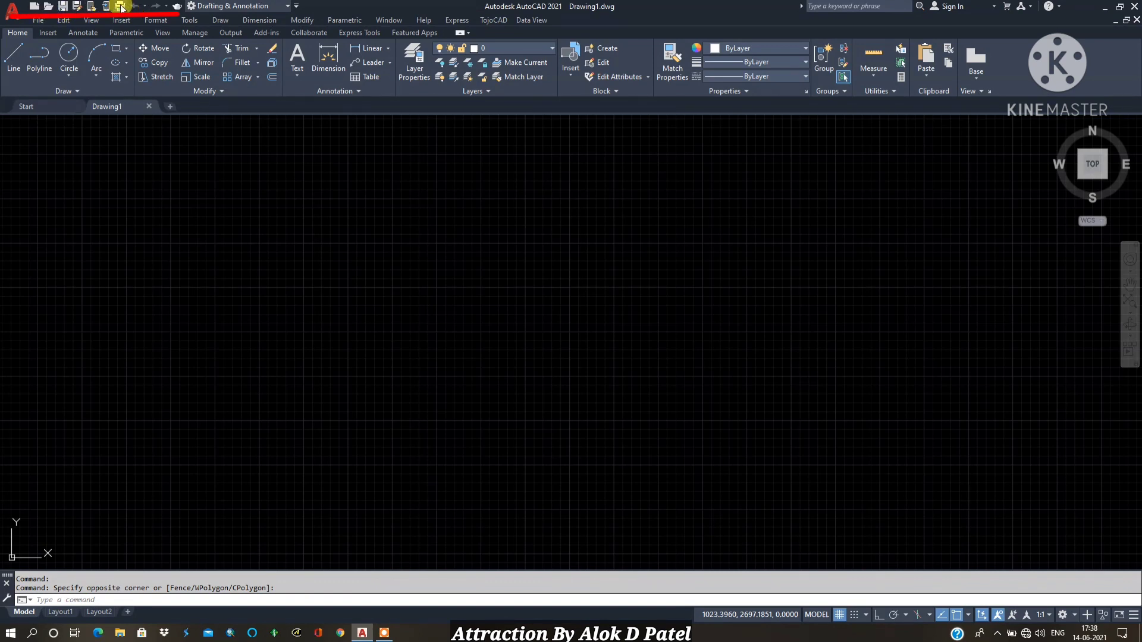
click(12, 9)
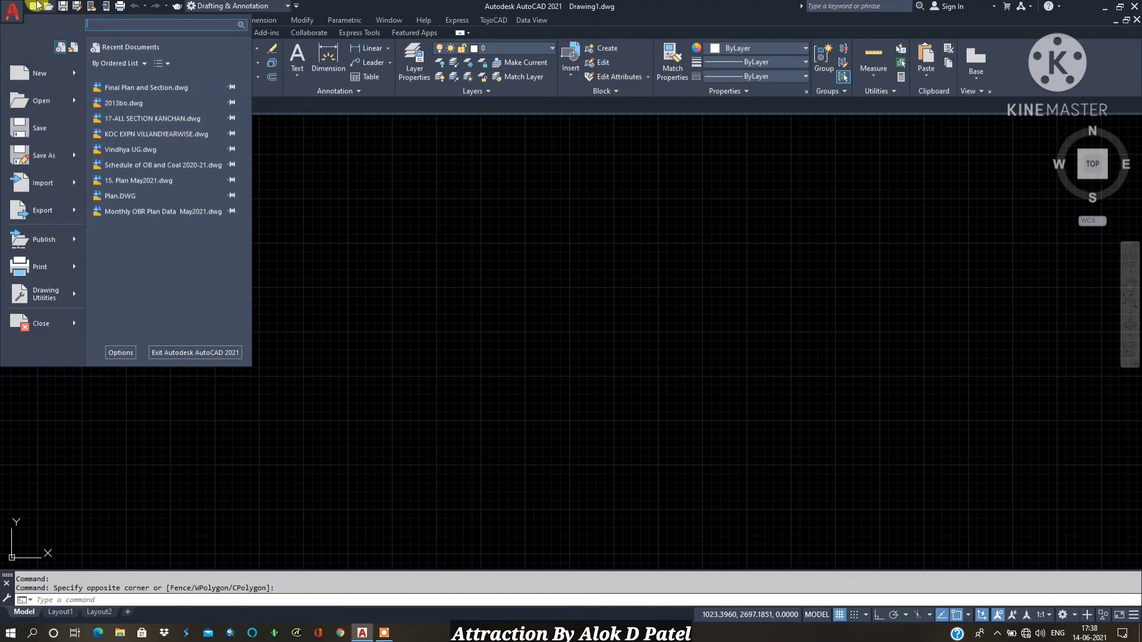
click(12, 10)
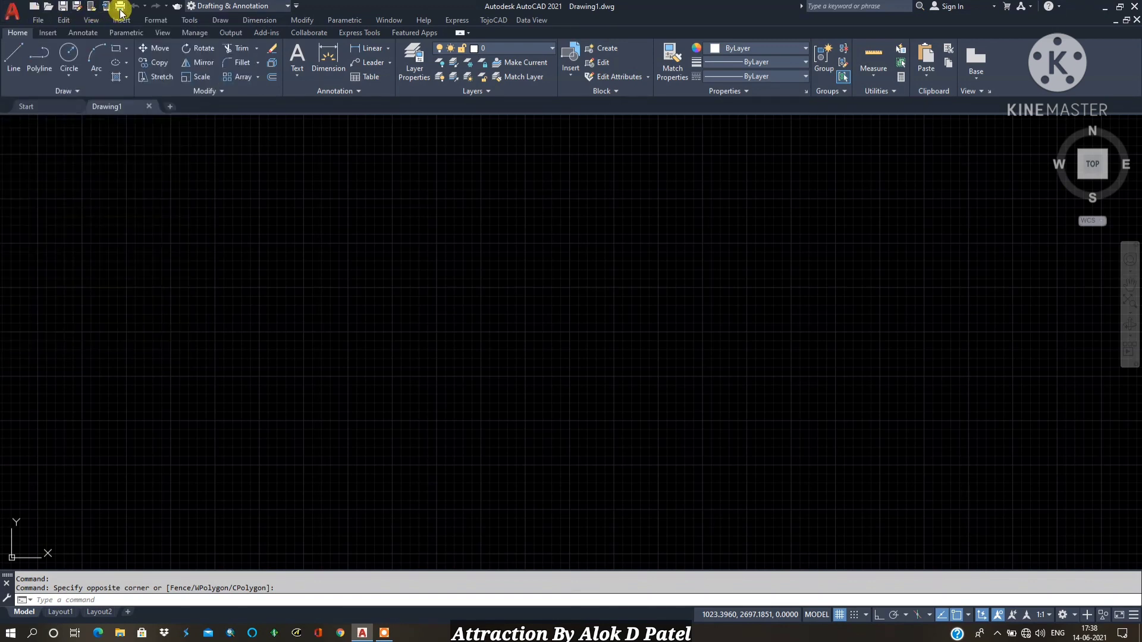
click(243, 7)
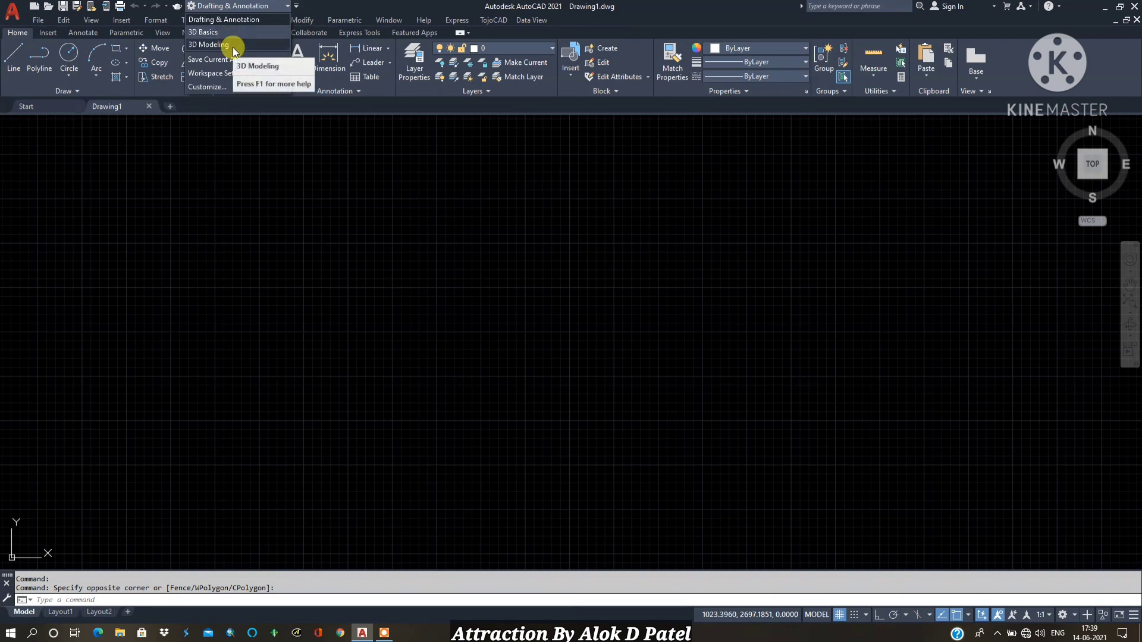
click(262, 11)
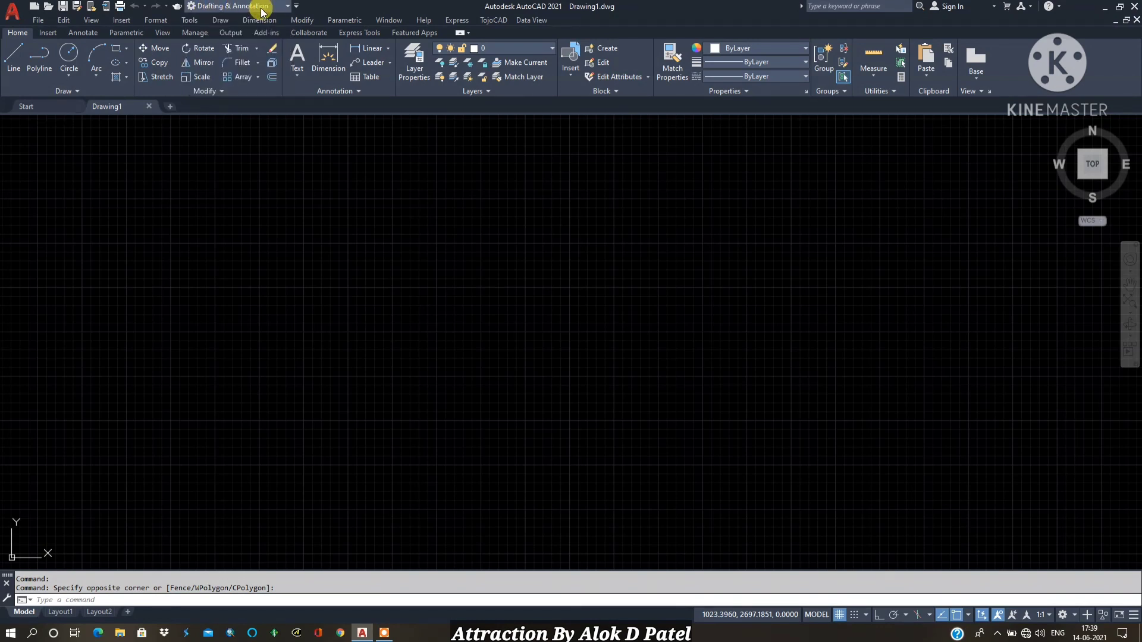
click(296, 7)
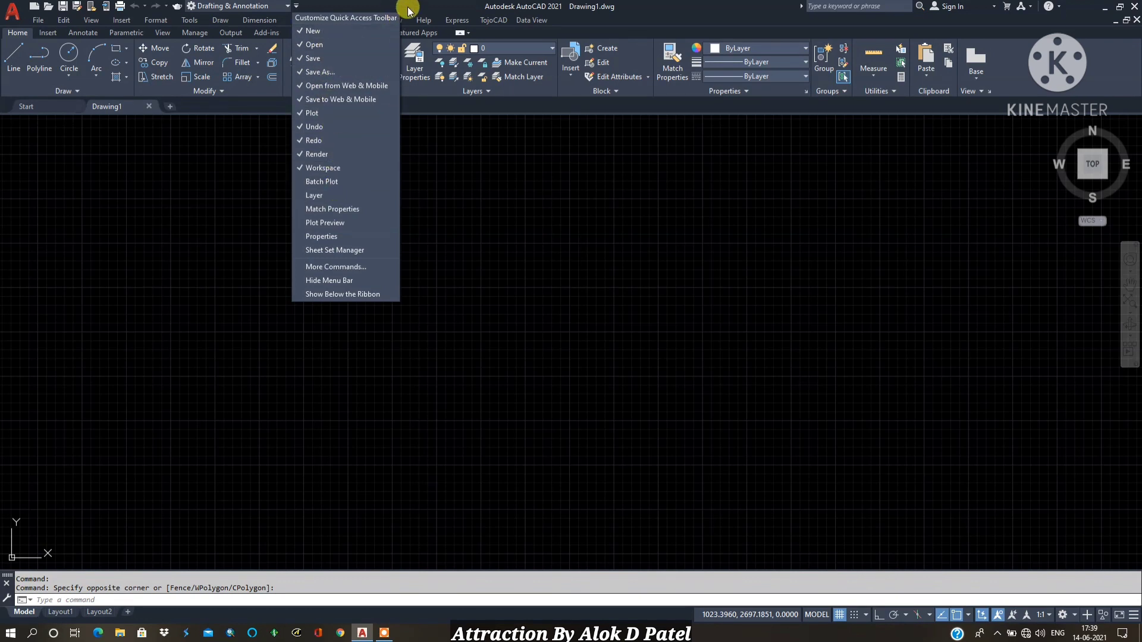
click(454, 11)
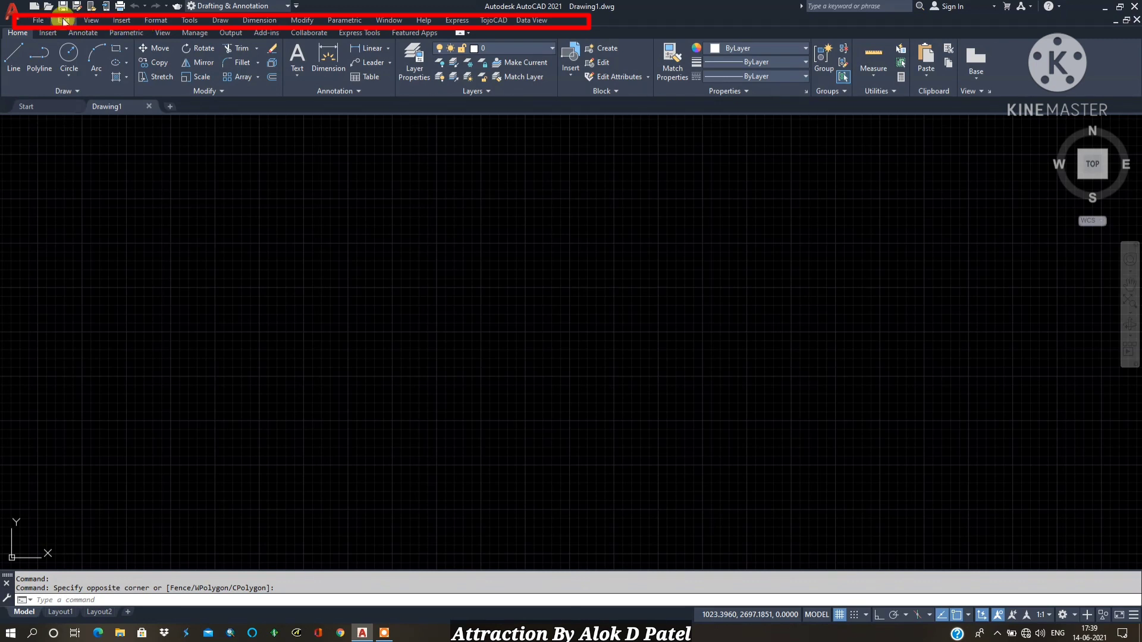
Step: Look through the File, Edit, View, Insert, Format, Tools and Draw command lists
click(40, 21)
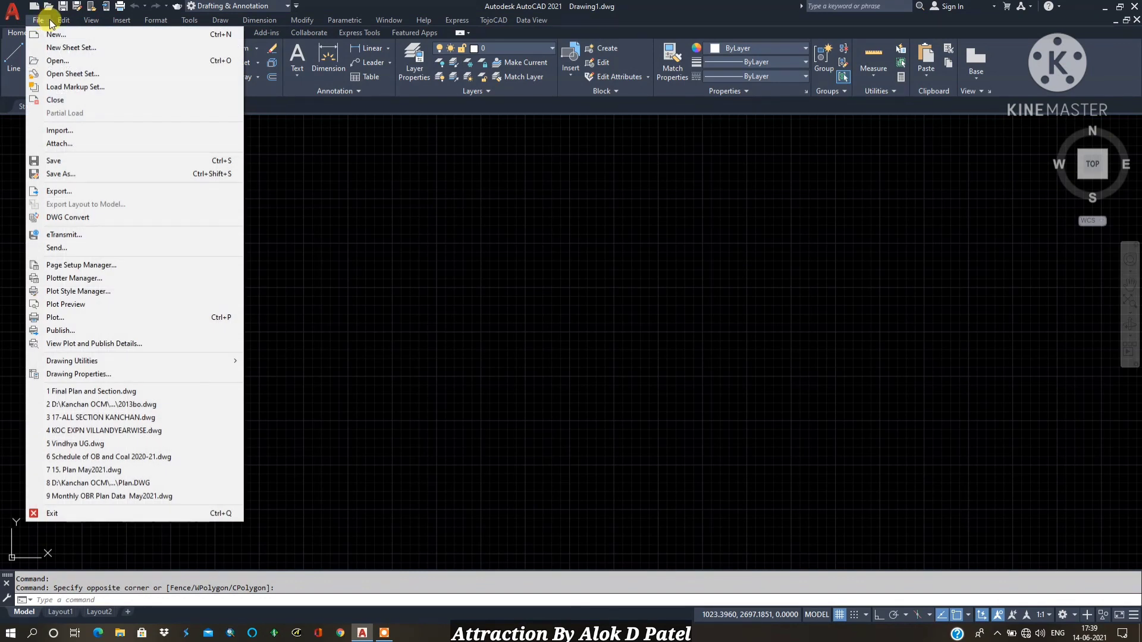
click(60, 22)
click(59, 22)
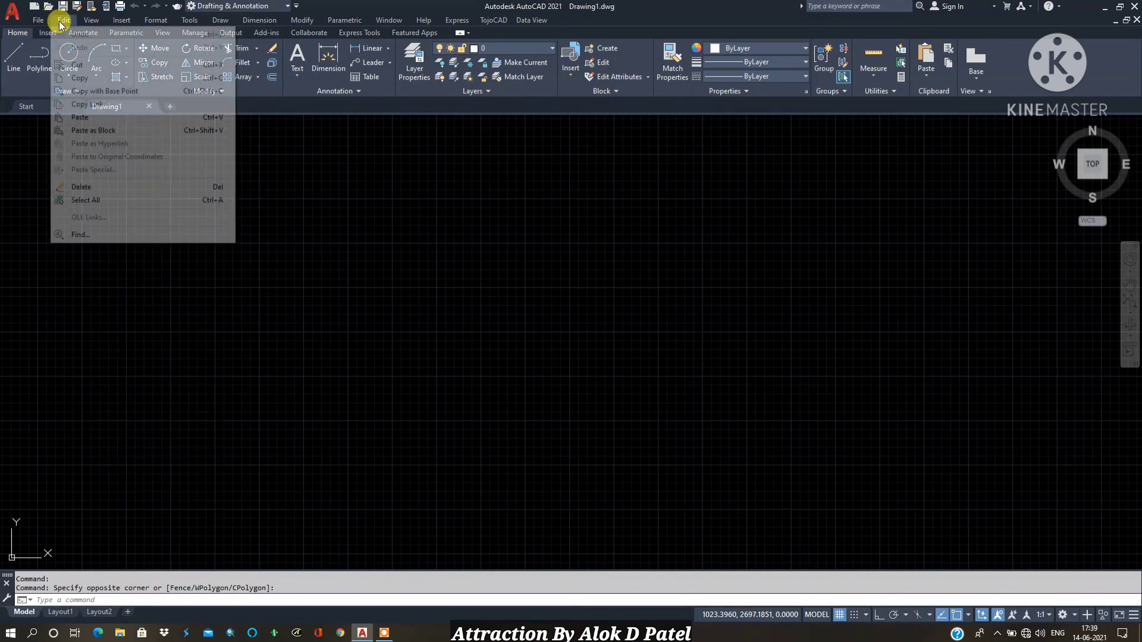
click(89, 21)
click(116, 21)
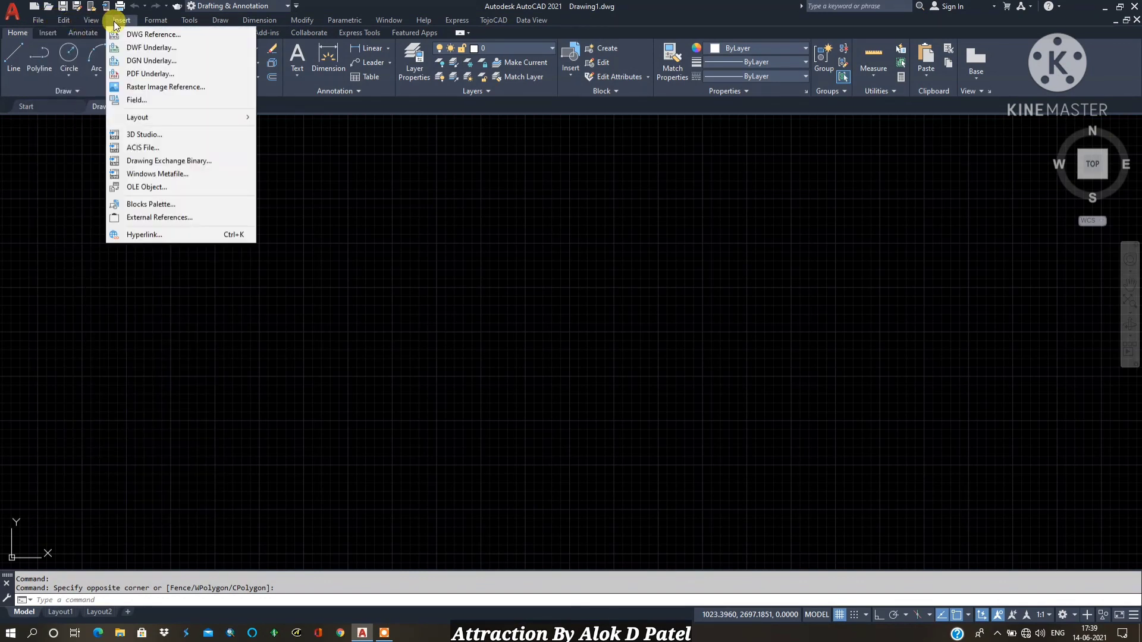
click(147, 20)
click(148, 20)
click(185, 21)
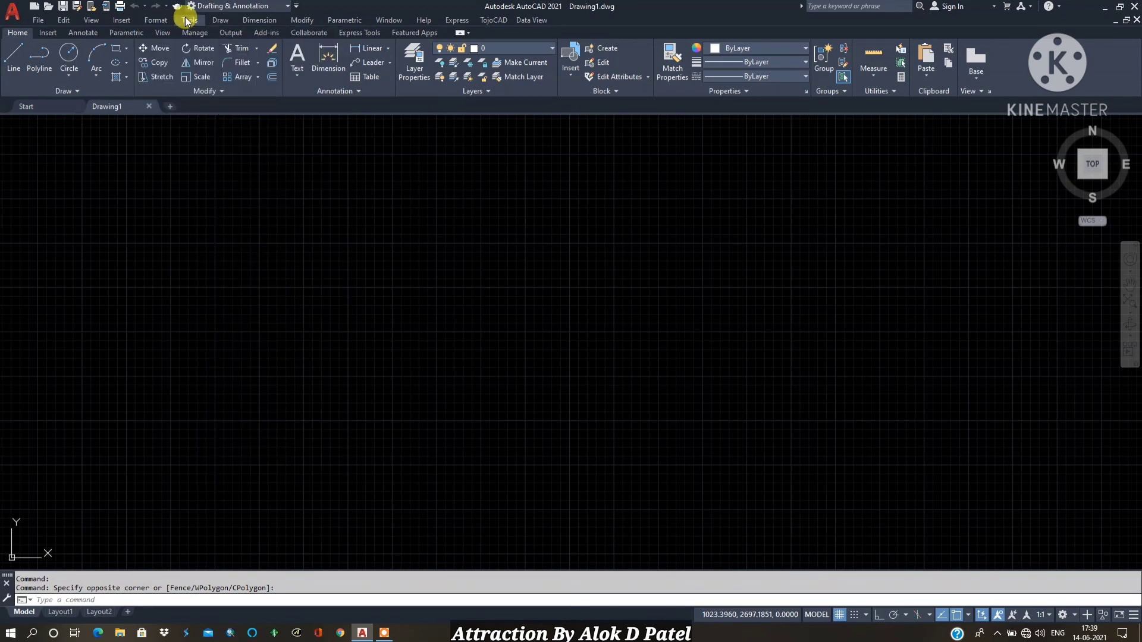
click(208, 22)
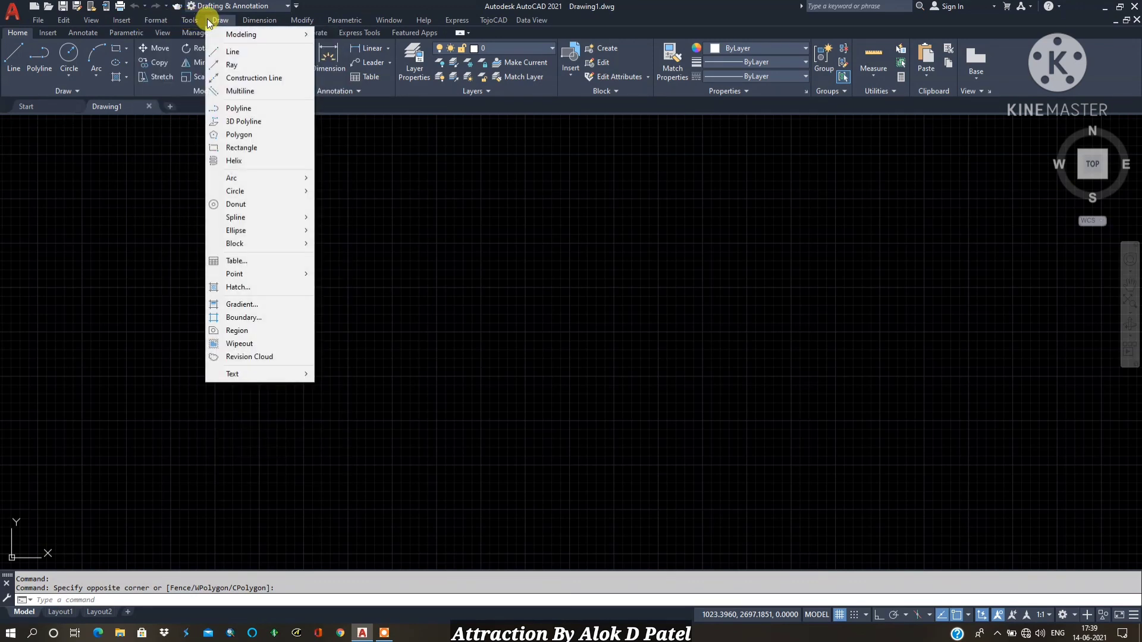
Step: Look through the ribbon tool sets from Home and Insert to Add-ins, and return to the Home tools
click(9, 35)
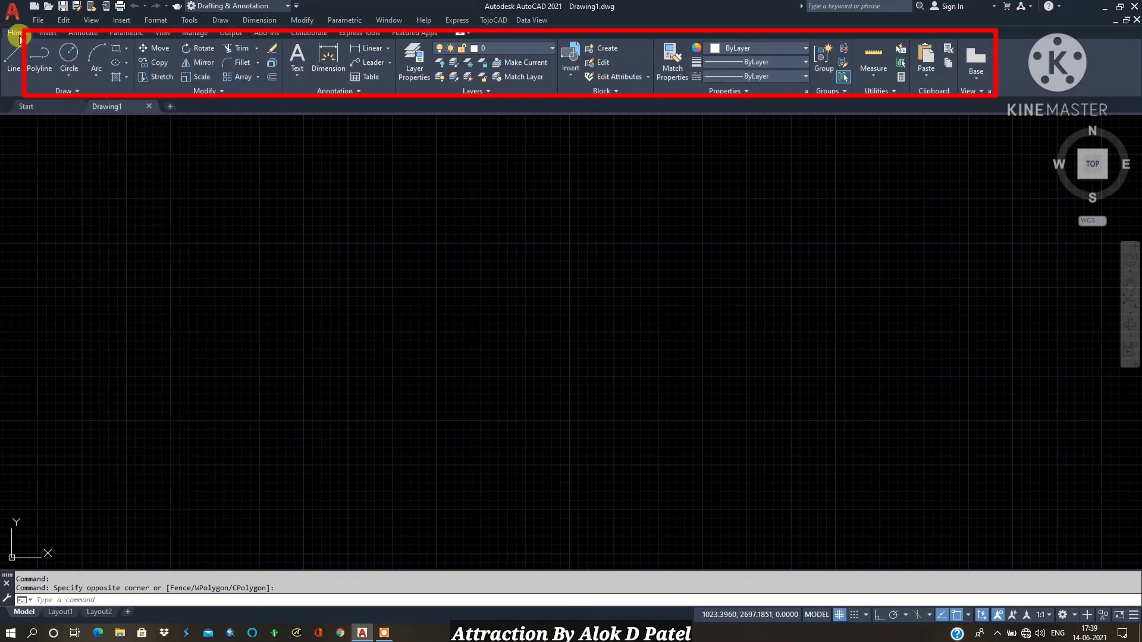
click(48, 33)
click(88, 33)
click(122, 33)
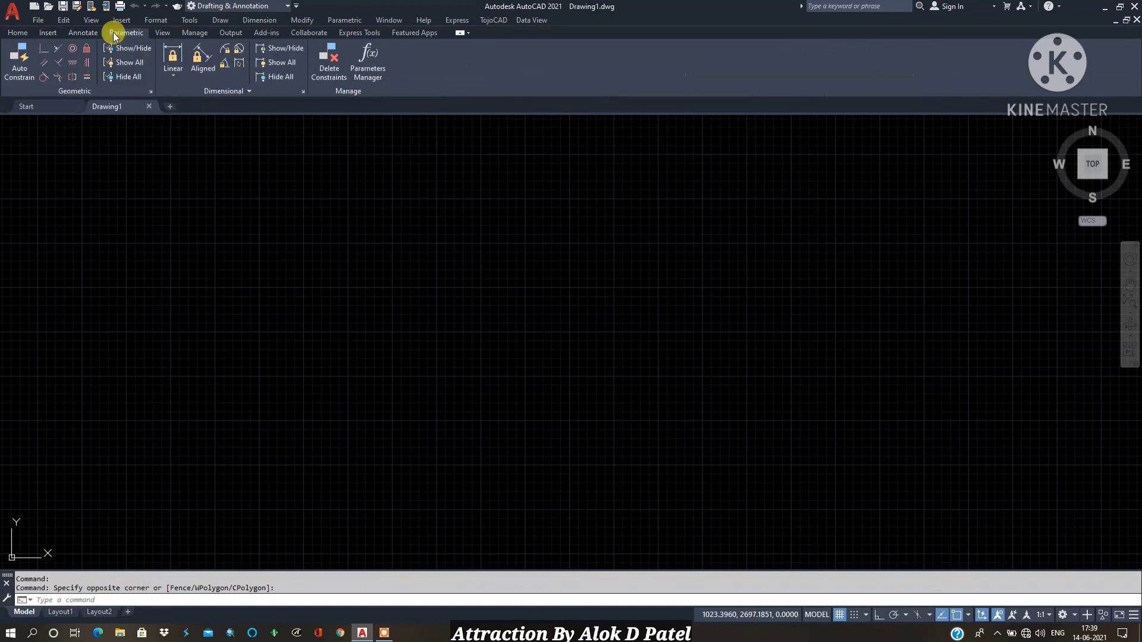
click(17, 32)
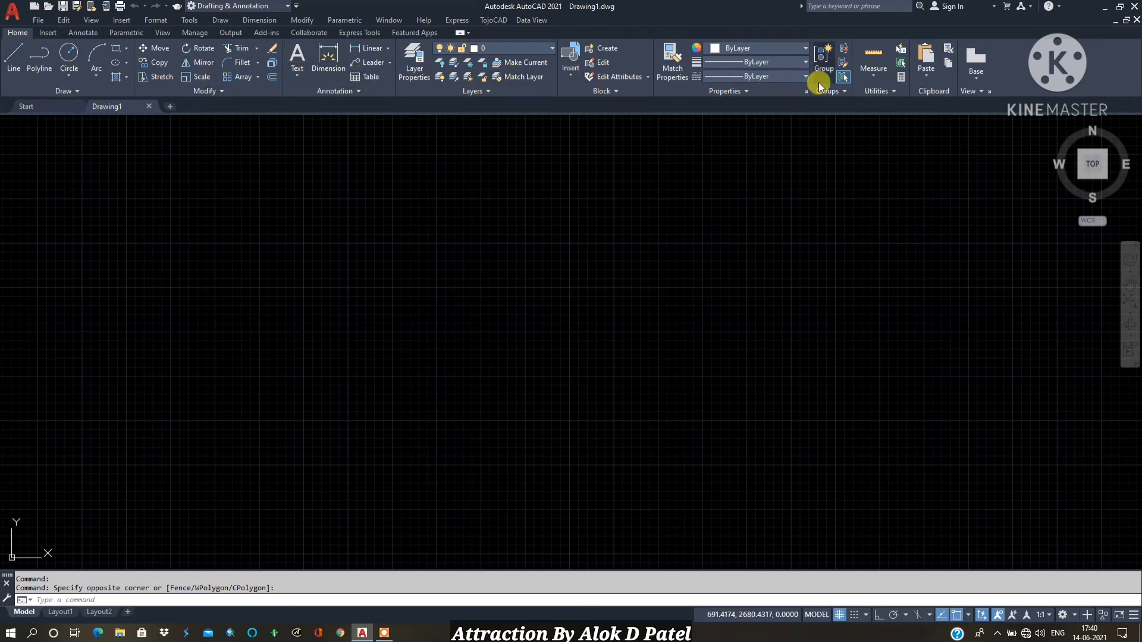
click(48, 33)
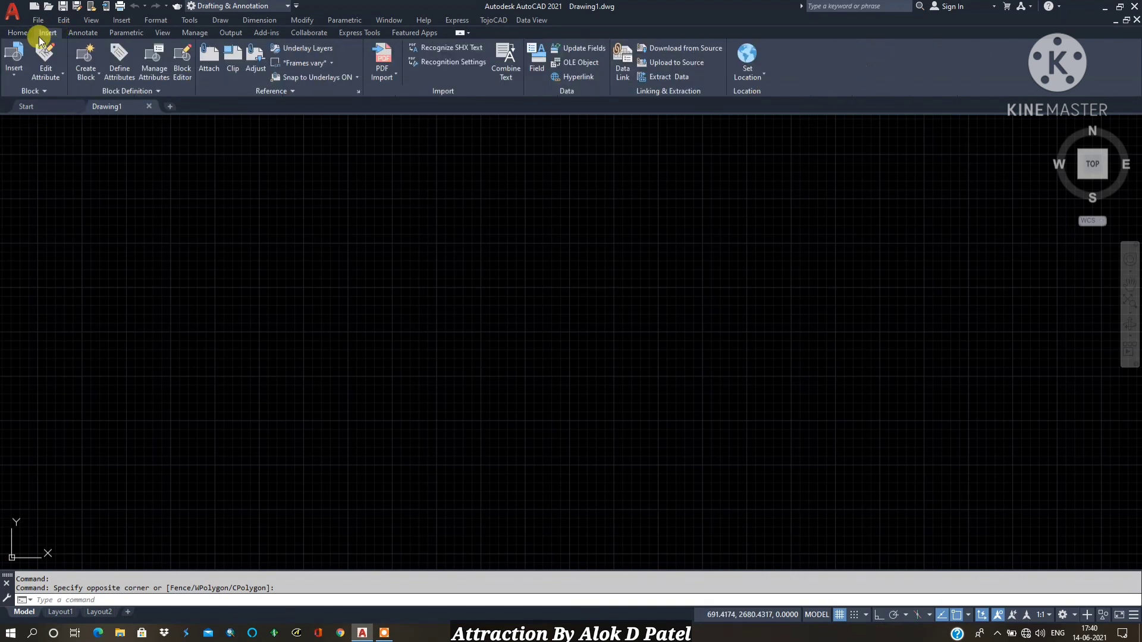
click(74, 34)
click(127, 35)
click(163, 34)
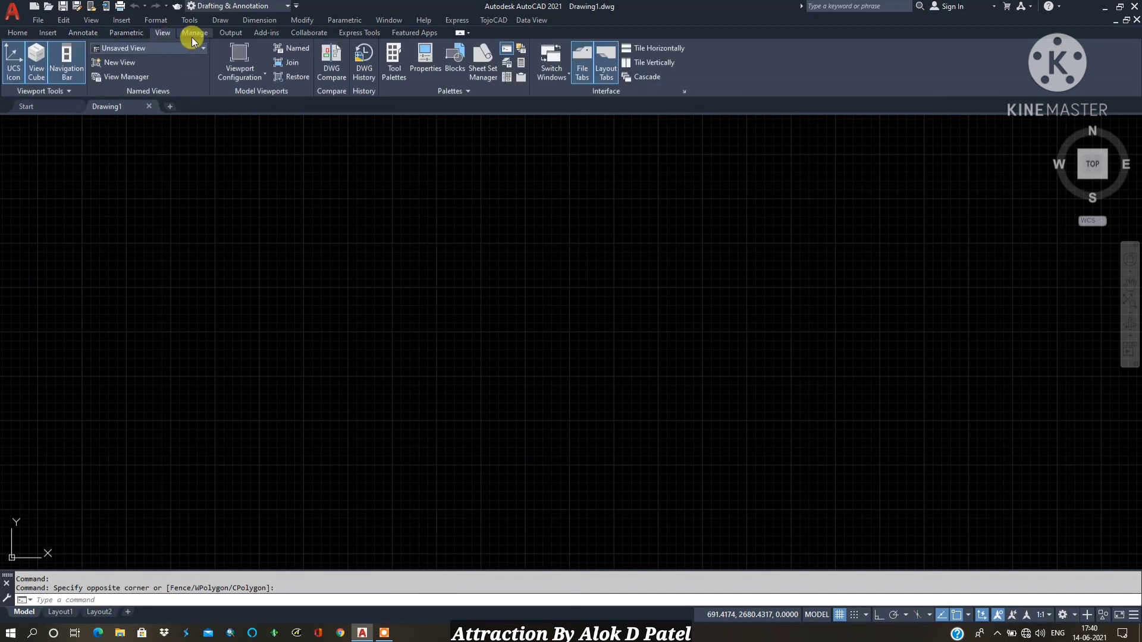
click(194, 34)
click(231, 36)
click(265, 34)
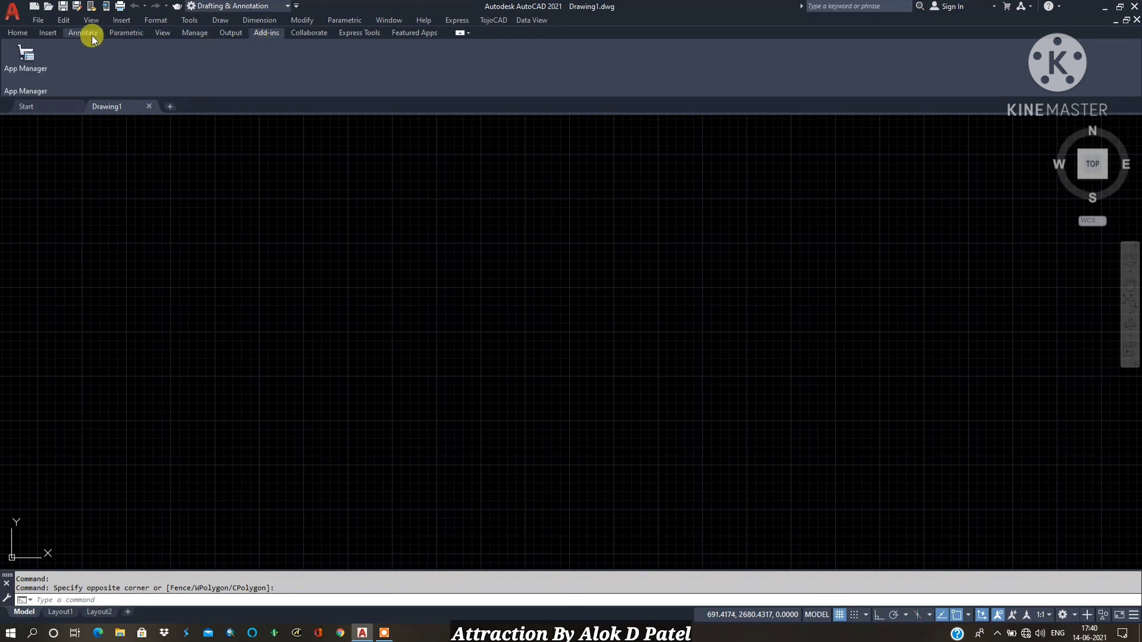
click(12, 32)
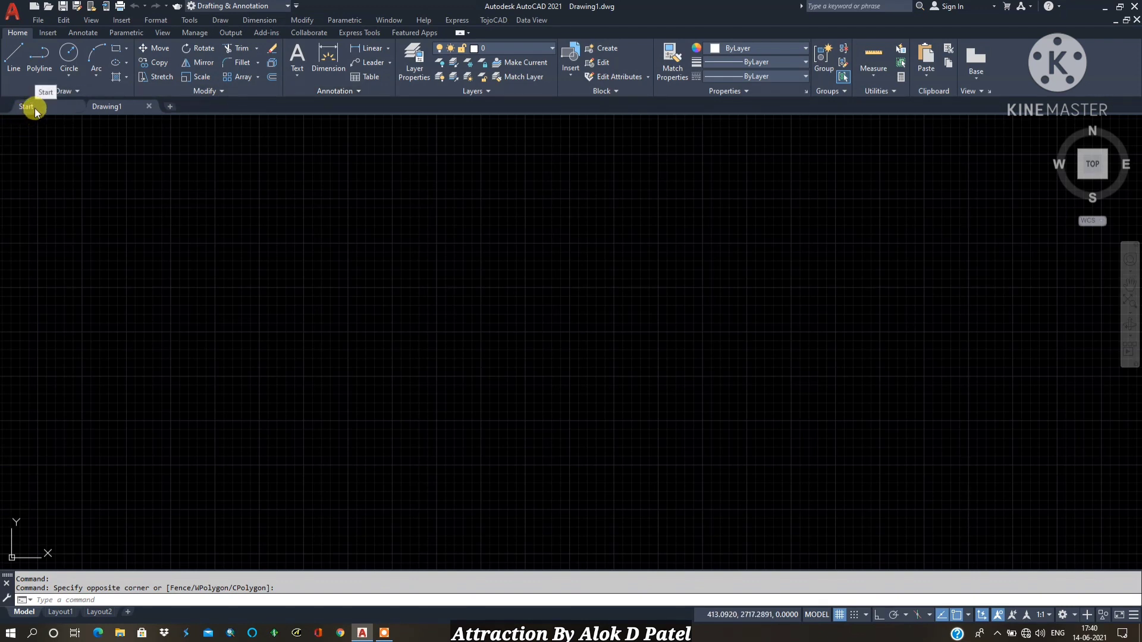
mouse_move(106, 107)
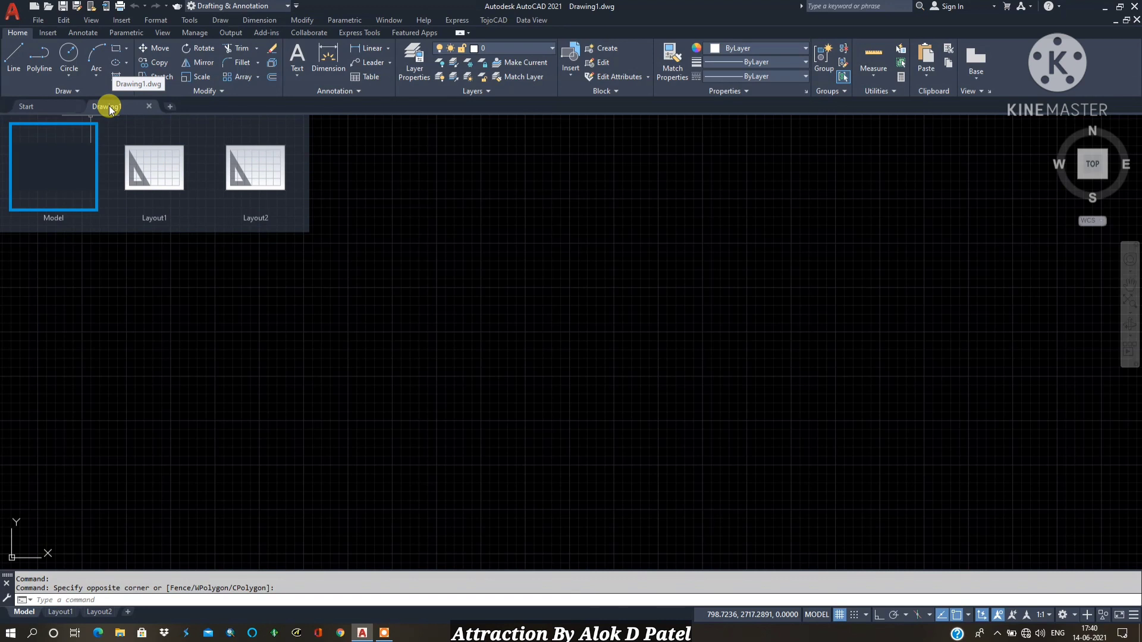
click(110, 108)
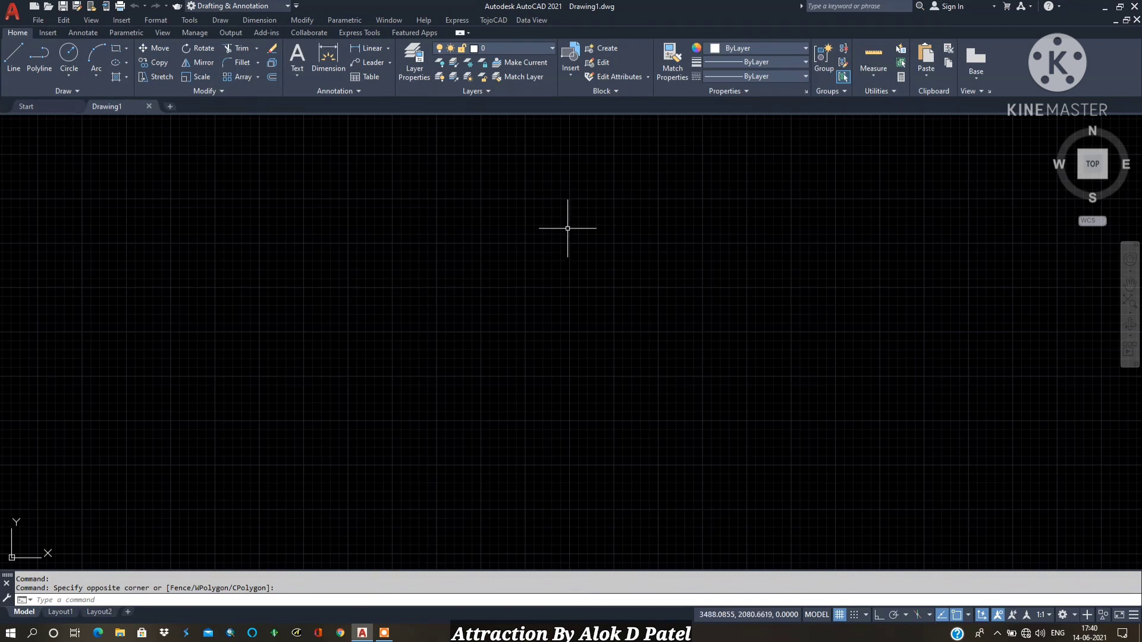
middle_drag(568, 228, 622, 352)
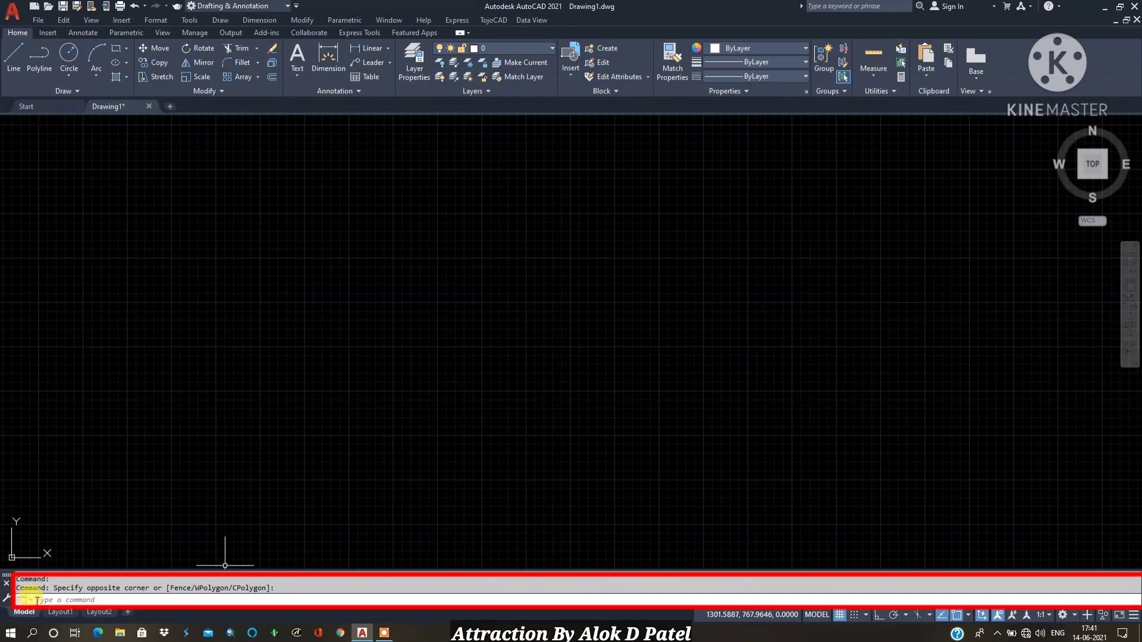
click(130, 600)
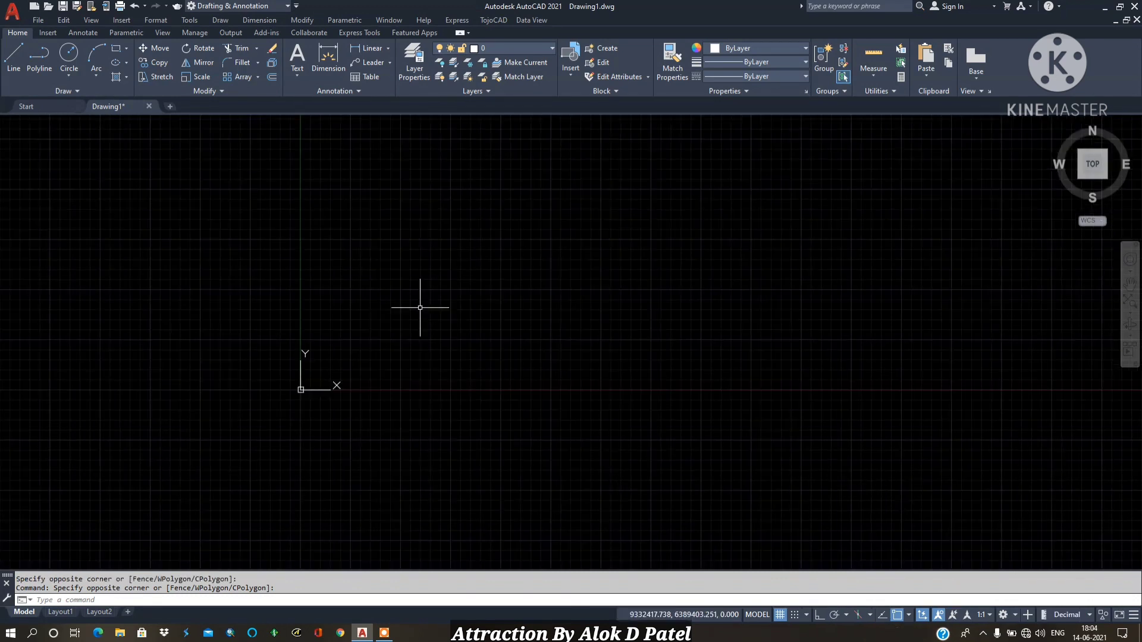
mouse_move(903, 334)
middle_down()
mouse_move(594, 357)
mouse_move(621, 452)
middle_up()
click(672, 338)
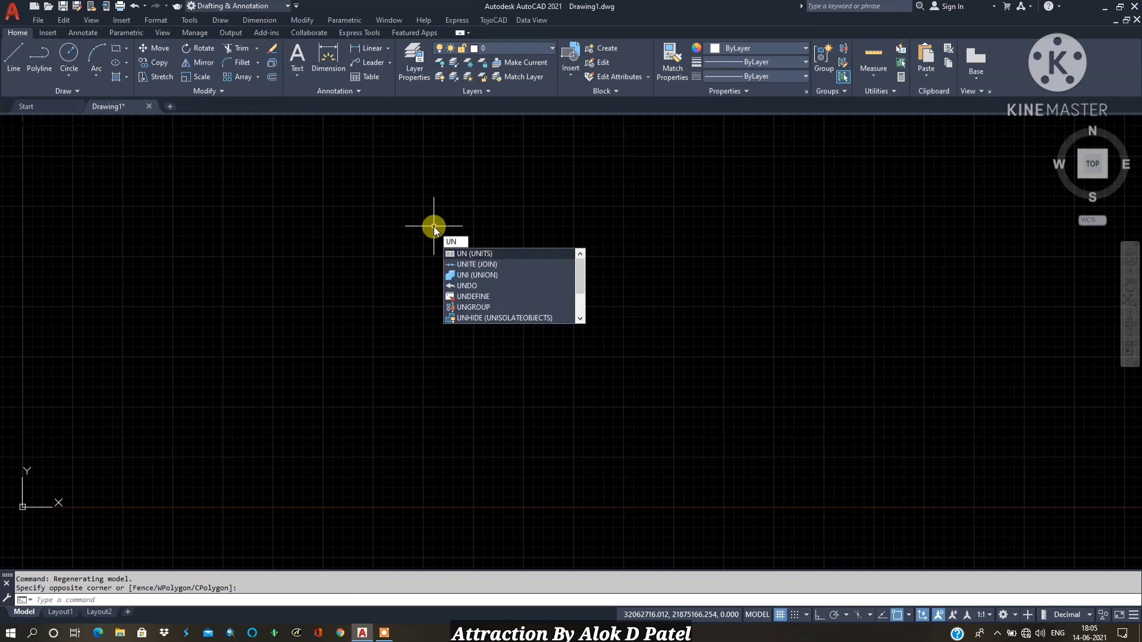
Step: Configure the drawing units with Decimal length type, 0.000 length precision and Millimeters as the insertion scale
key(Return)
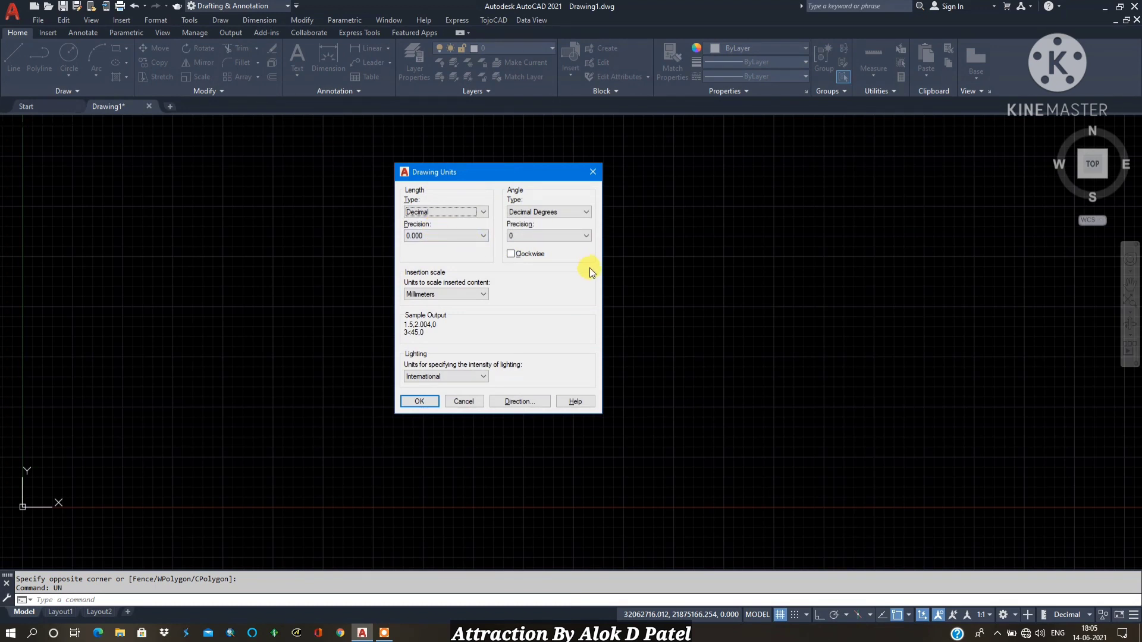
drag(427, 173, 566, 186)
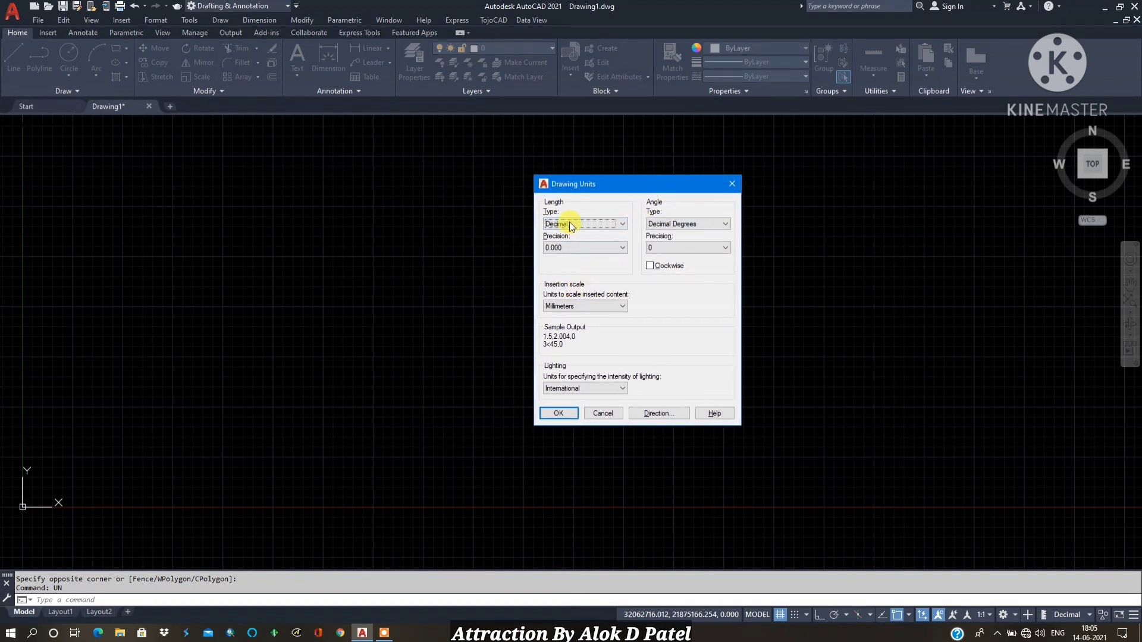
click(601, 223)
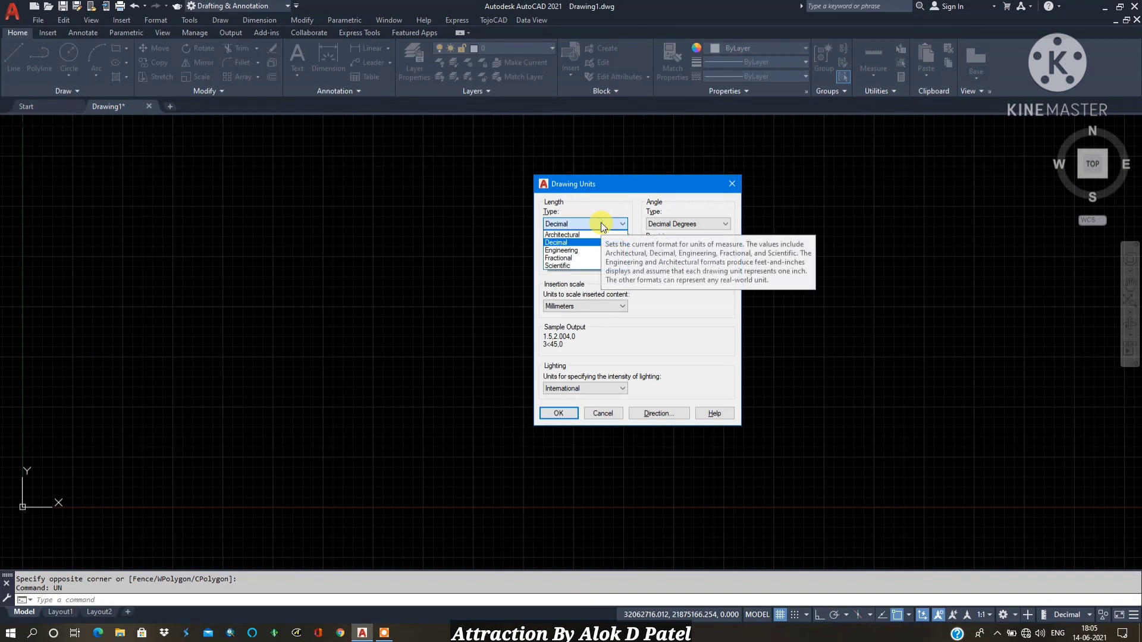
click(601, 225)
click(590, 221)
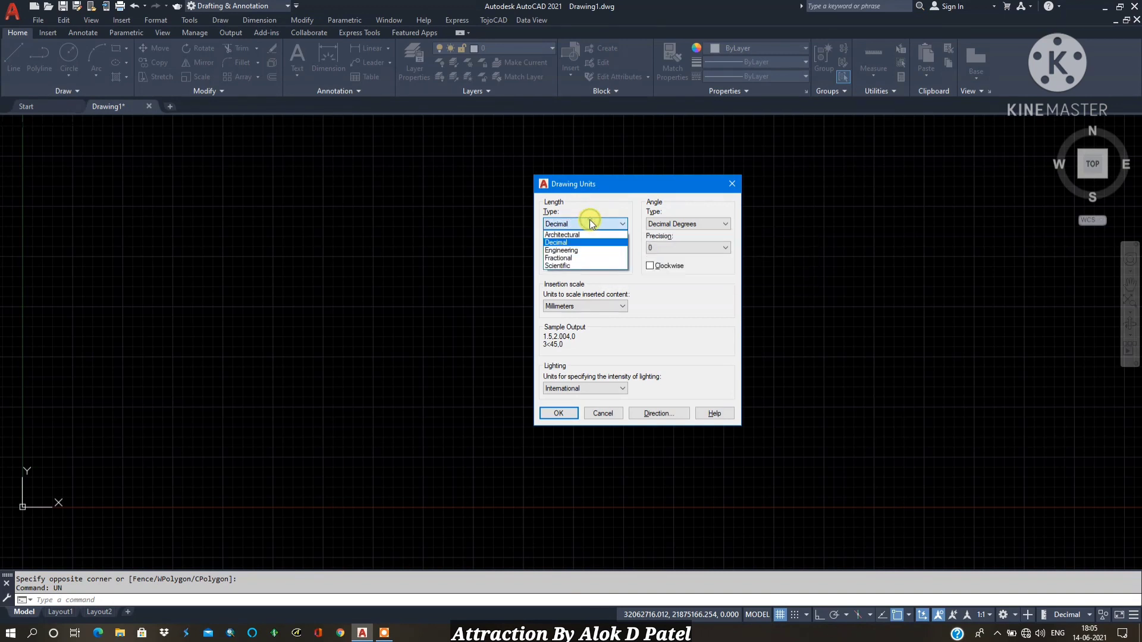
click(586, 234)
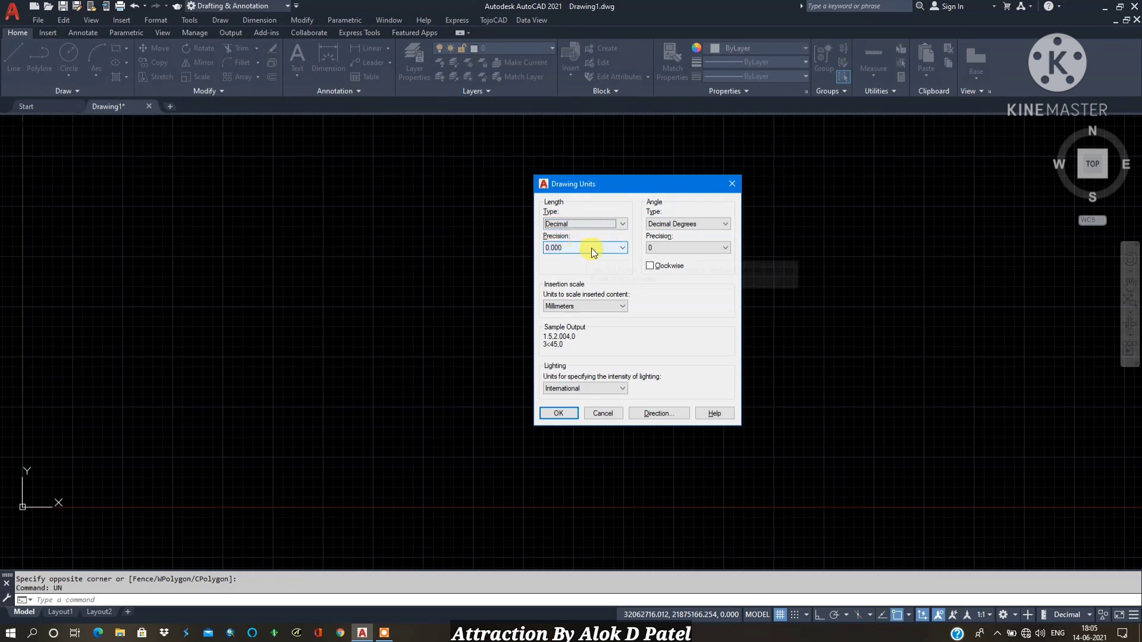
click(592, 248)
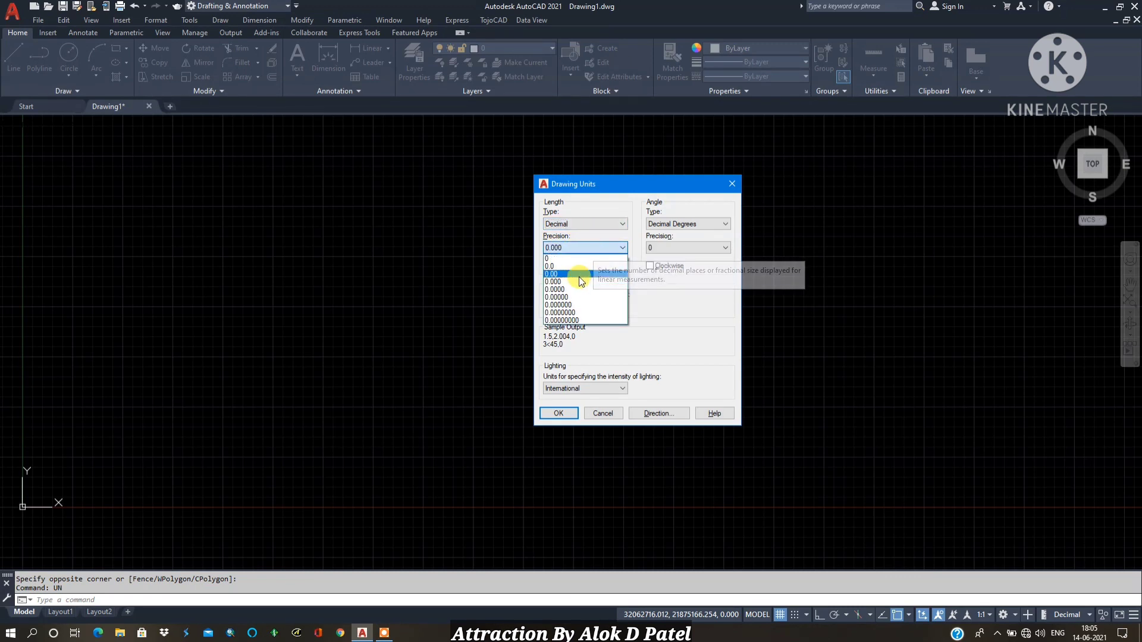
click(561, 282)
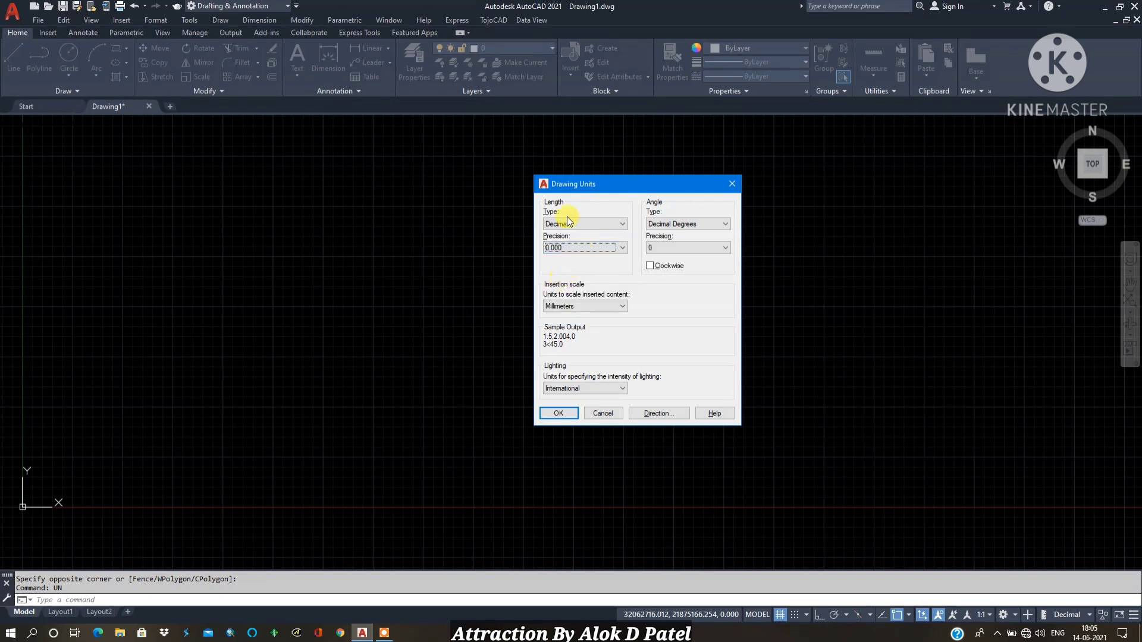
click(589, 305)
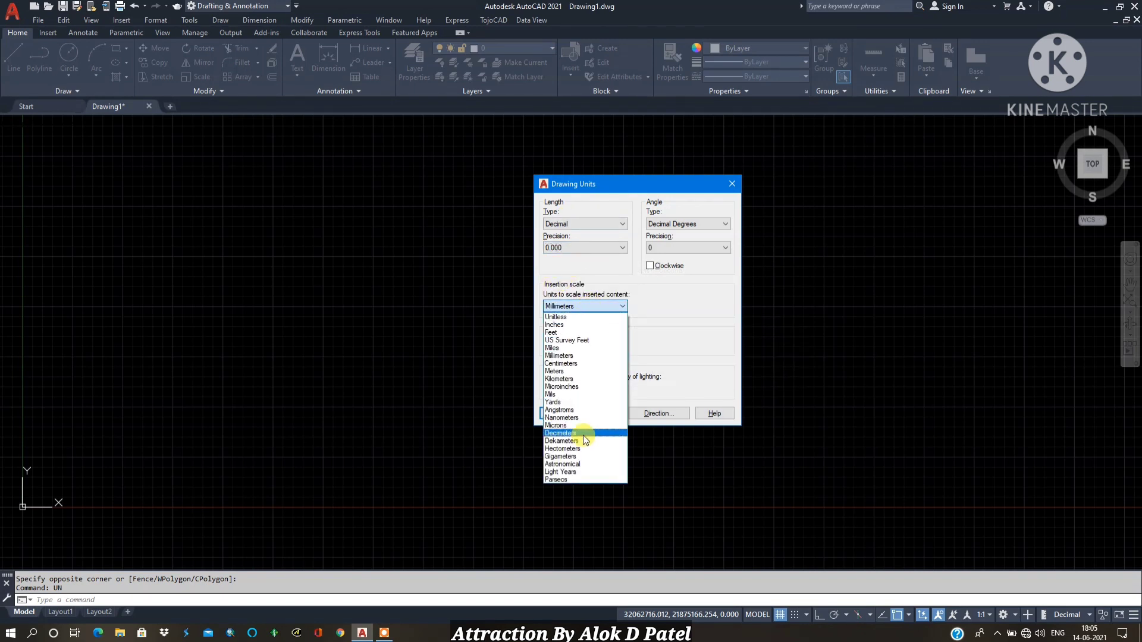
click(565, 354)
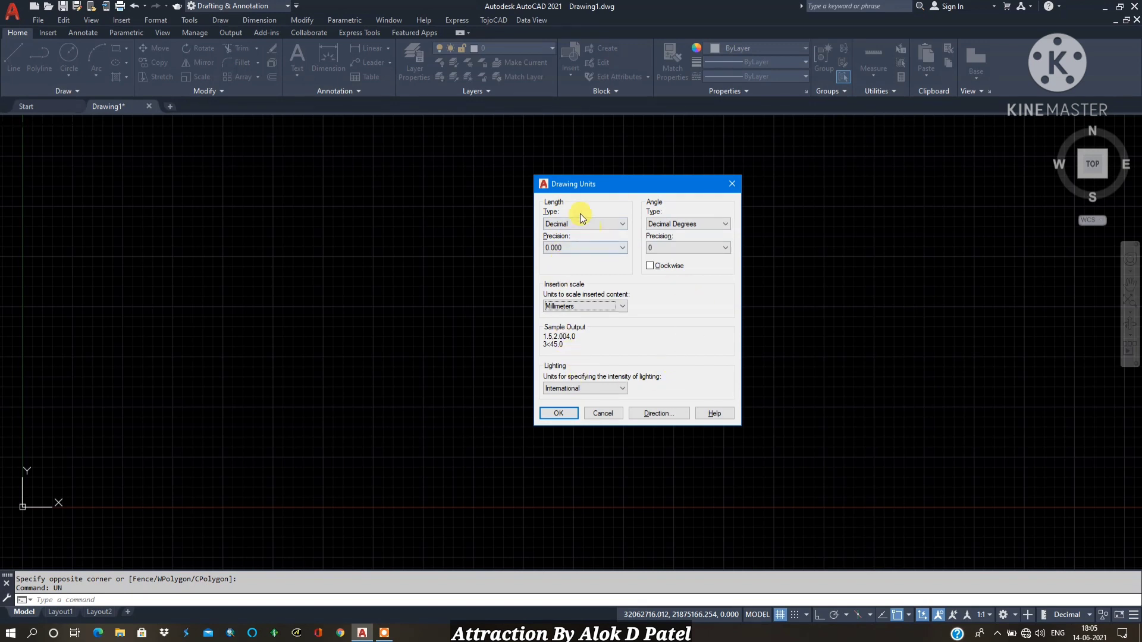
click(560, 413)
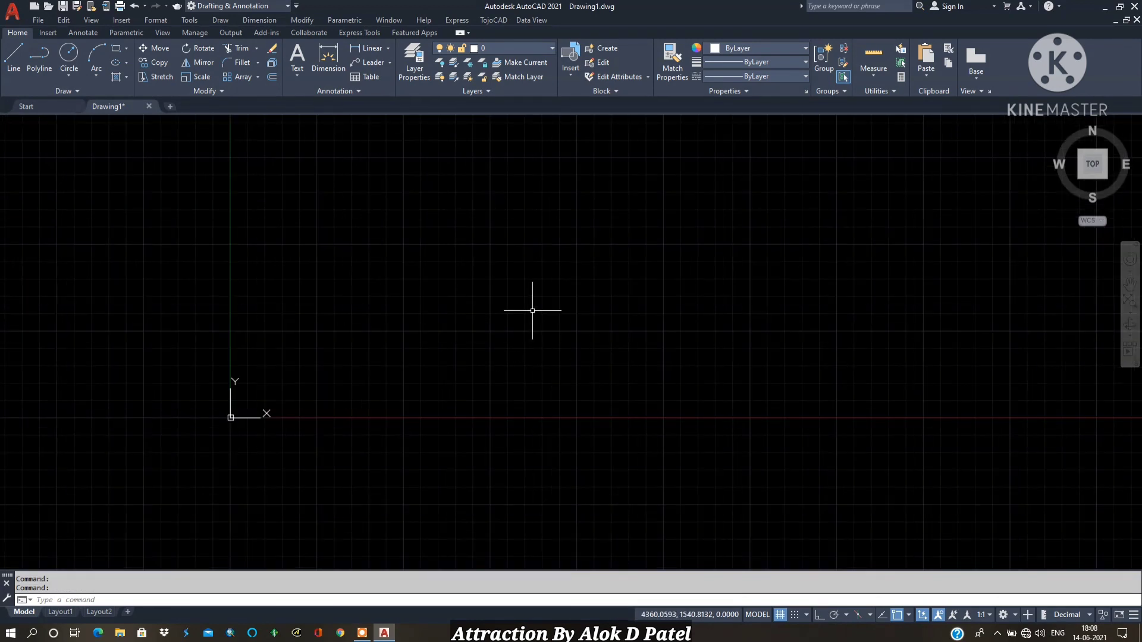
Step: Examine how far the empty model space extends around the origin
scroll(522, 306, down, 10)
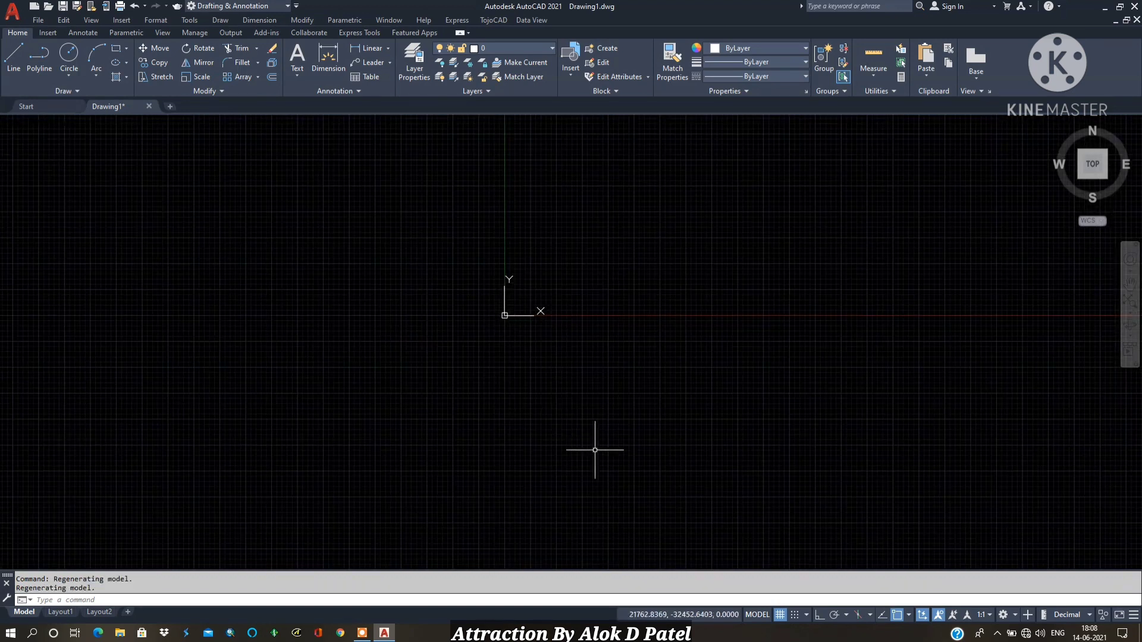
middle_drag(668, 265, 437, 319)
scroll(384, 411, down, 8)
scroll(458, 320, down, 5)
scroll(450, 393, down, 5)
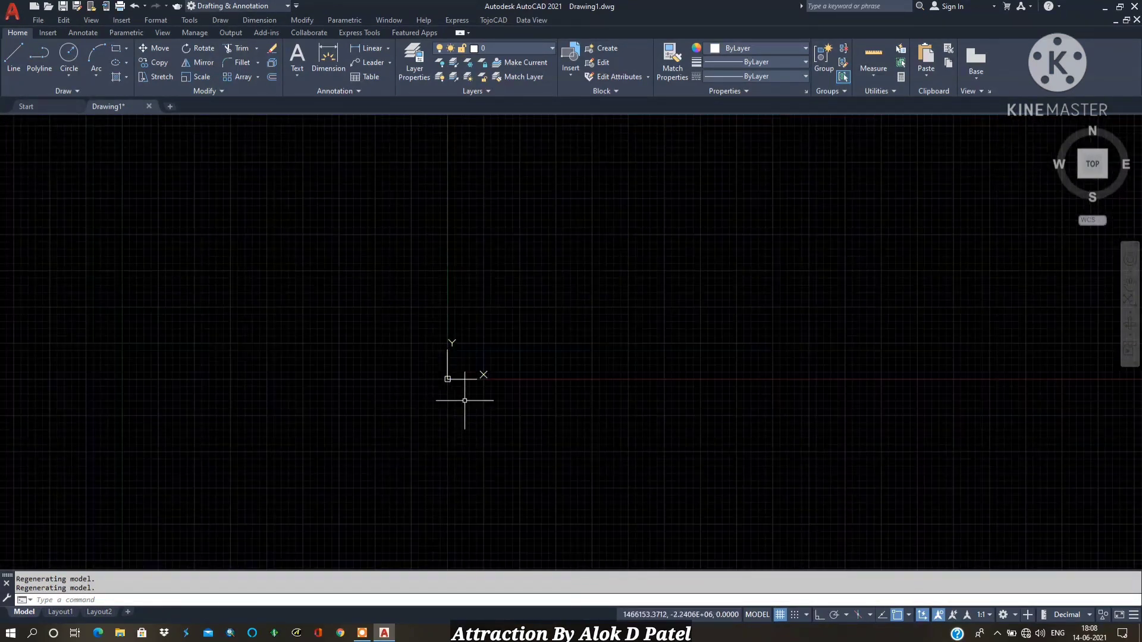
scroll(484, 365, down, 8)
scroll(493, 409, down, 7)
middle_drag(775, 350, 447, 395)
scroll(448, 395, up, 5)
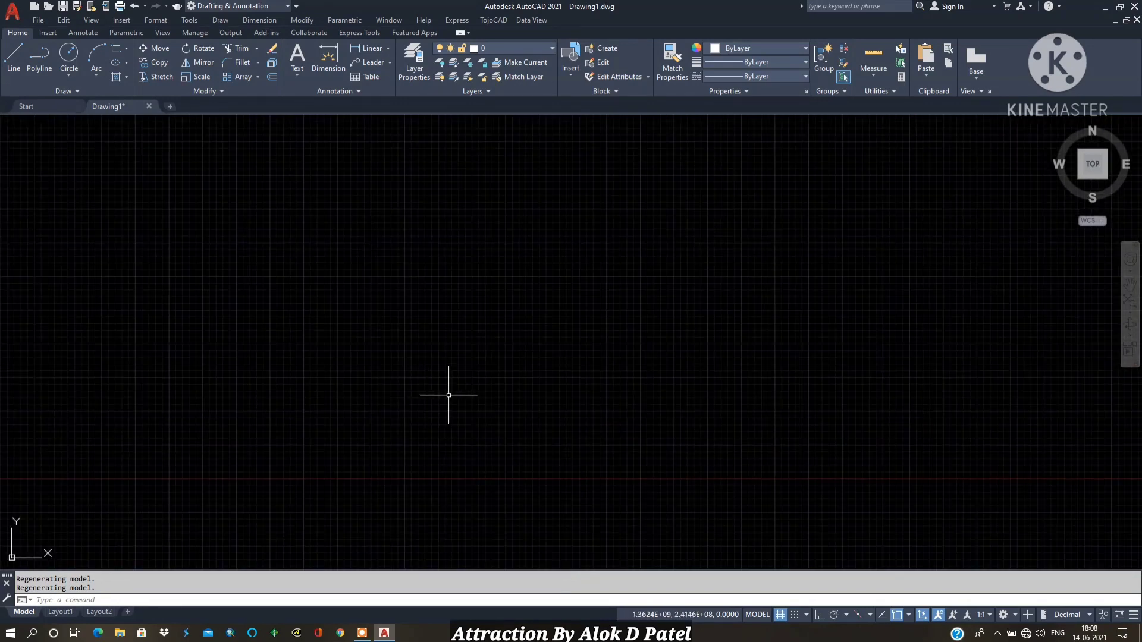
scroll(460, 391, down, 9)
scroll(460, 390, up, 9)
scroll(688, 326, down, 2)
scroll(670, 301, down, 2)
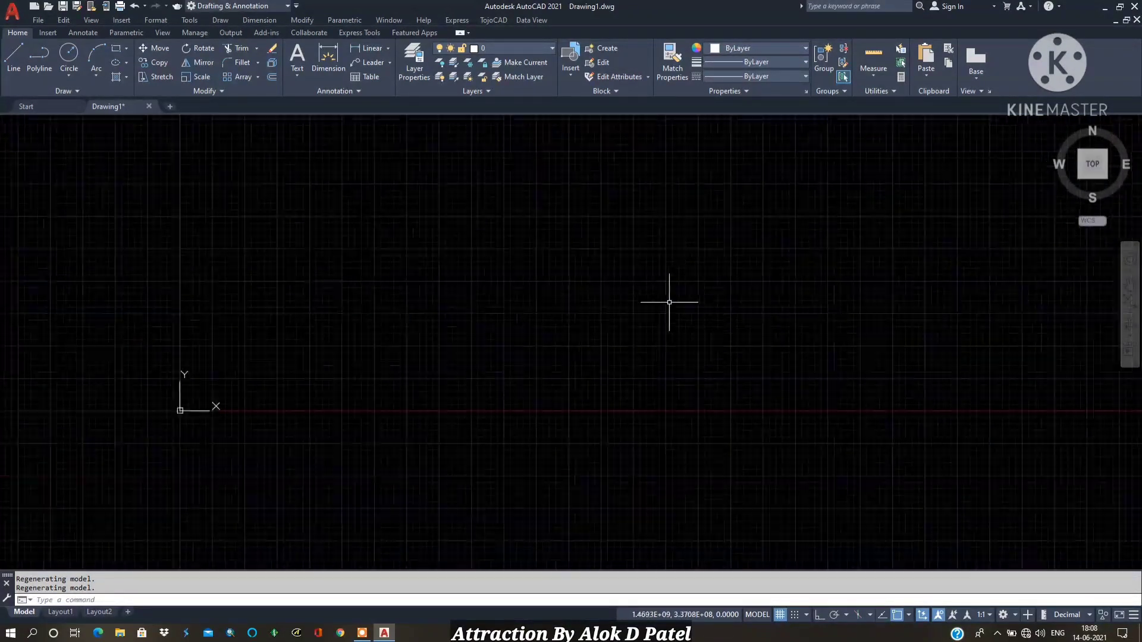
scroll(678, 315, down, 4)
middle_drag(594, 247, 362, 304)
middle_drag(441, 288, 377, 347)
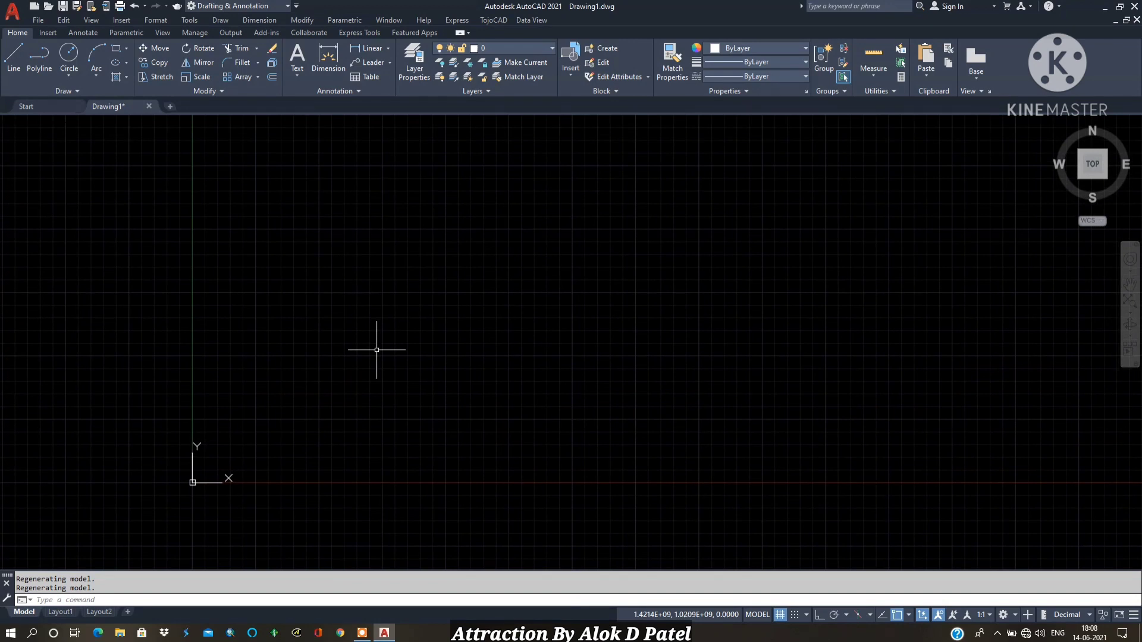
Step: Set the model space limits with the lower left corner at 0,0 and the upper right corner at 100,100
text(lim)
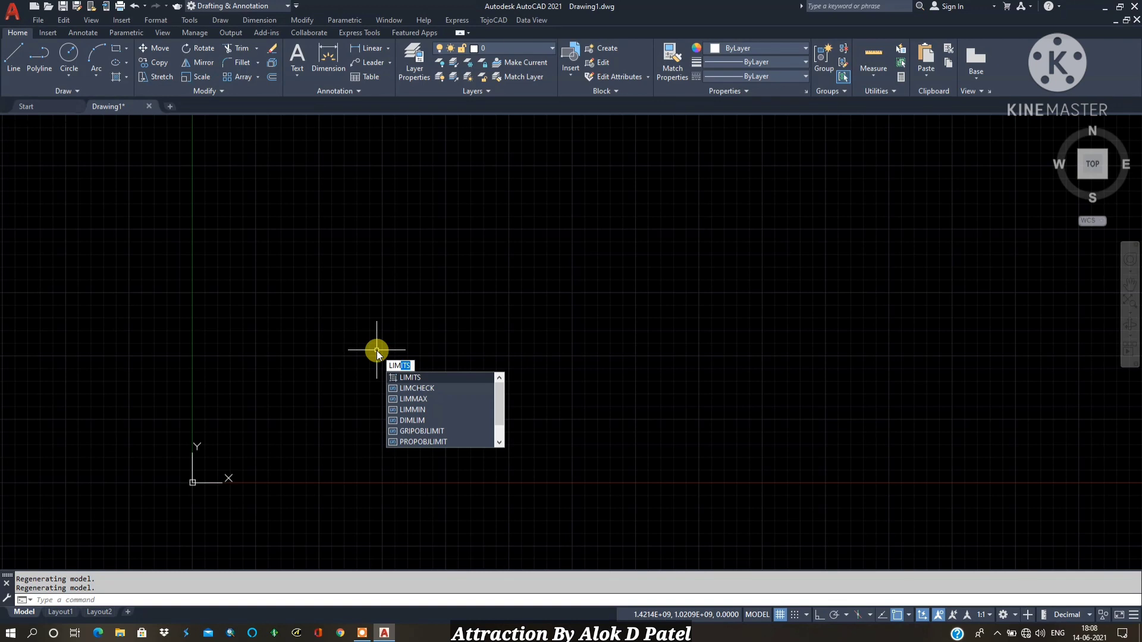
key(Return)
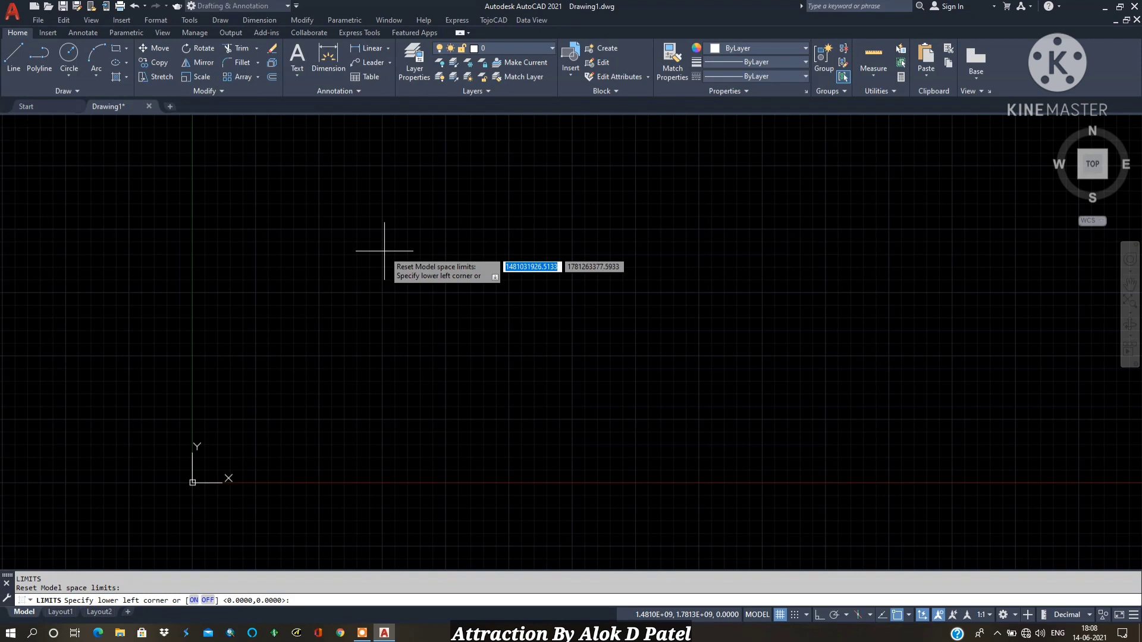
text(0)
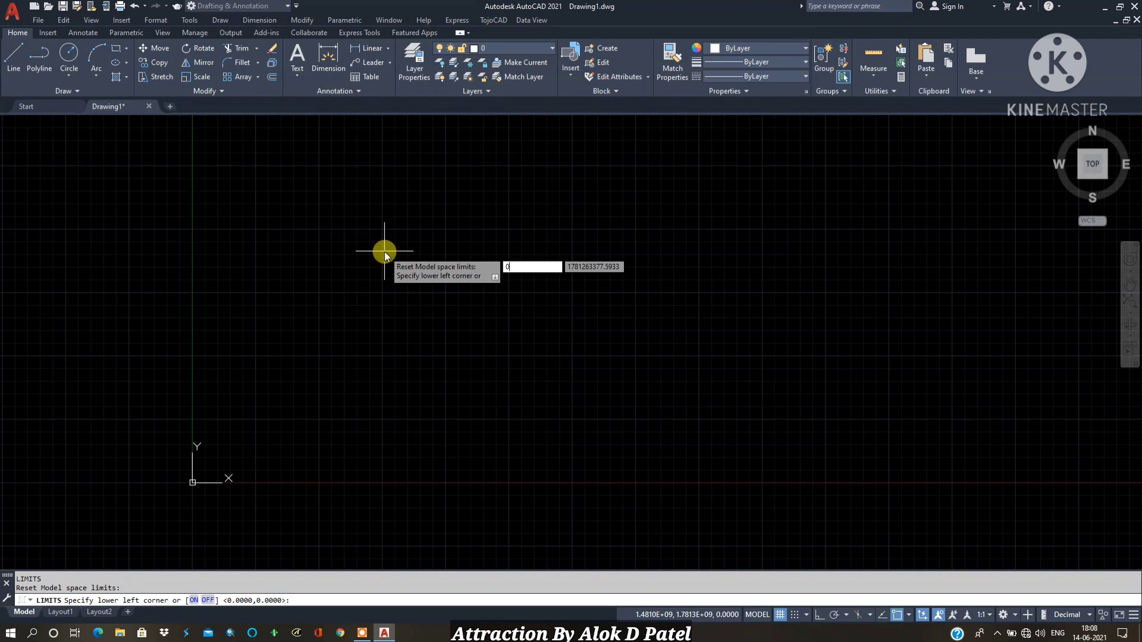
key(Tab)
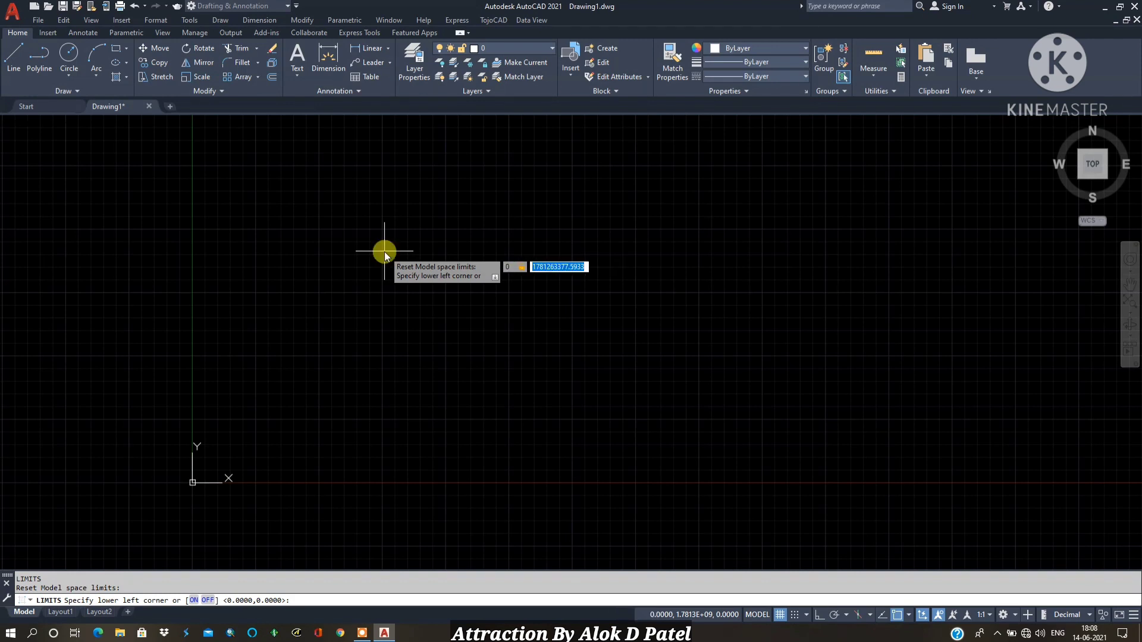
text(0)
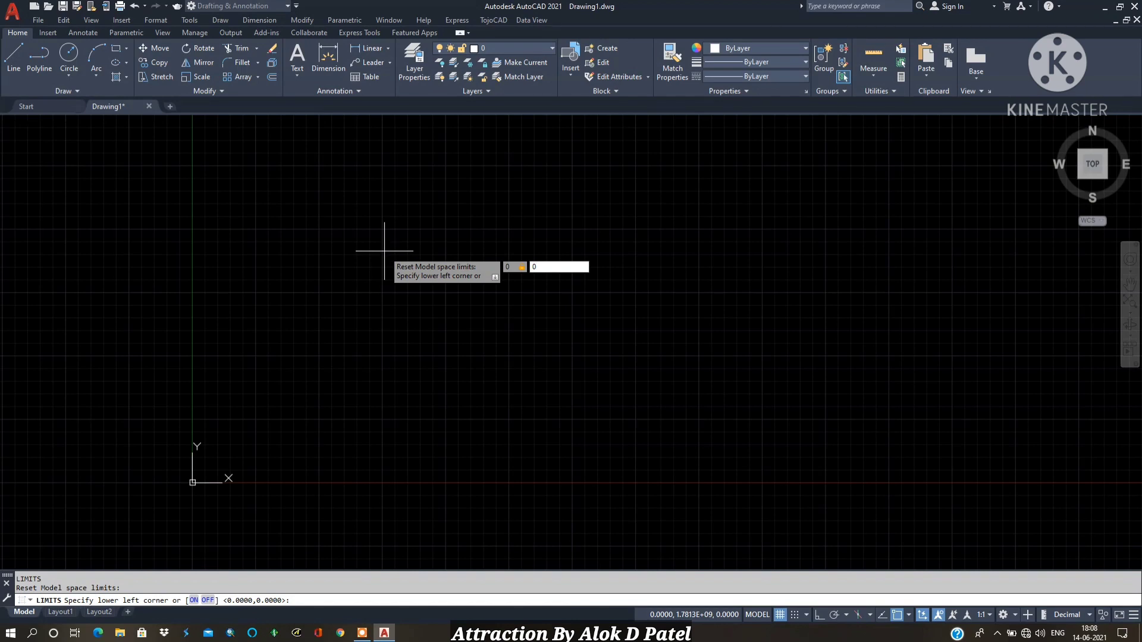
key(Return)
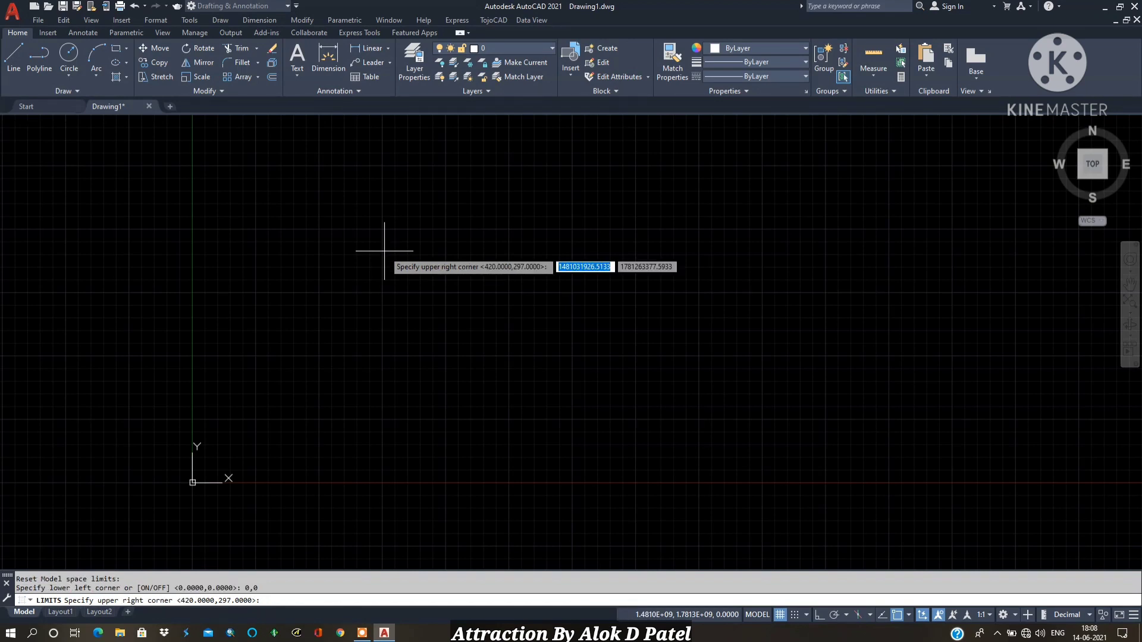
text(100)
key(Tab)
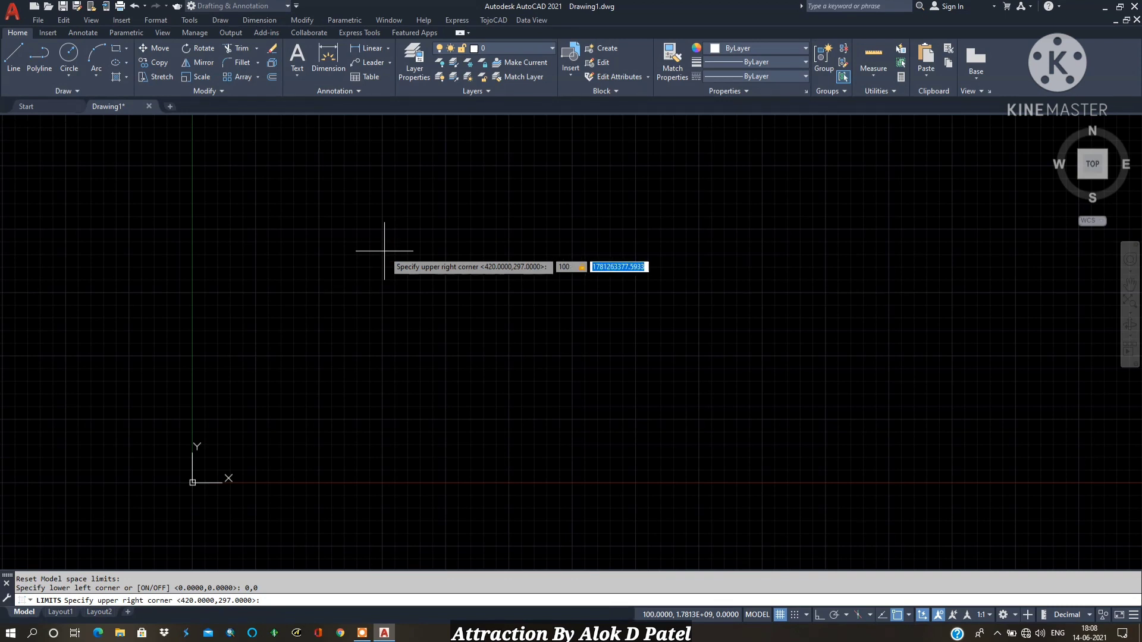
text(100)
key(Return)
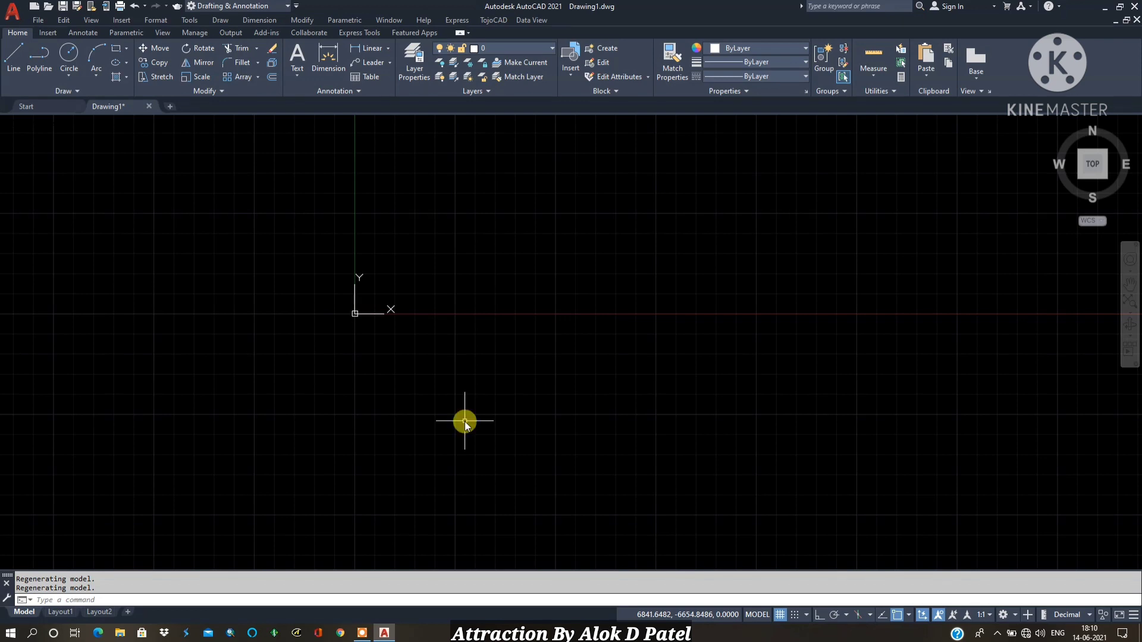
Step: Zoom the view to show all of the drawing limits
text(z)
key(Return)
text(a)
key(Return)
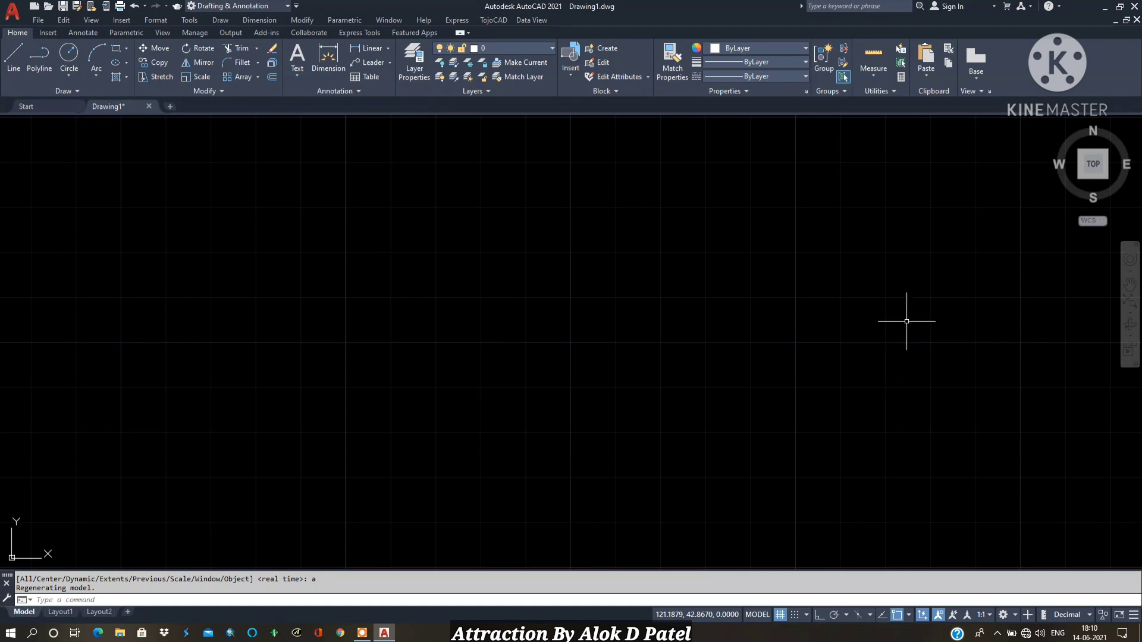
click(329, 59)
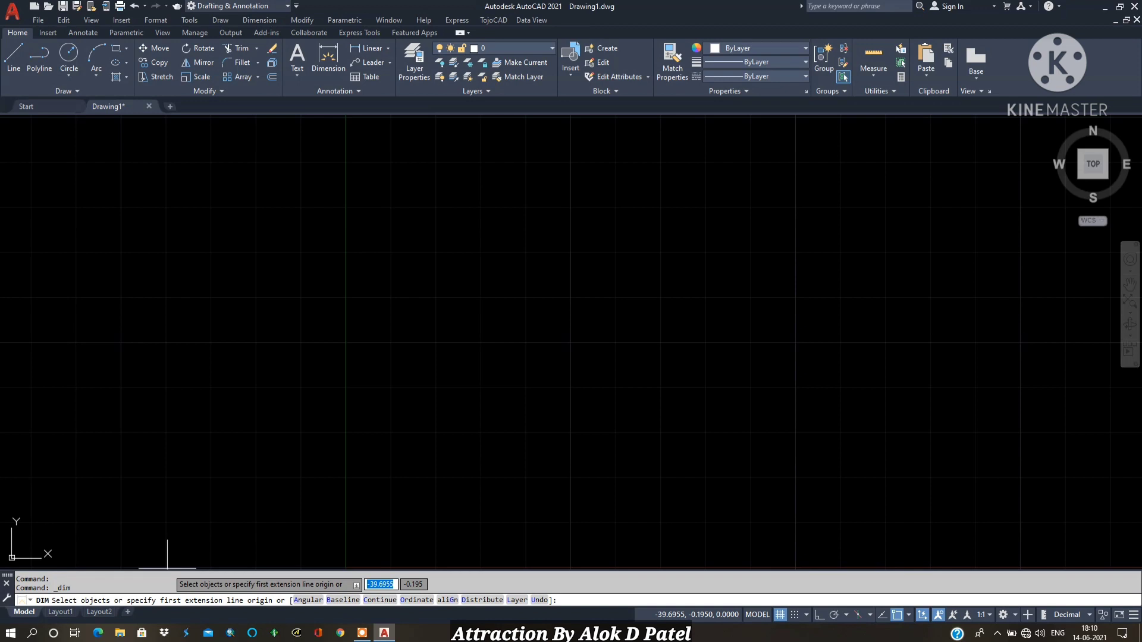
click(167, 565)
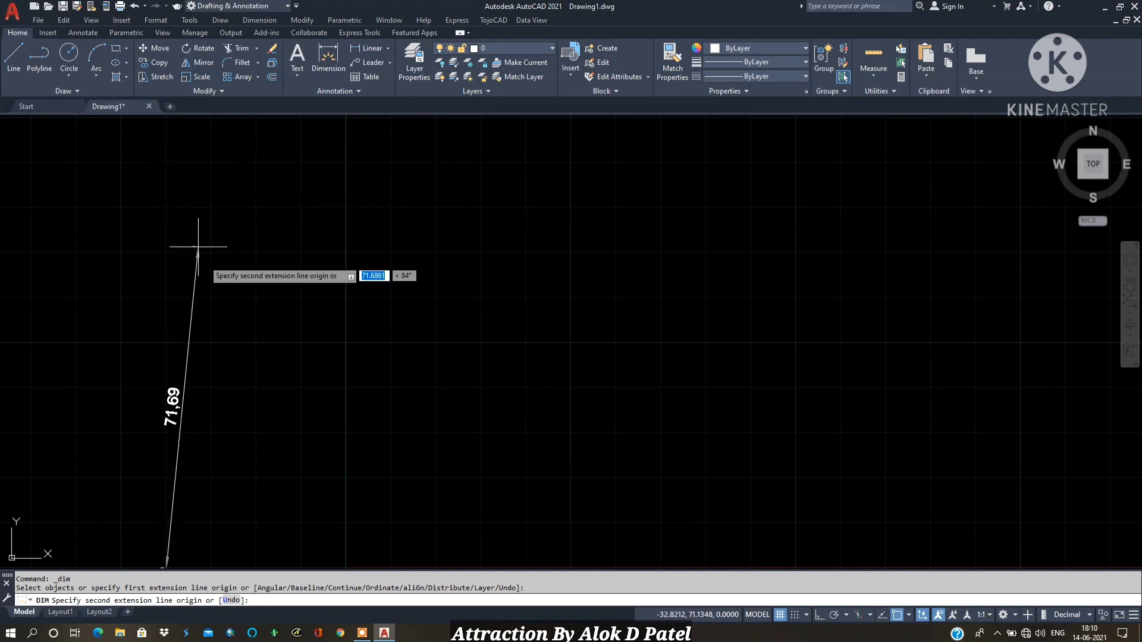
key(Escape)
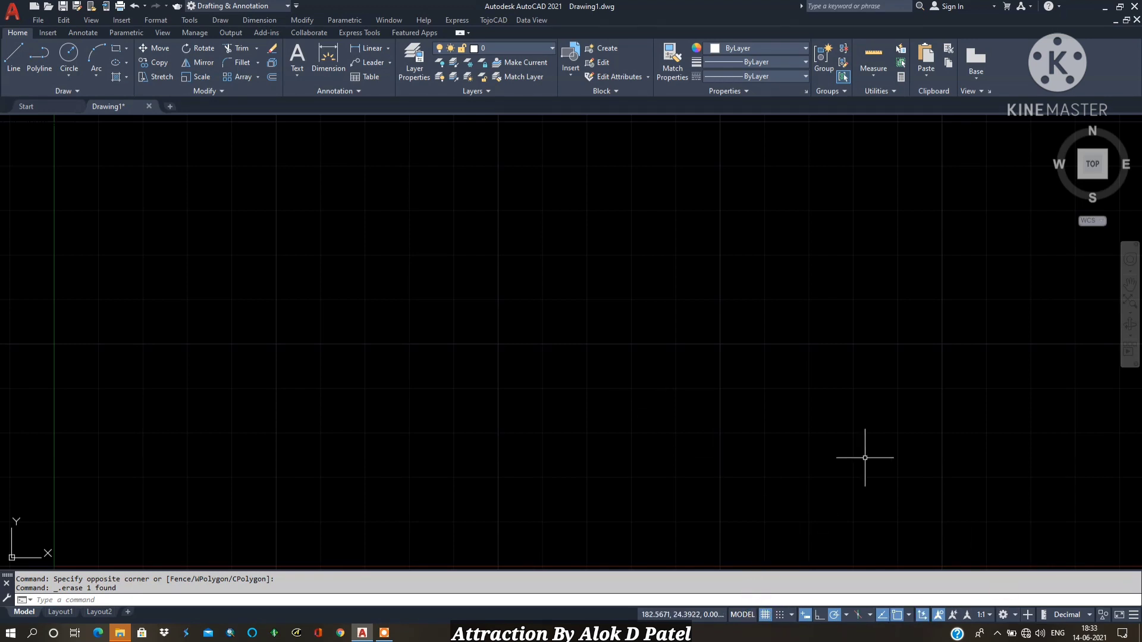
Step: Zoom the view to the drawing extents
text(z)
key(Return)
text(e)
key(Return)
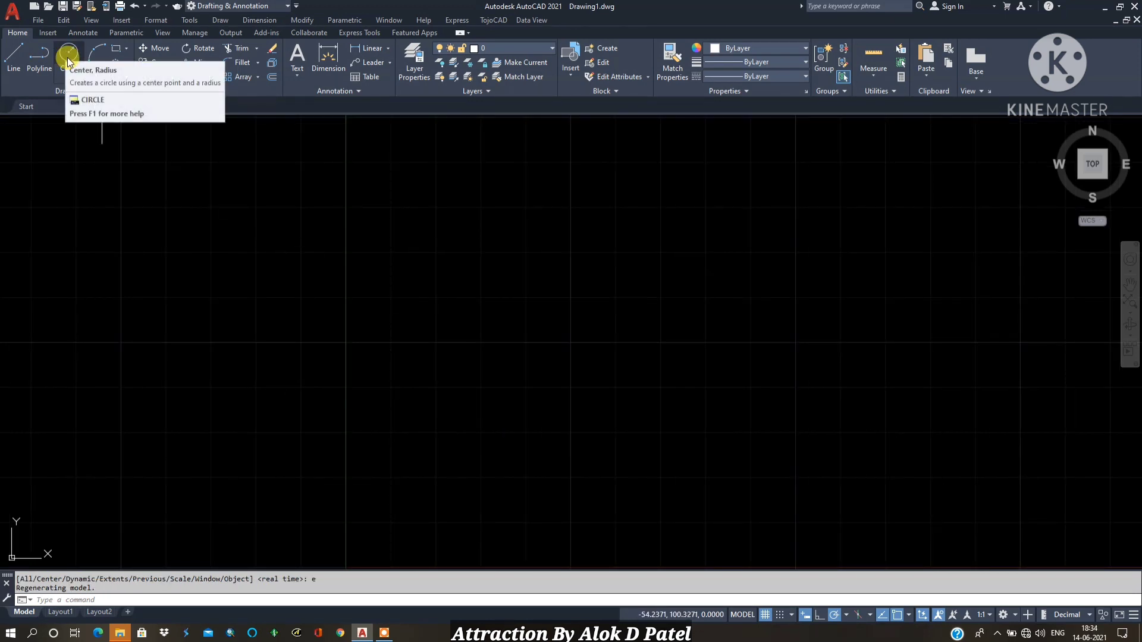
Step: Draw a circle by centre and radius near the middle of the visible drawing area
text(c)
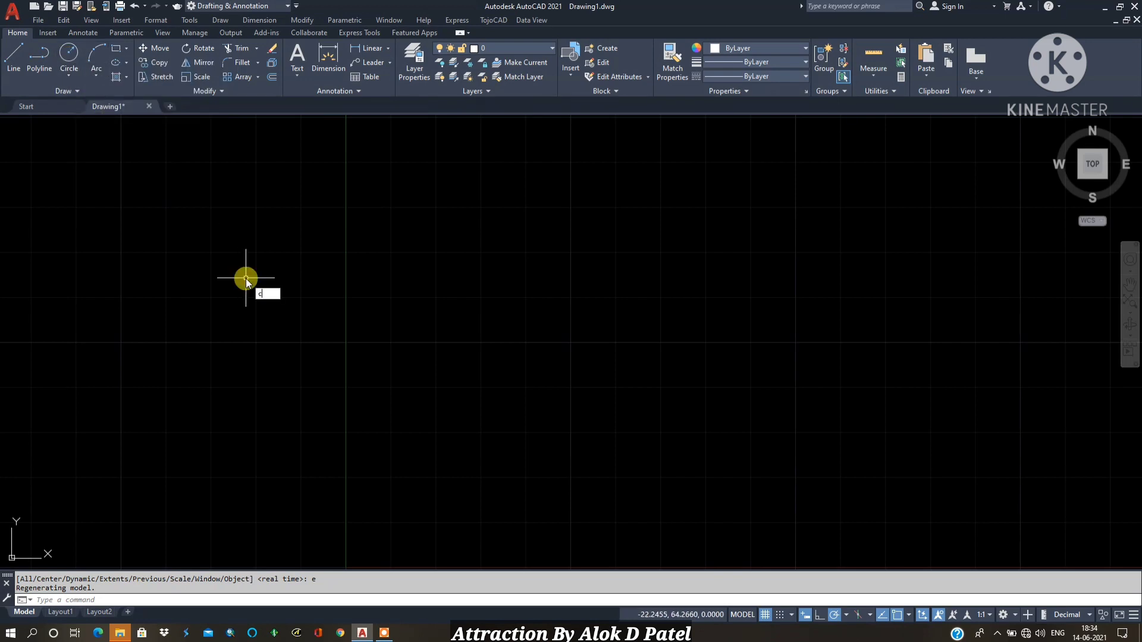
key(Return)
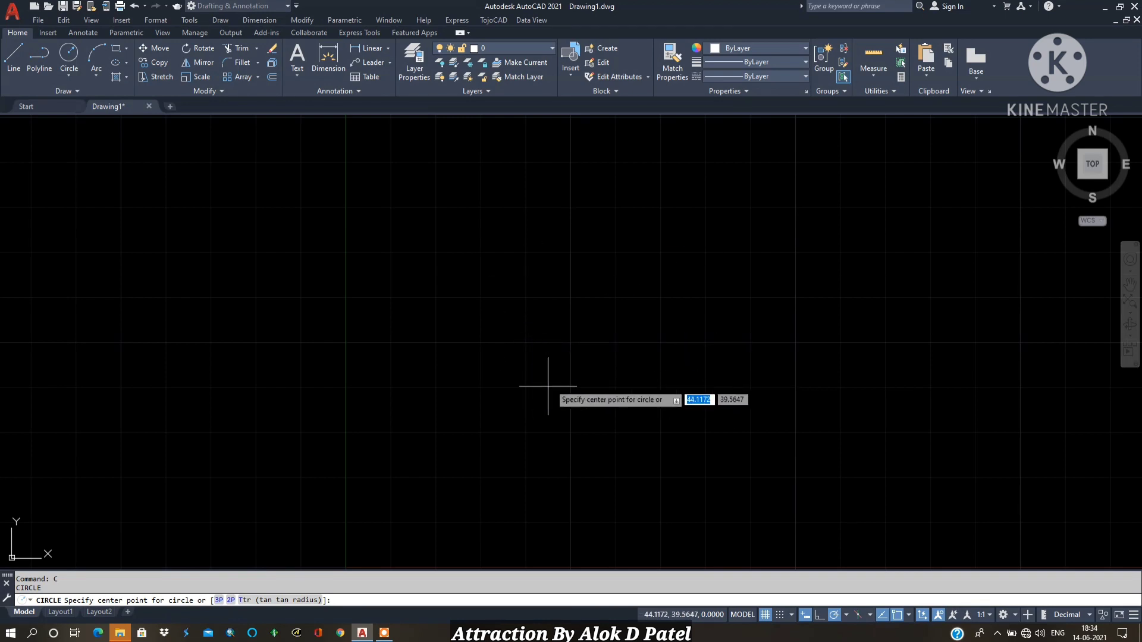
click(525, 331)
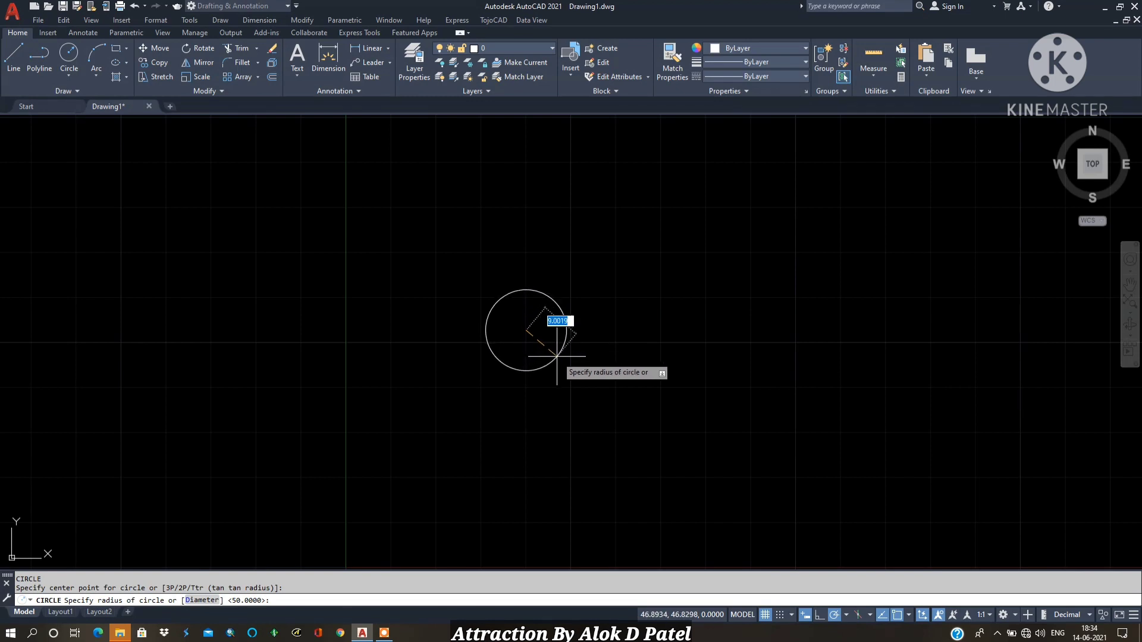
click(607, 364)
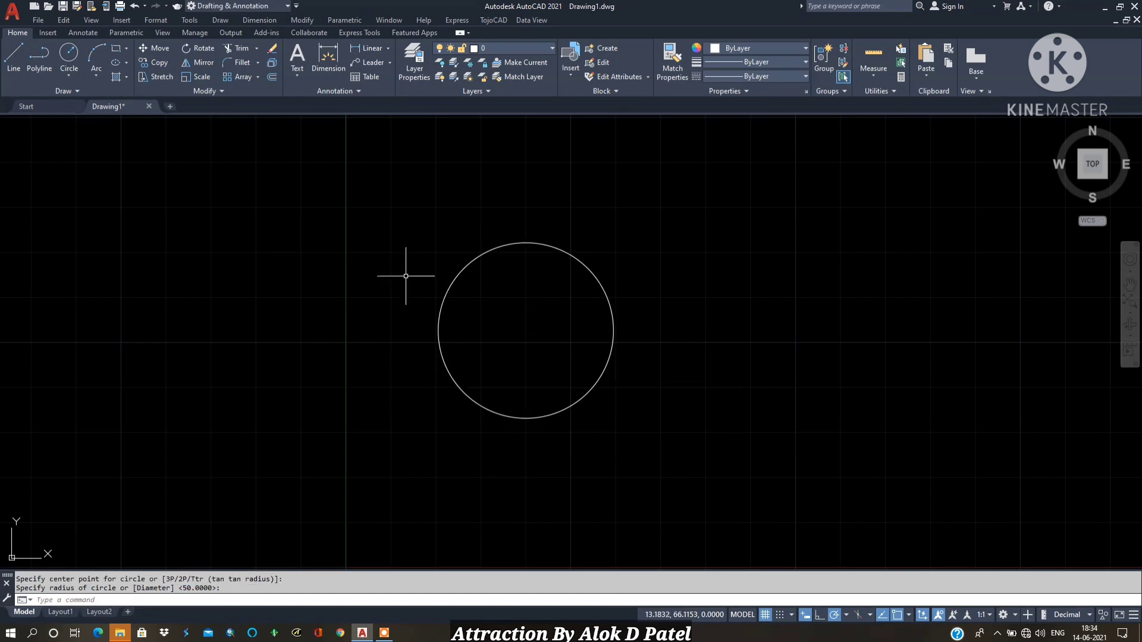
Step: Draw a single-segment horizontal polyline below the circle, starting at about 10,22 and extending past the circle's far side
click(42, 57)
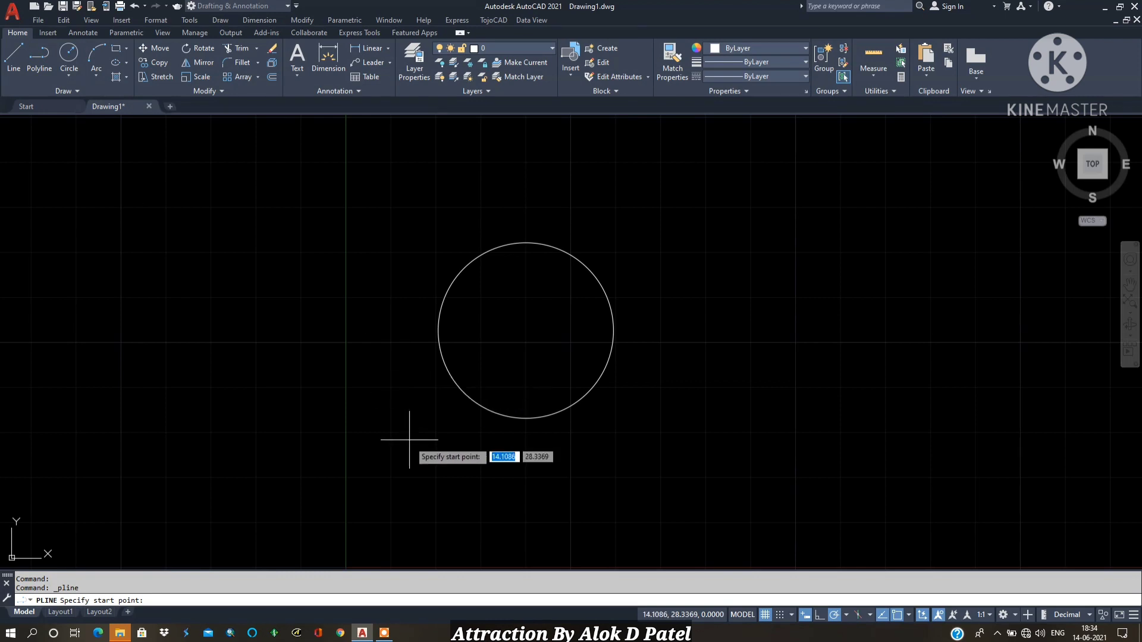
key(Escape)
text(PL)
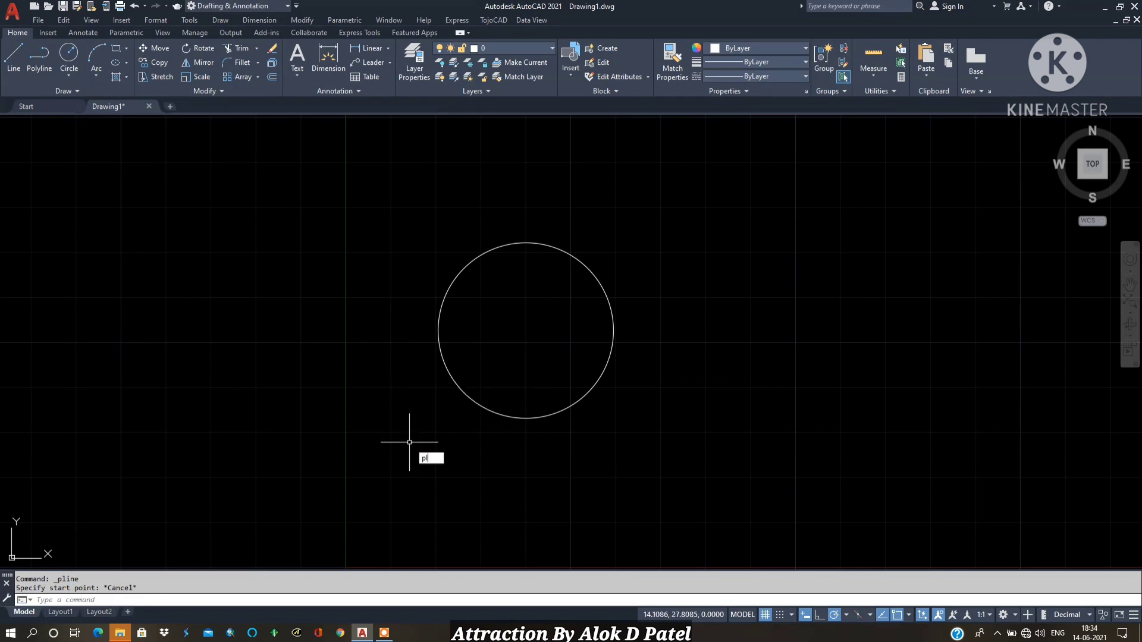
key(Return)
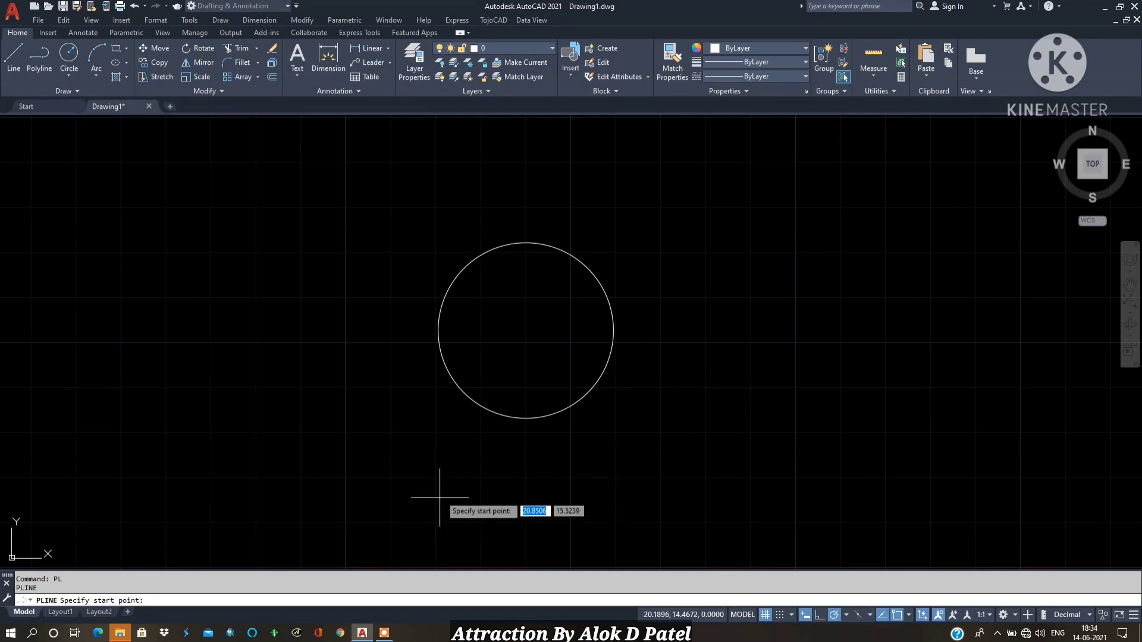
click(392, 468)
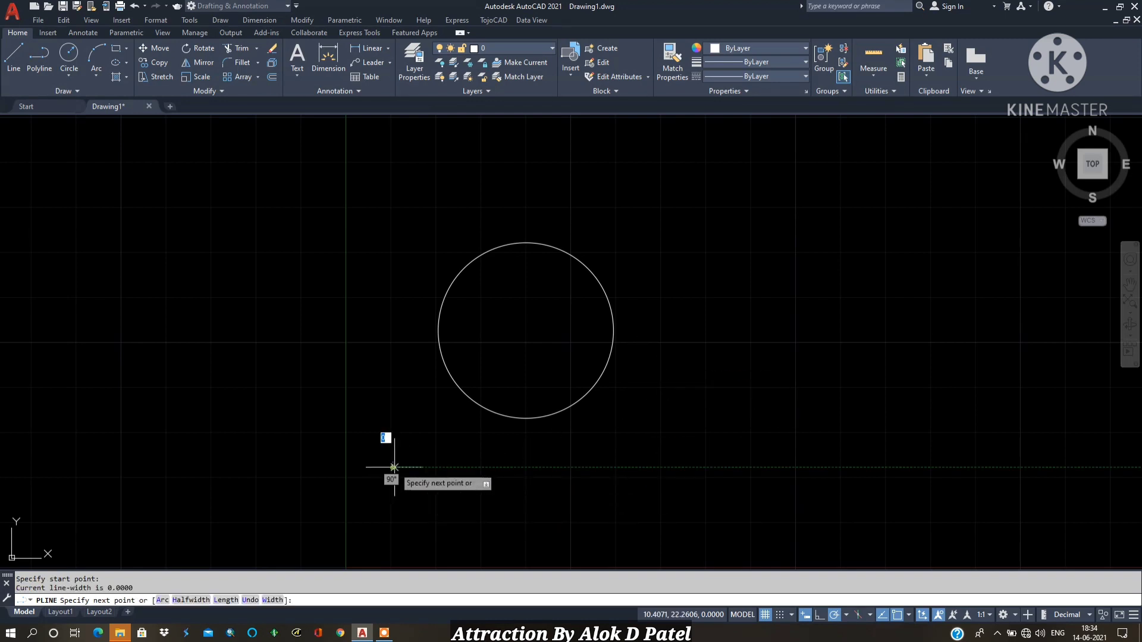
click(801, 467)
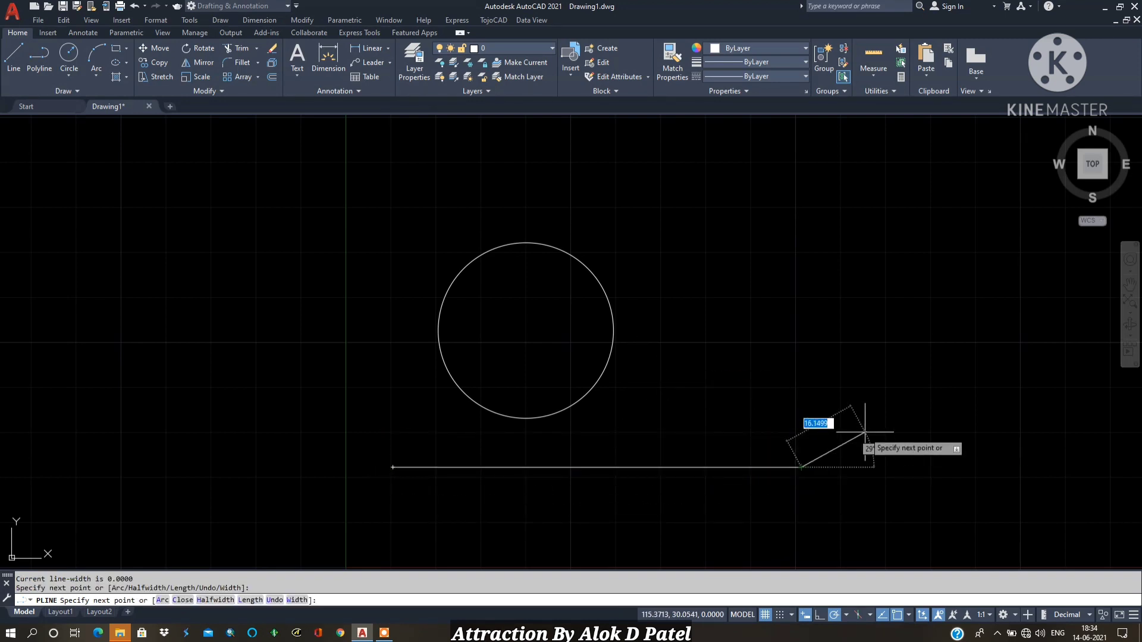
key(Return)
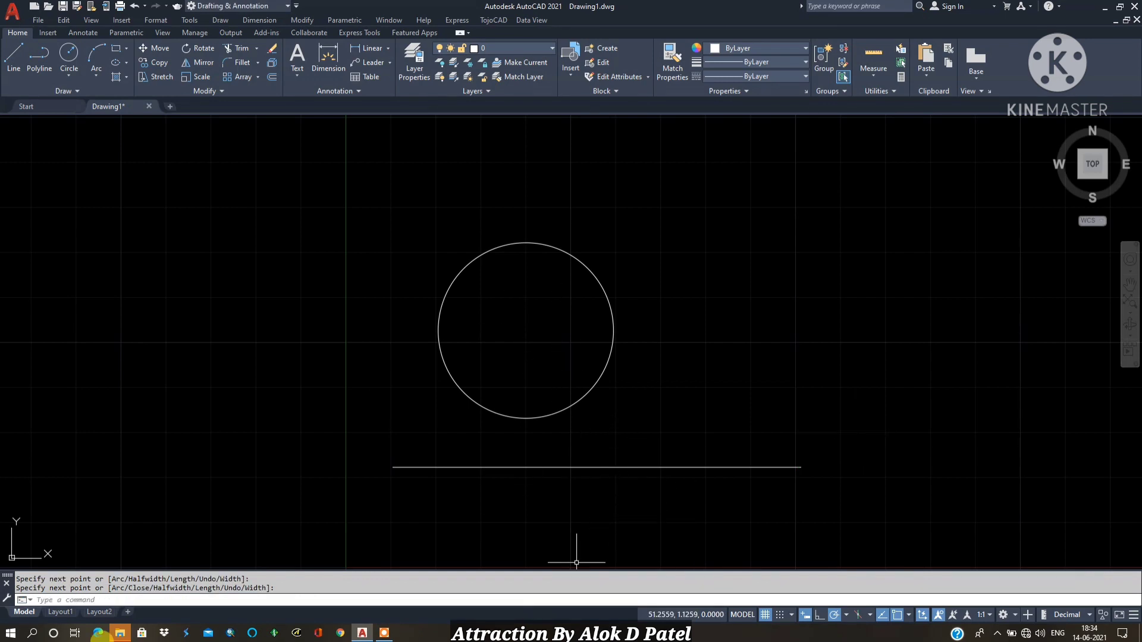
Step: Turn the drawing grid display off and on again
click(766, 615)
click(766, 615)
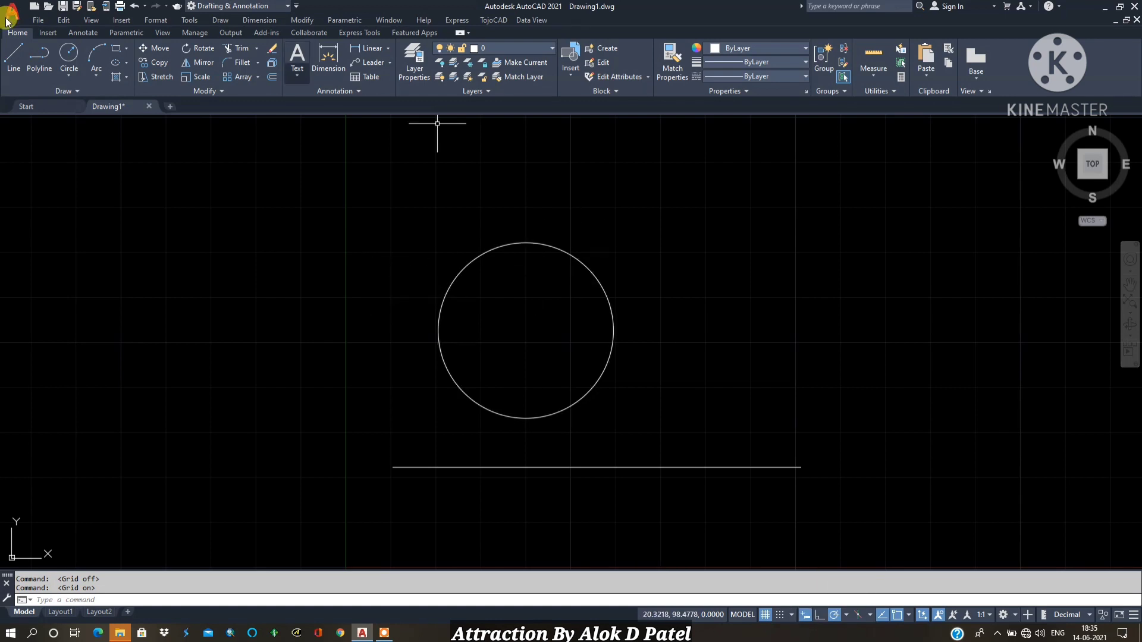
click(78, 59)
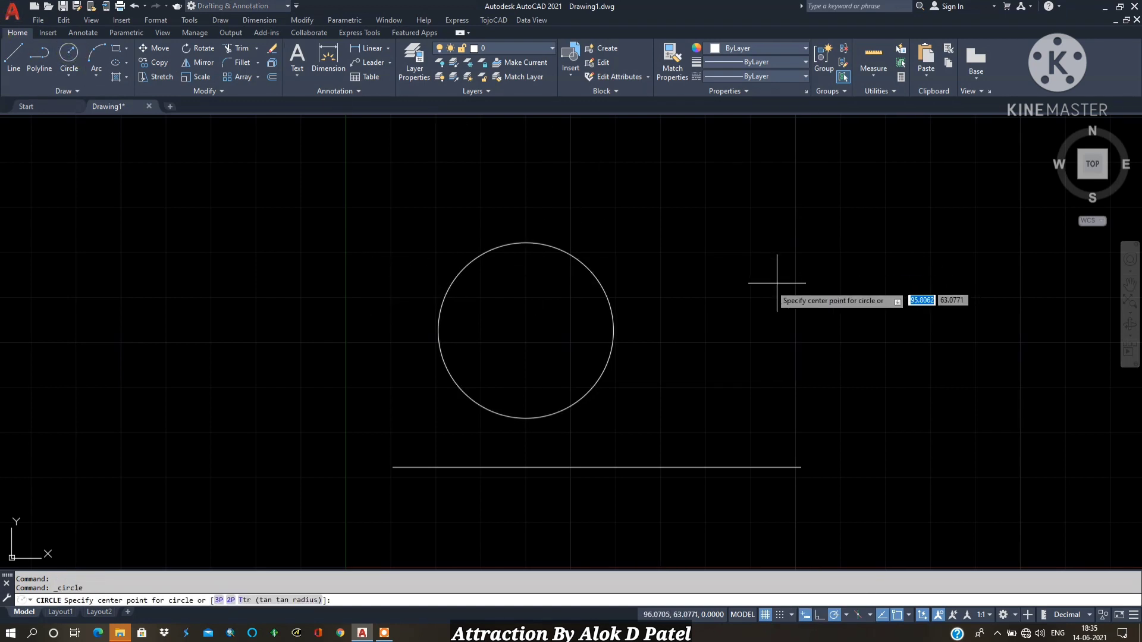
click(748, 286)
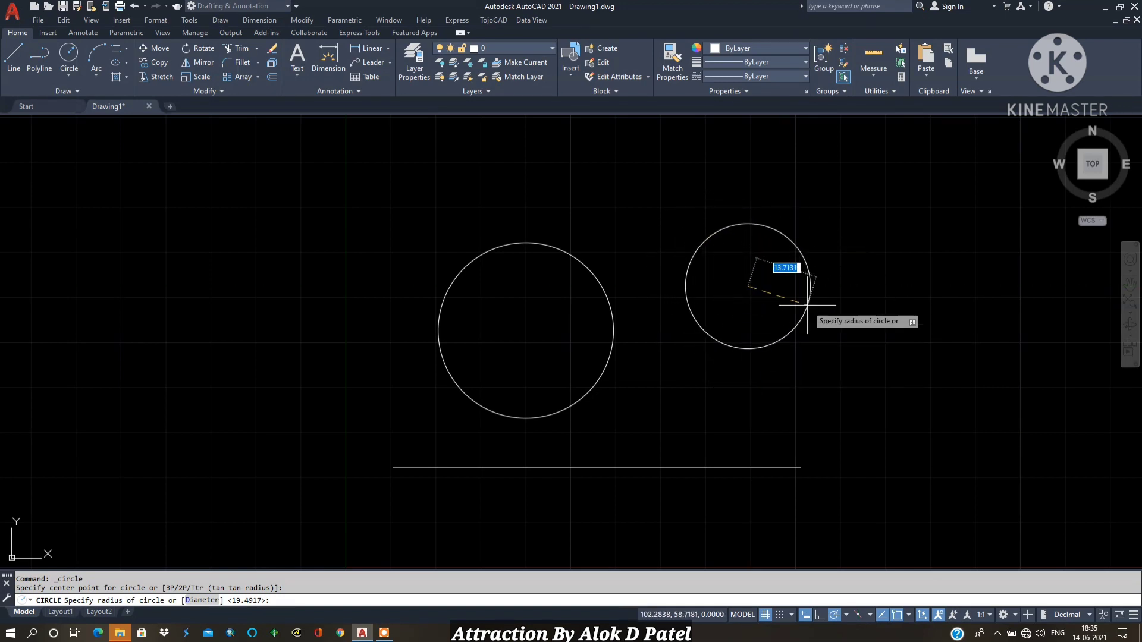
key(Escape)
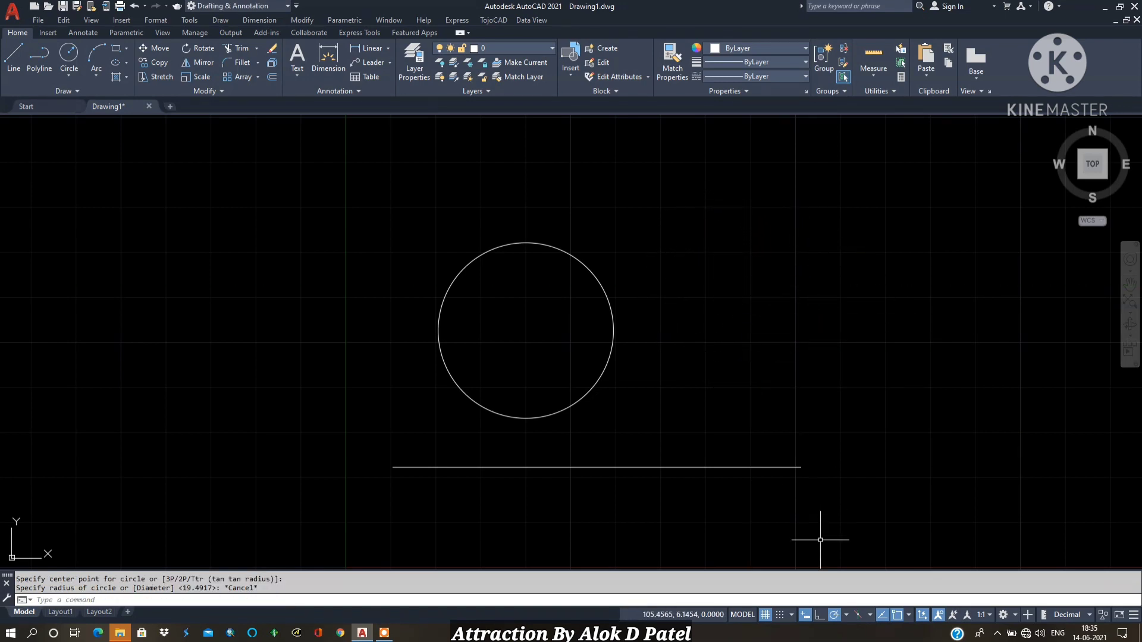
Step: Draw an open L-shaped polyline to the right of the circle with Ortho mode on, one segment straight up and one horizontal
click(820, 616)
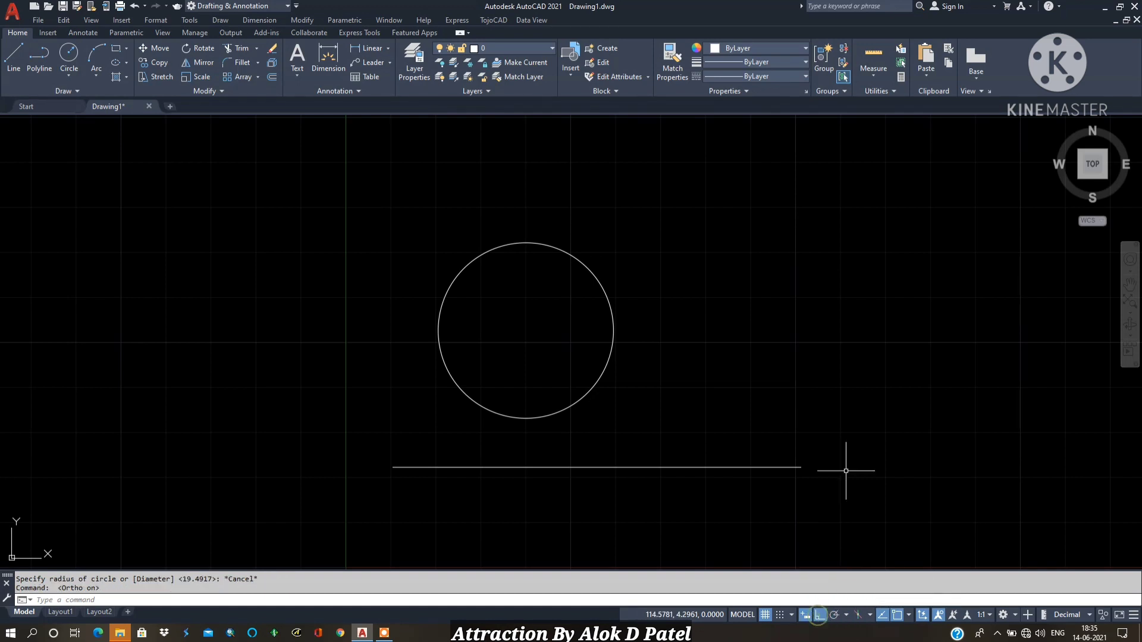
click(819, 616)
click(49, 69)
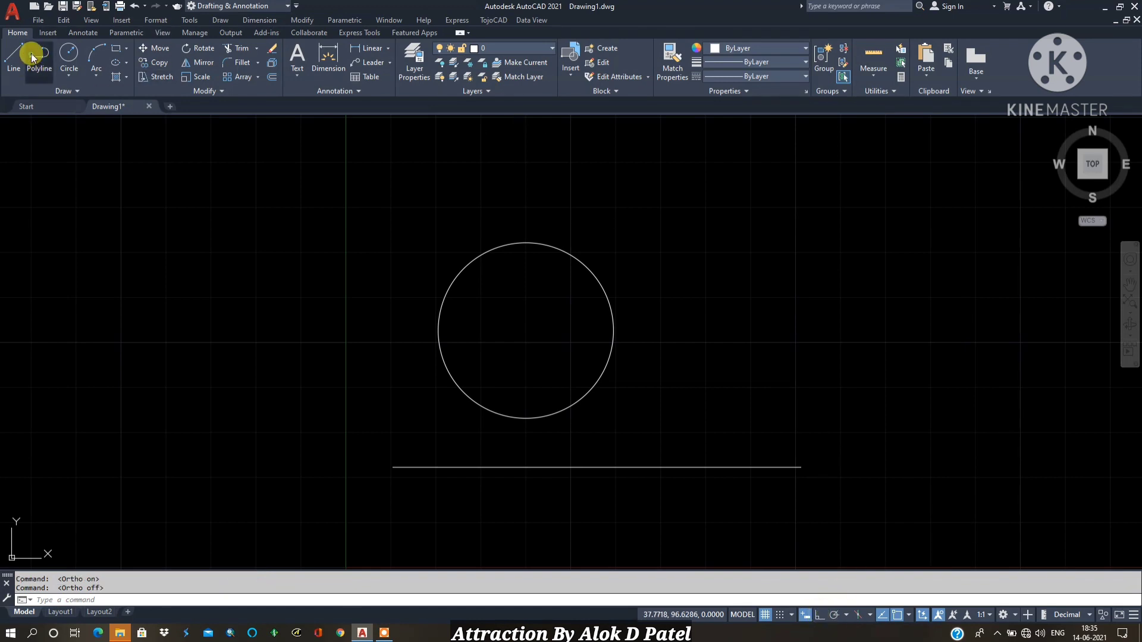
click(753, 351)
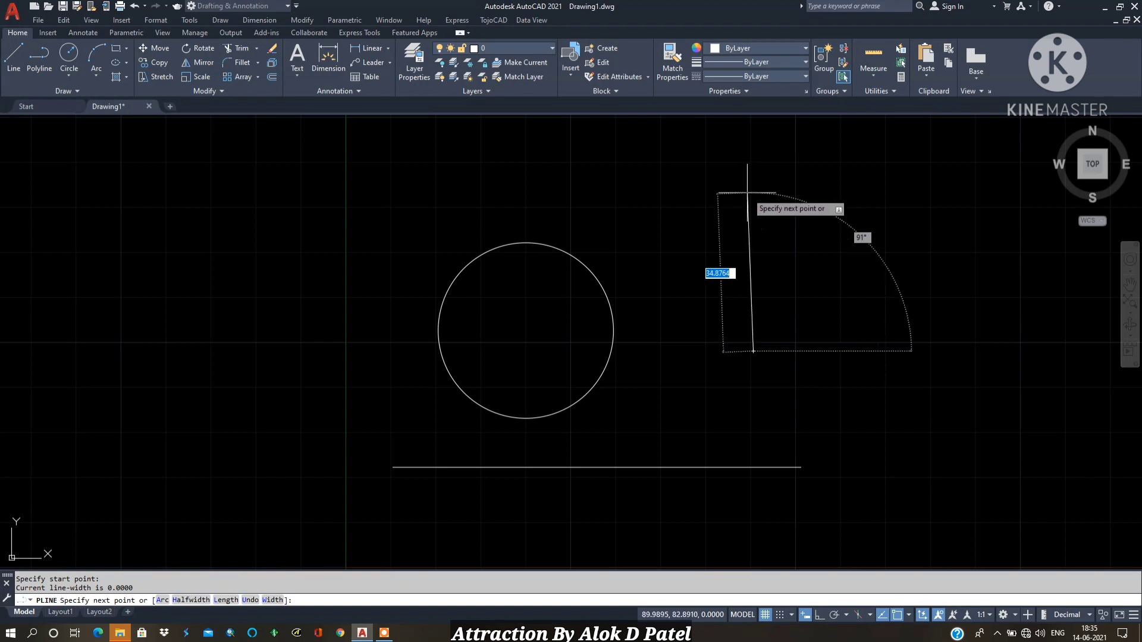
click(819, 614)
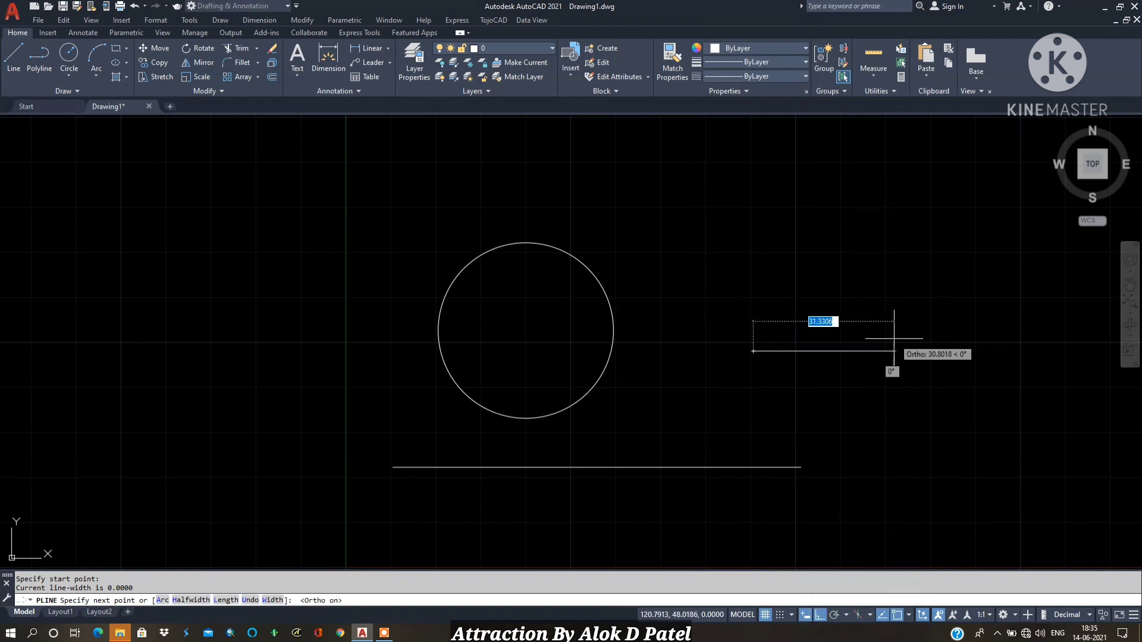
click(753, 176)
click(956, 176)
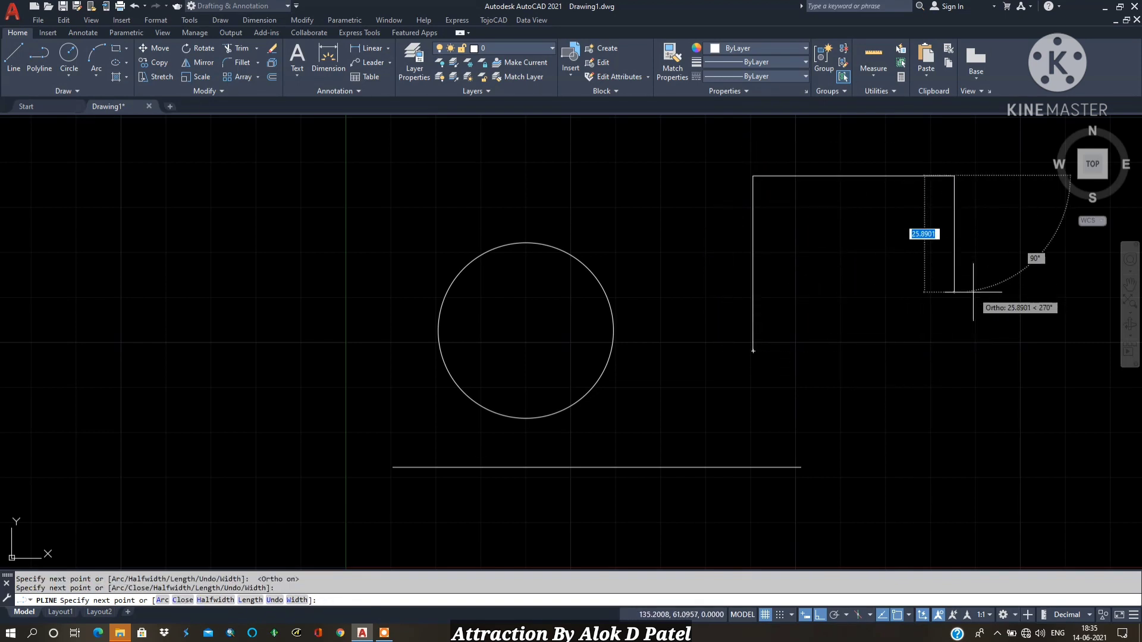
key(Return)
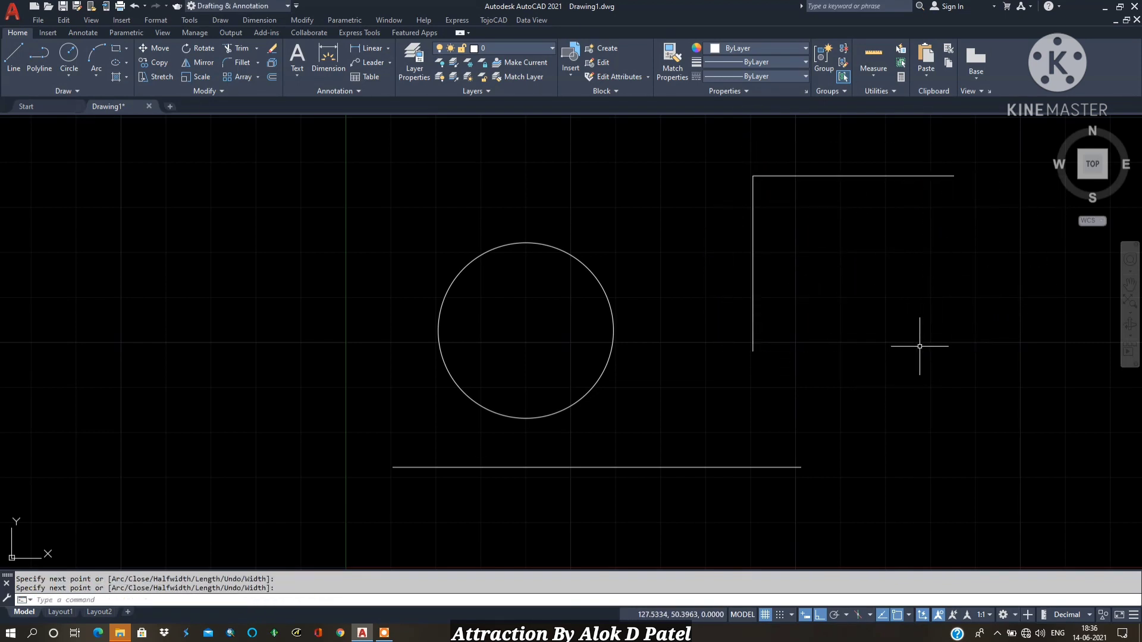
click(908, 617)
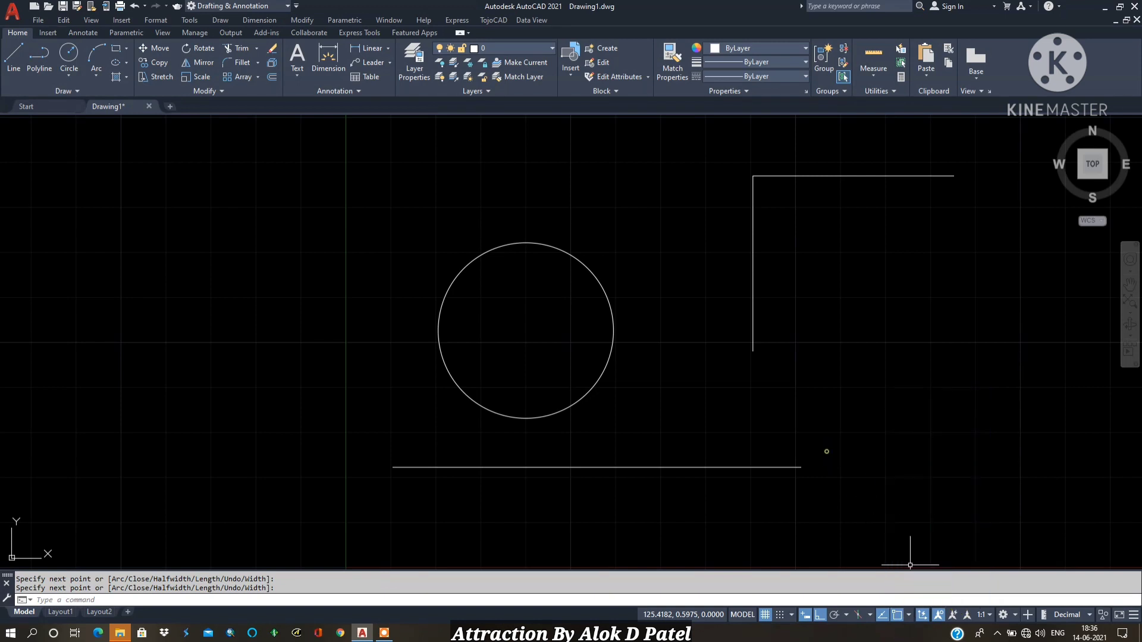
drag(842, 503, 777, 515)
scroll(499, 322, down, 6)
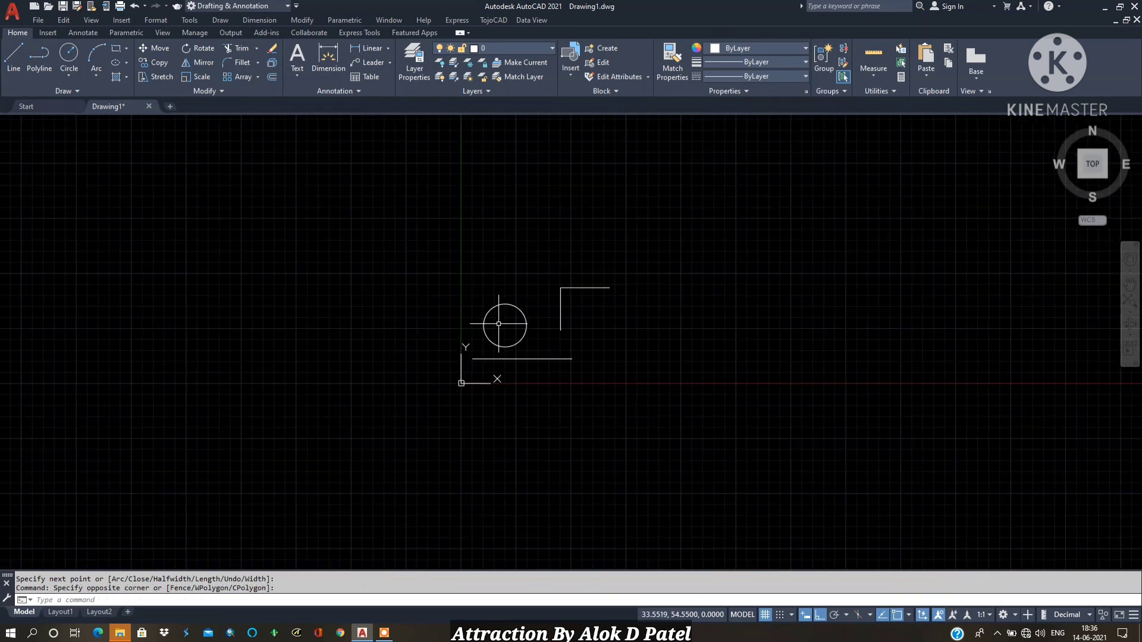
scroll(523, 357, up, 8)
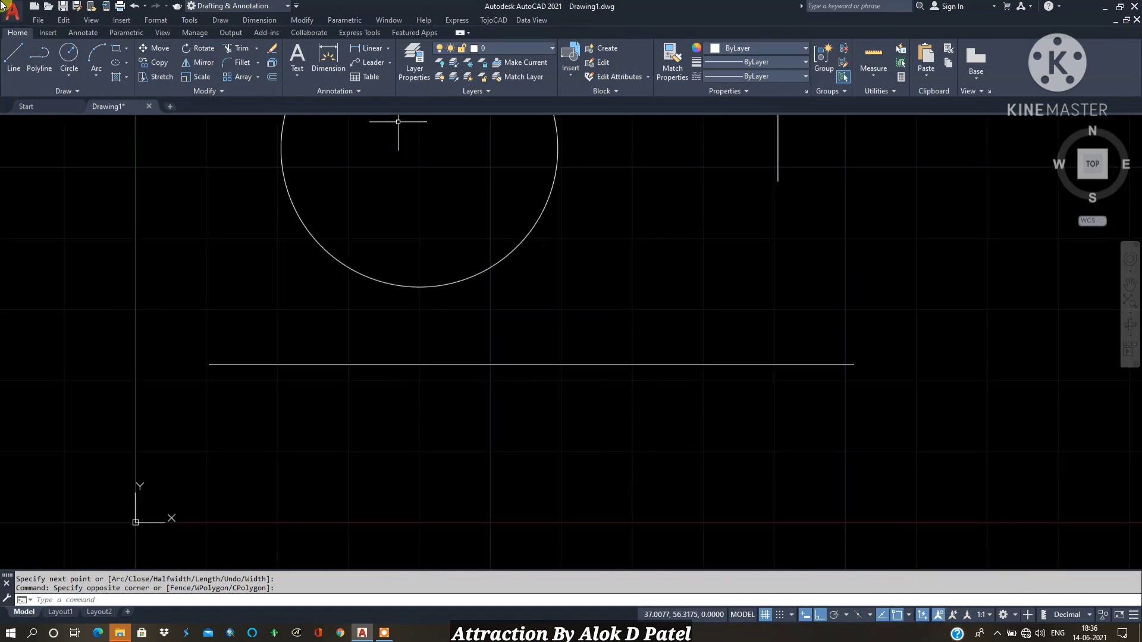
Step: Draw a slanted single-segment polyline with Ortho mode off, rising to the right from about 114,14
click(41, 66)
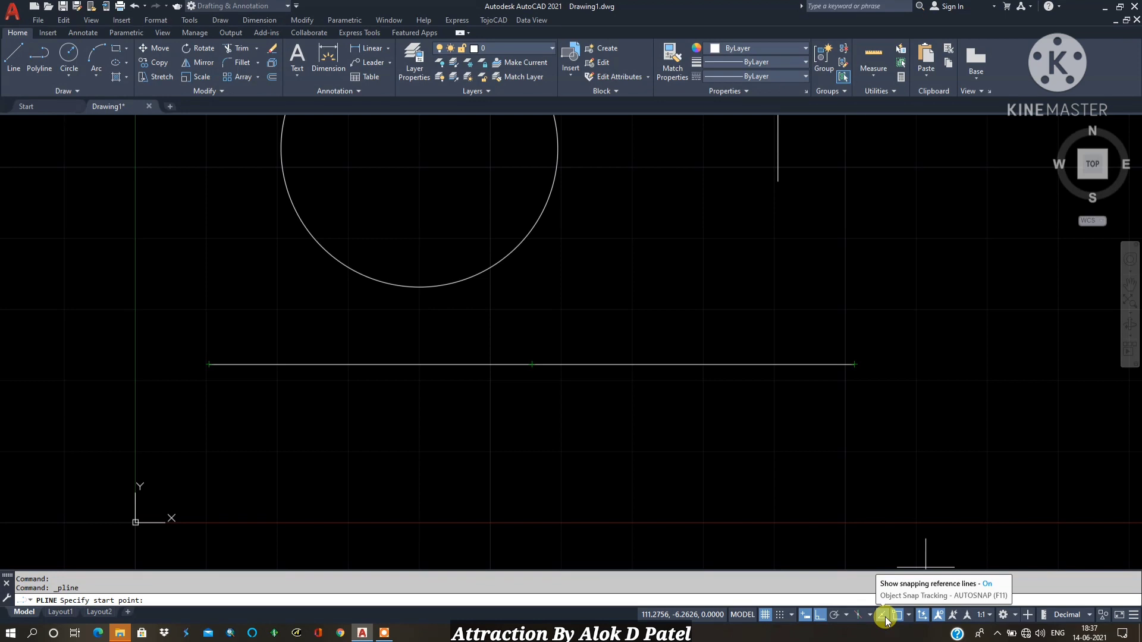
scroll(460, 408, down, 5)
scroll(661, 428, up, 2)
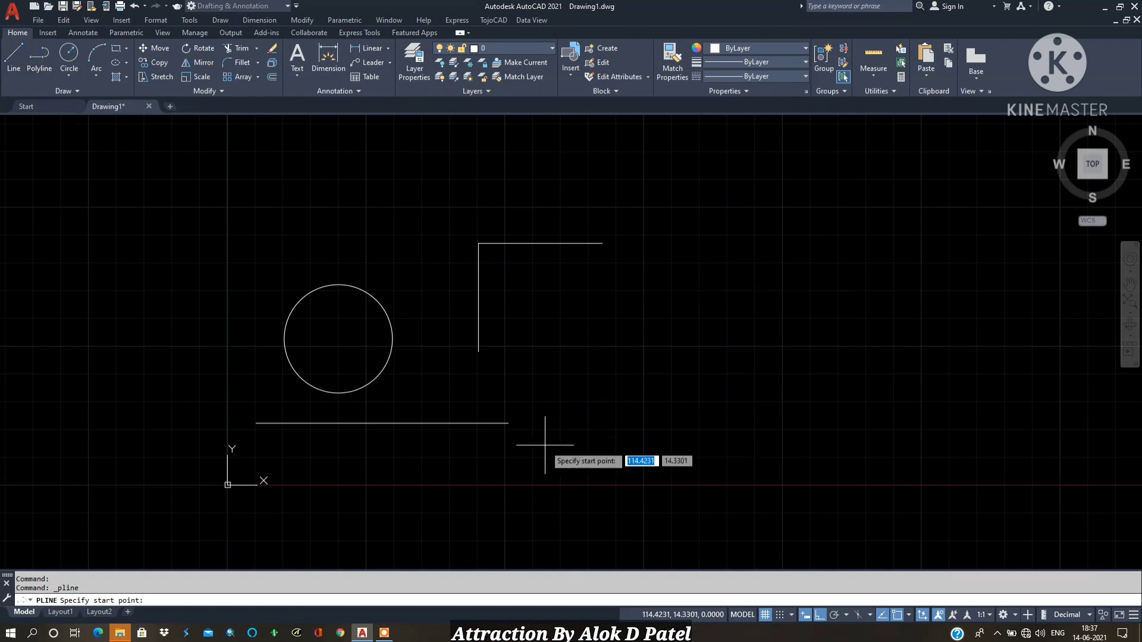
click(545, 445)
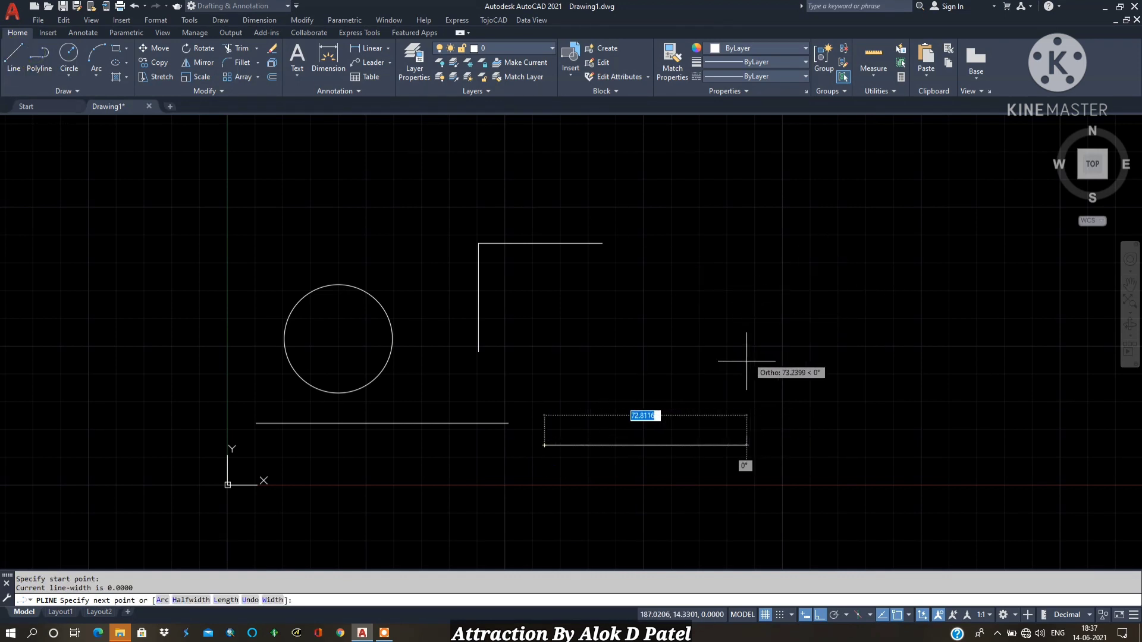
click(819, 615)
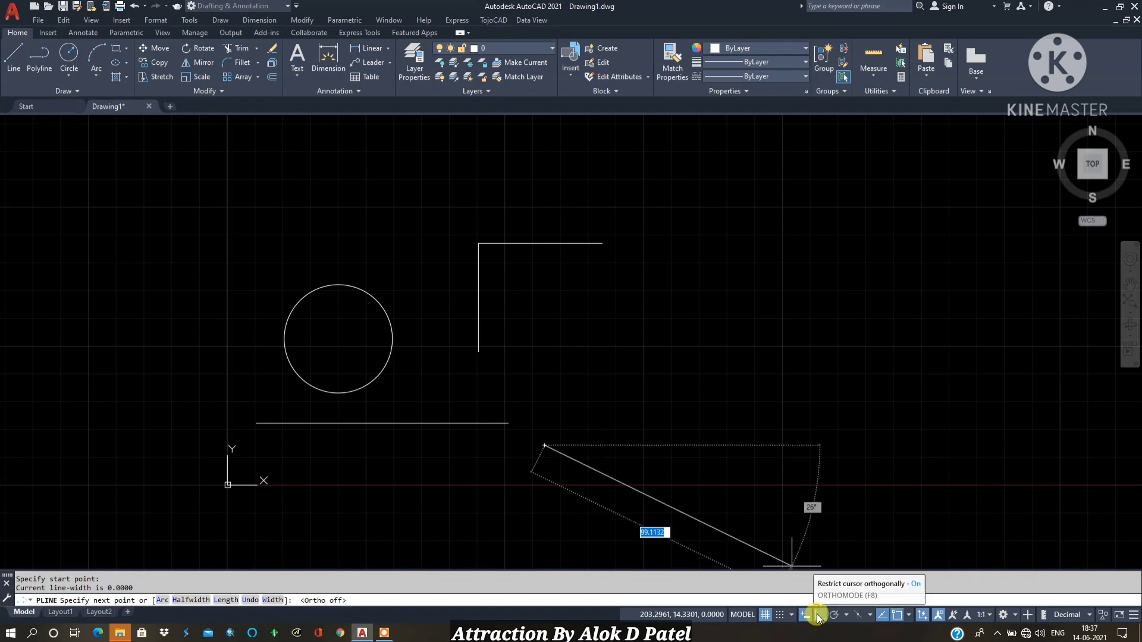
click(741, 309)
key(Return)
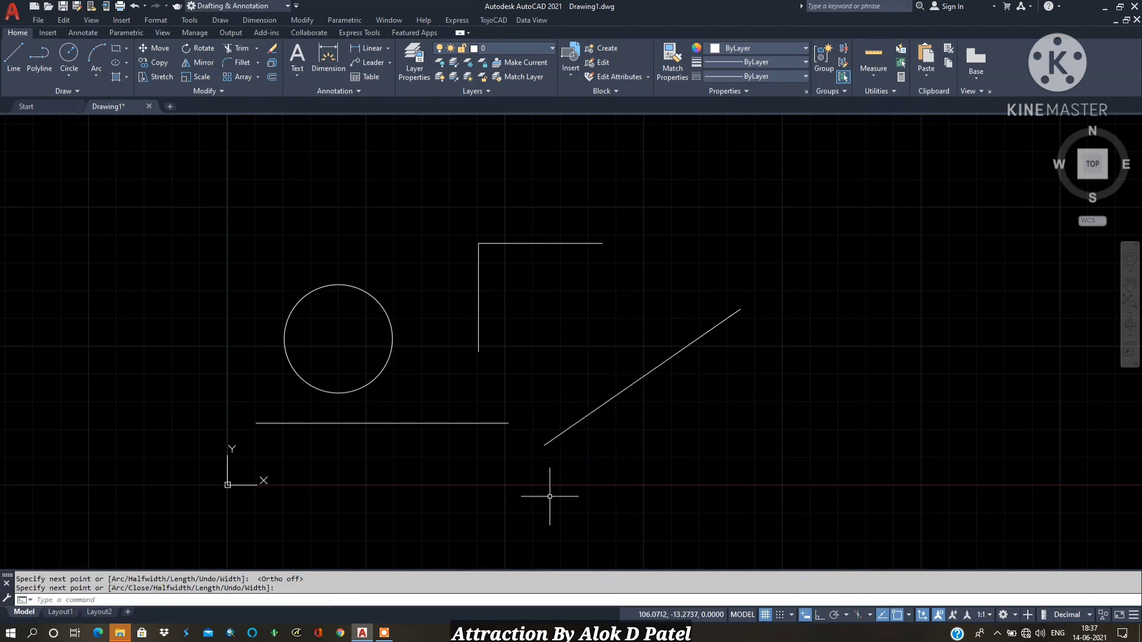
middle_drag(710, 308, 559, 363)
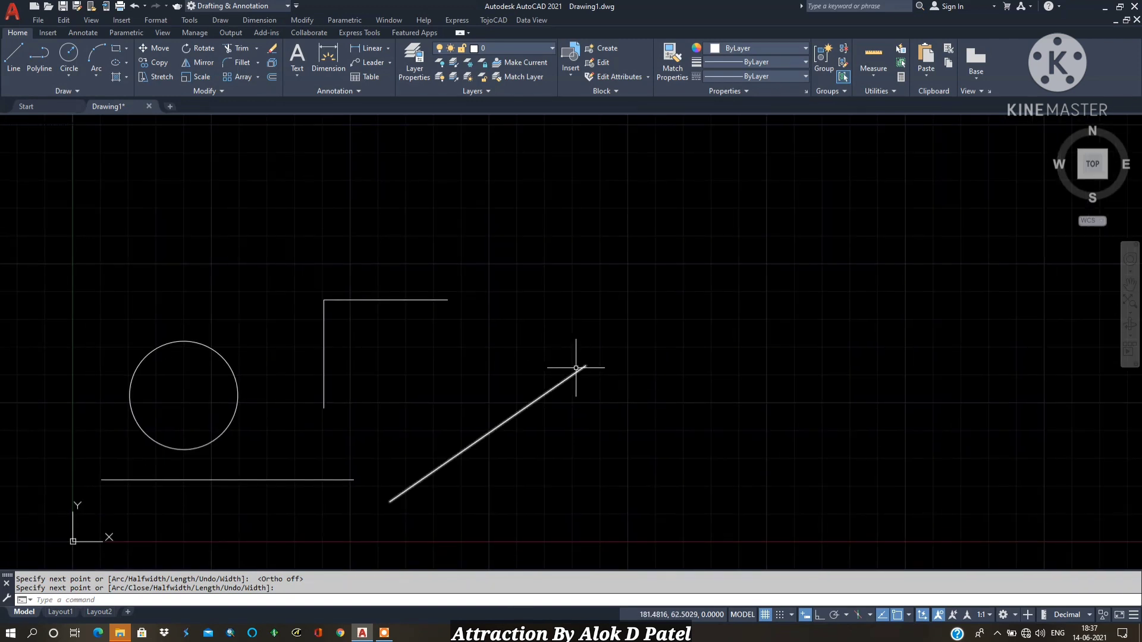
scroll(580, 372, up, 3)
scroll(693, 333, down, 1)
scroll(857, 319, down, 2)
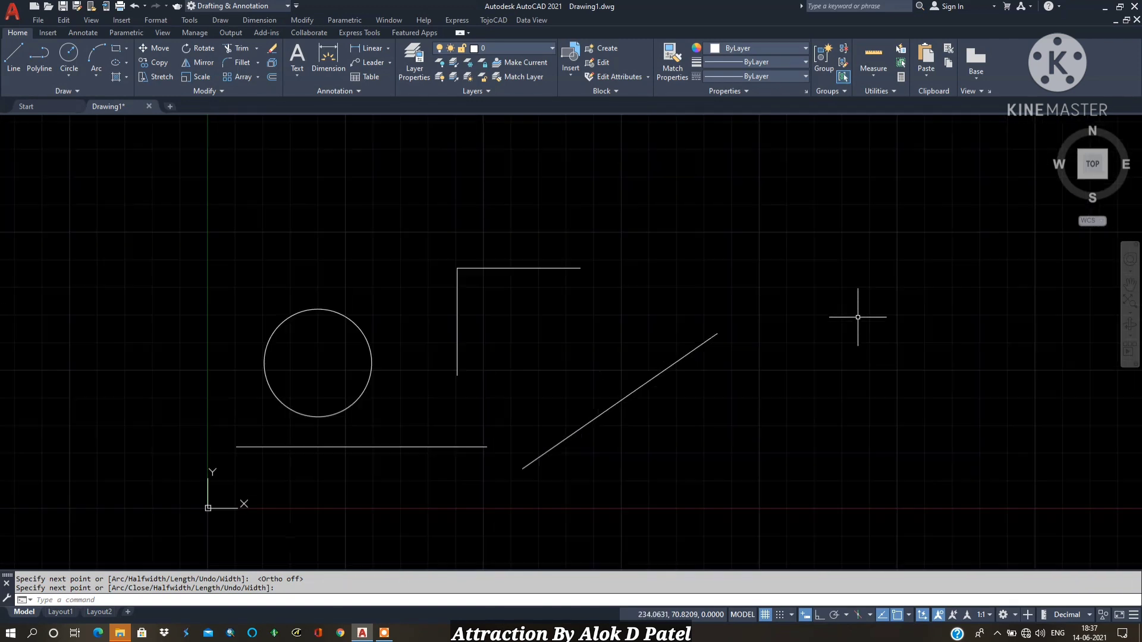
scroll(781, 337, up, 1)
Step: Draw a vertical polyline through the circle's centre using object snap tracking, extending beyond the circle above and below
click(39, 54)
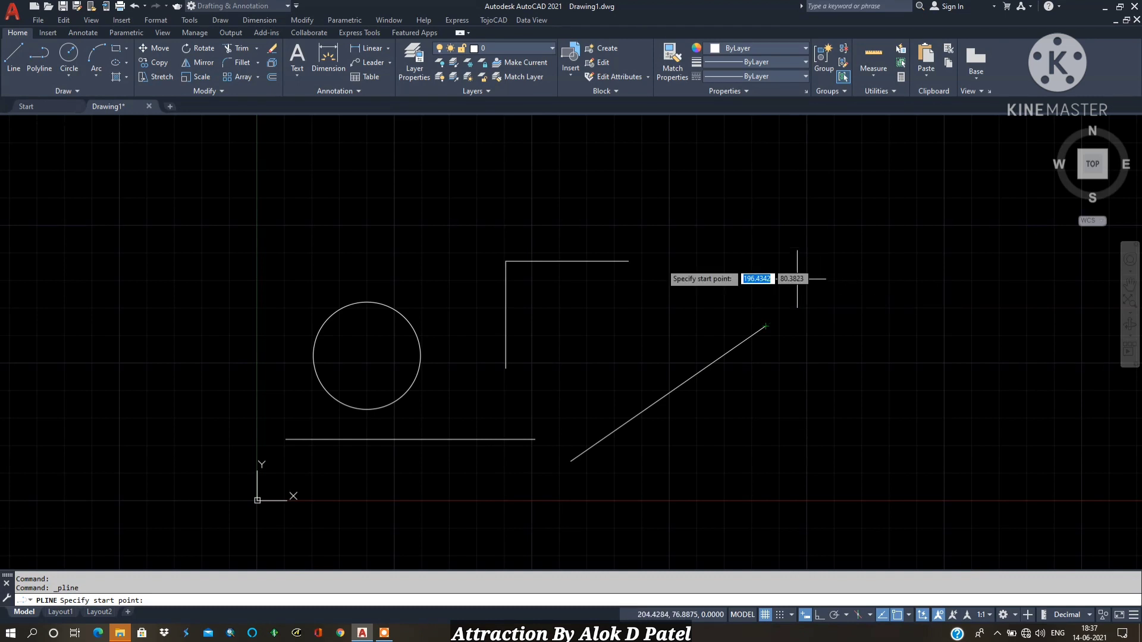
scroll(306, 374, up, 6)
scroll(595, 381, down, 2)
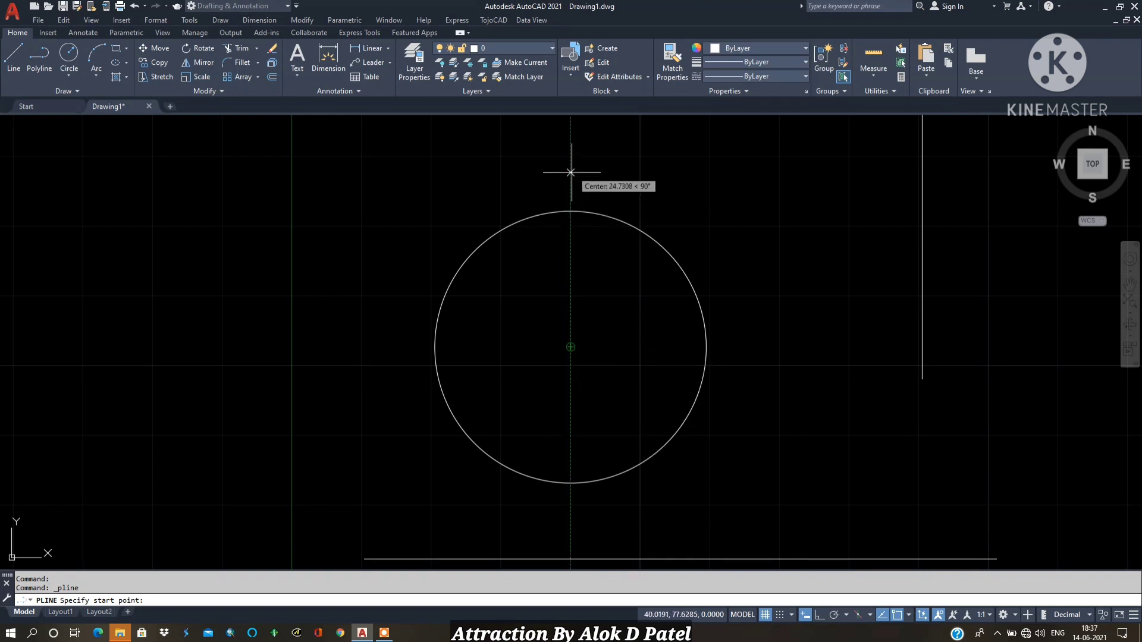
click(571, 150)
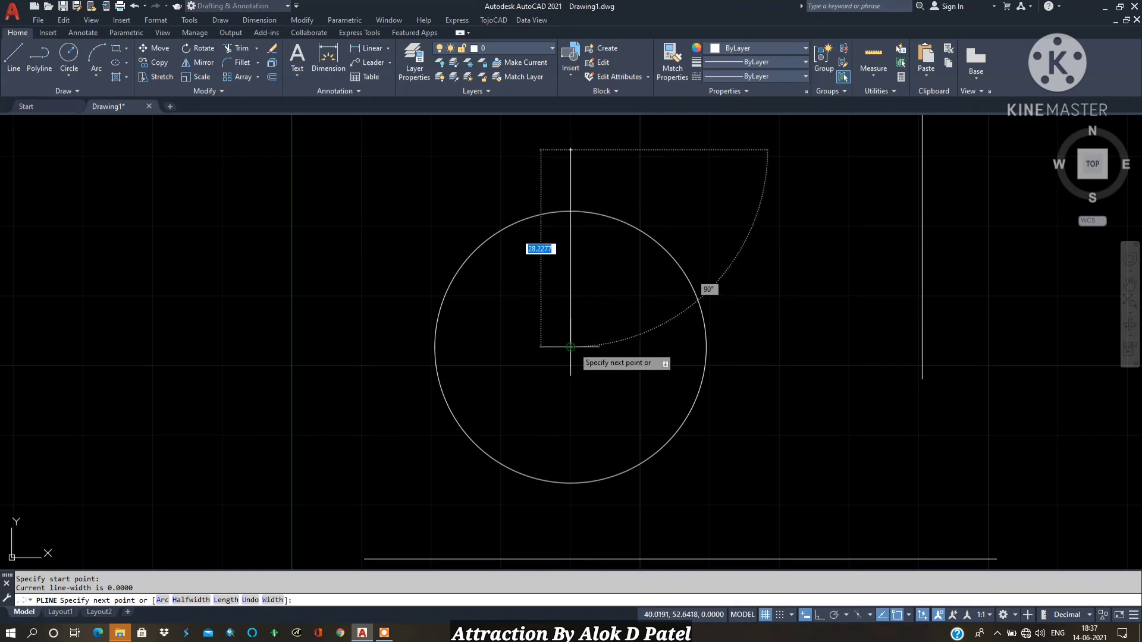
click(576, 522)
key(Return)
Step: Draw a horizontal polyline through the circle's centre using object snap tracking, extending beyond the circle on both sides
key(Return)
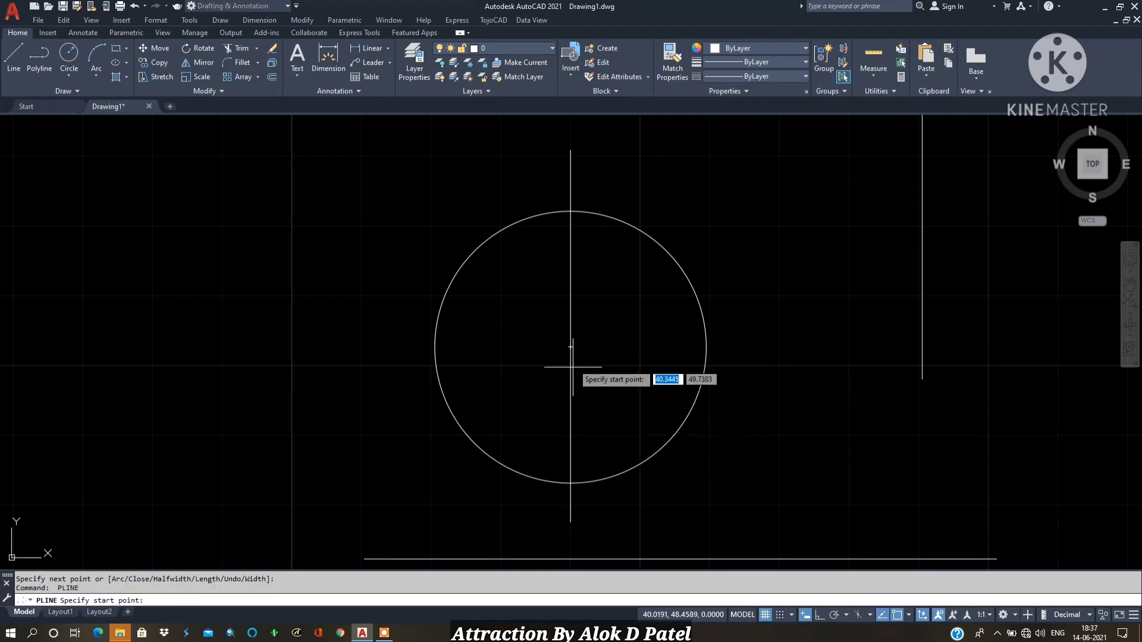
click(358, 345)
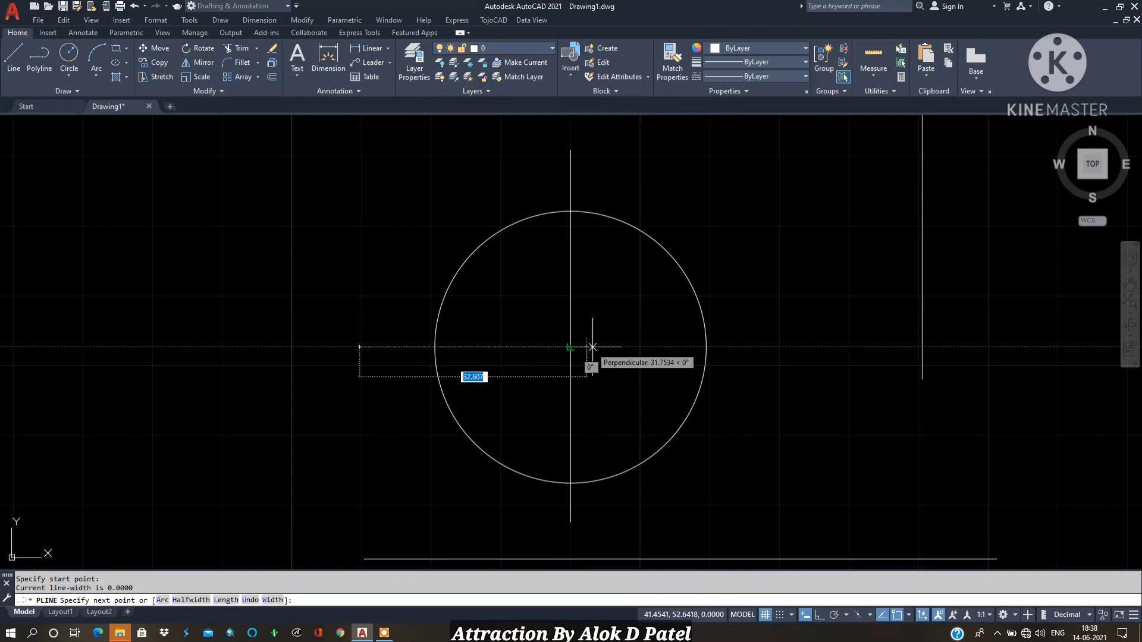
click(800, 346)
key(Return)
Step: Open the list of status bar customization options to examine which drafting tools can be shown
scroll(562, 316, down, 5)
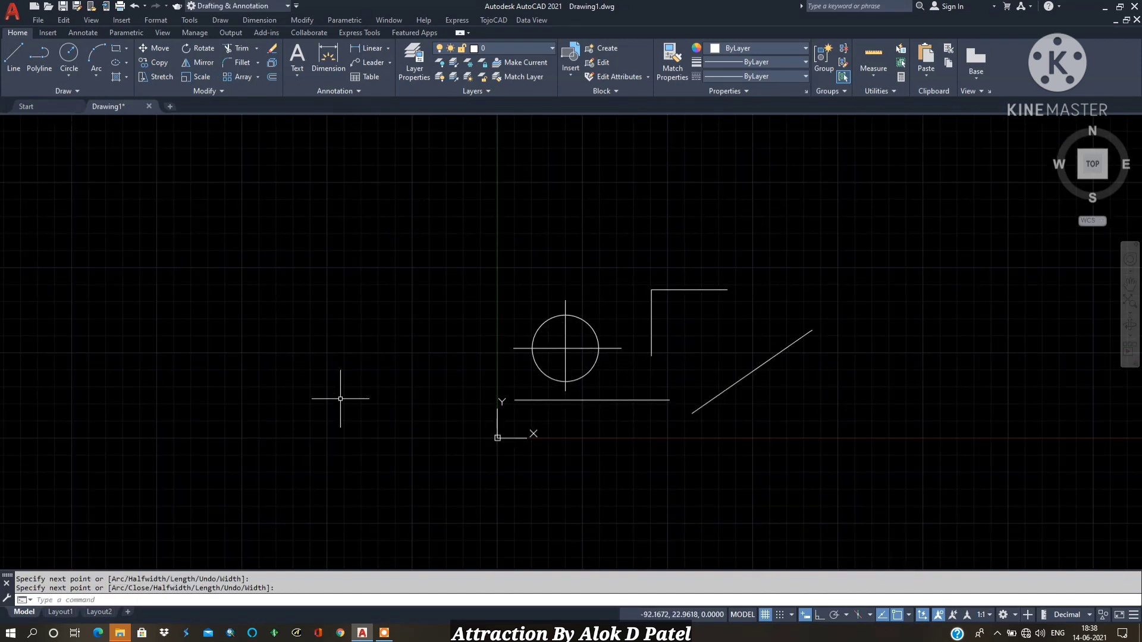
scroll(737, 331, down, 3)
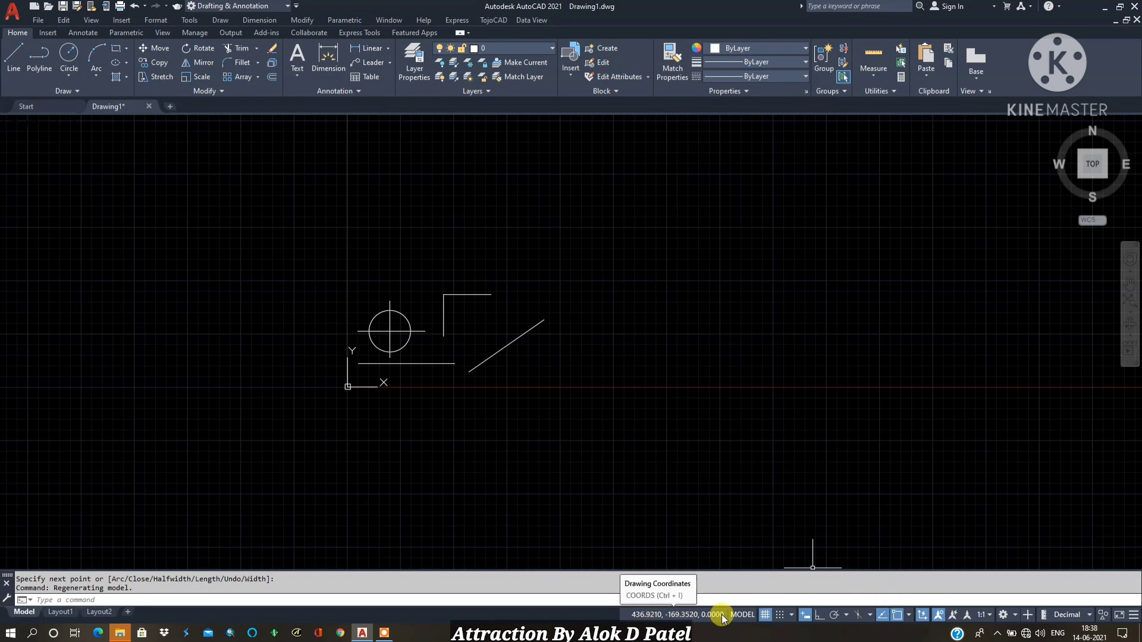
middle_drag(612, 267, 439, 400)
scroll(439, 400, up, 2)
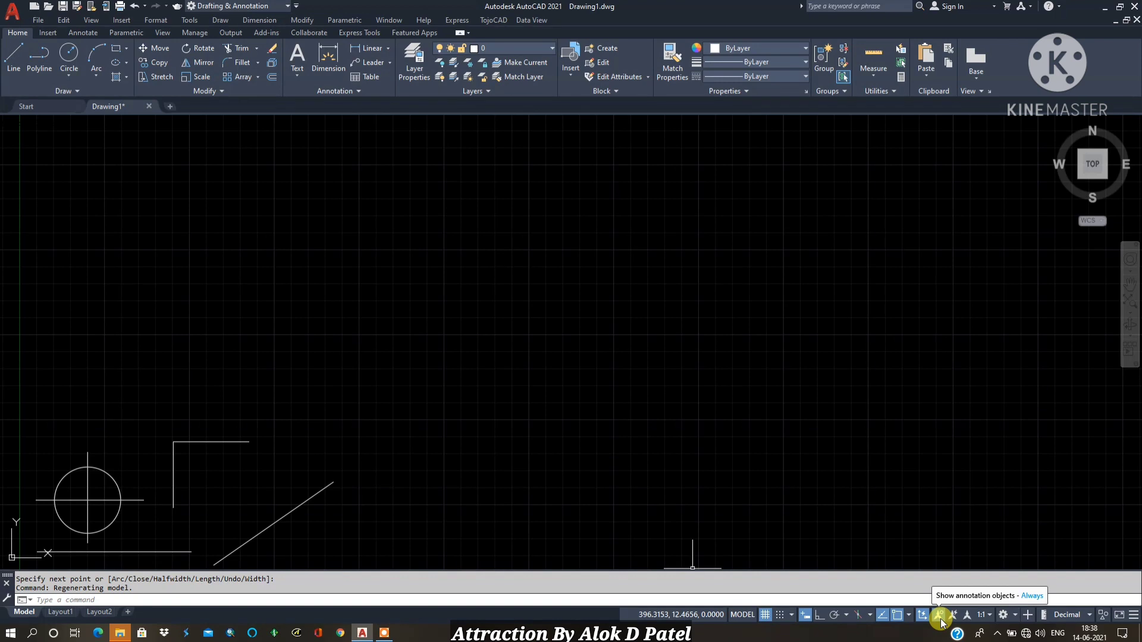
click(1133, 616)
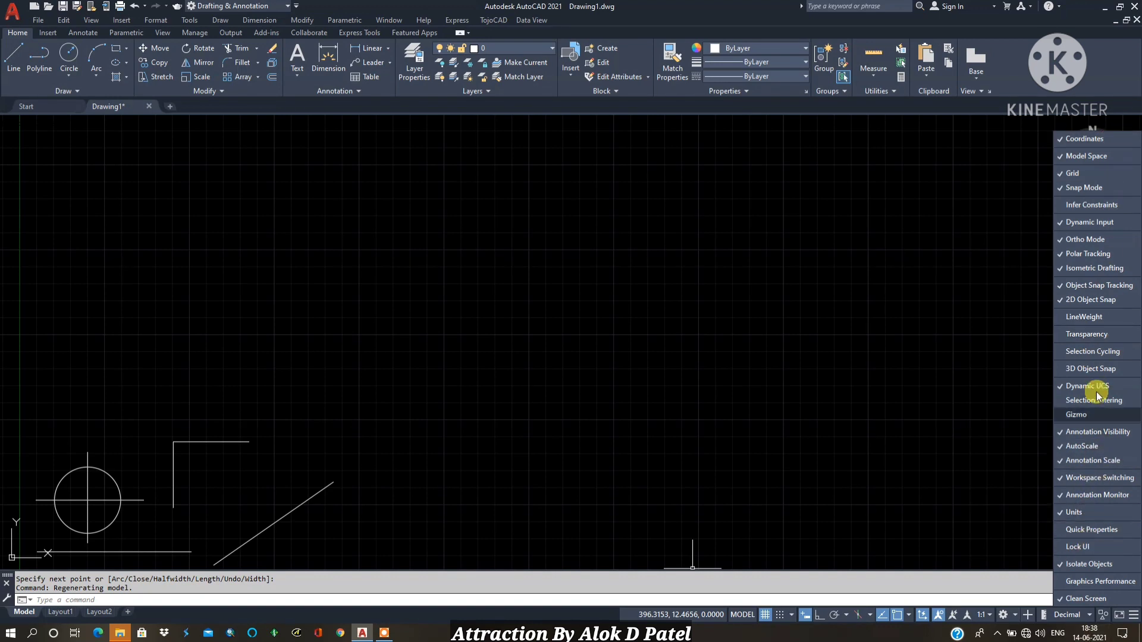
Step: Close the customization list and erase the circle and all the polylines from the drawing
click(833, 430)
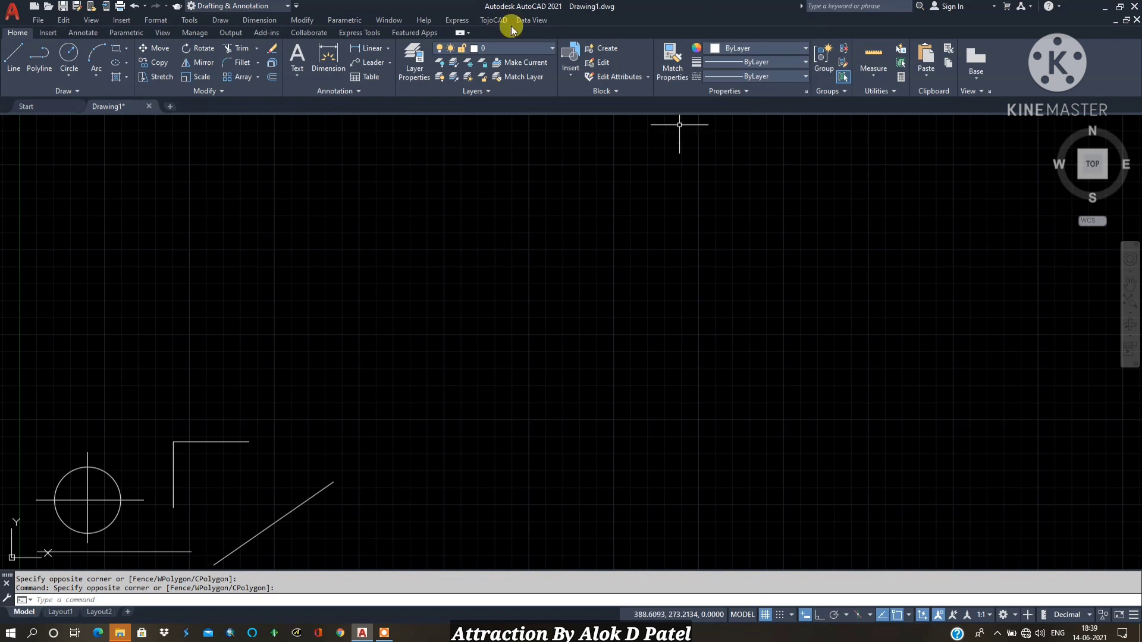
scroll(634, 339, down, 2)
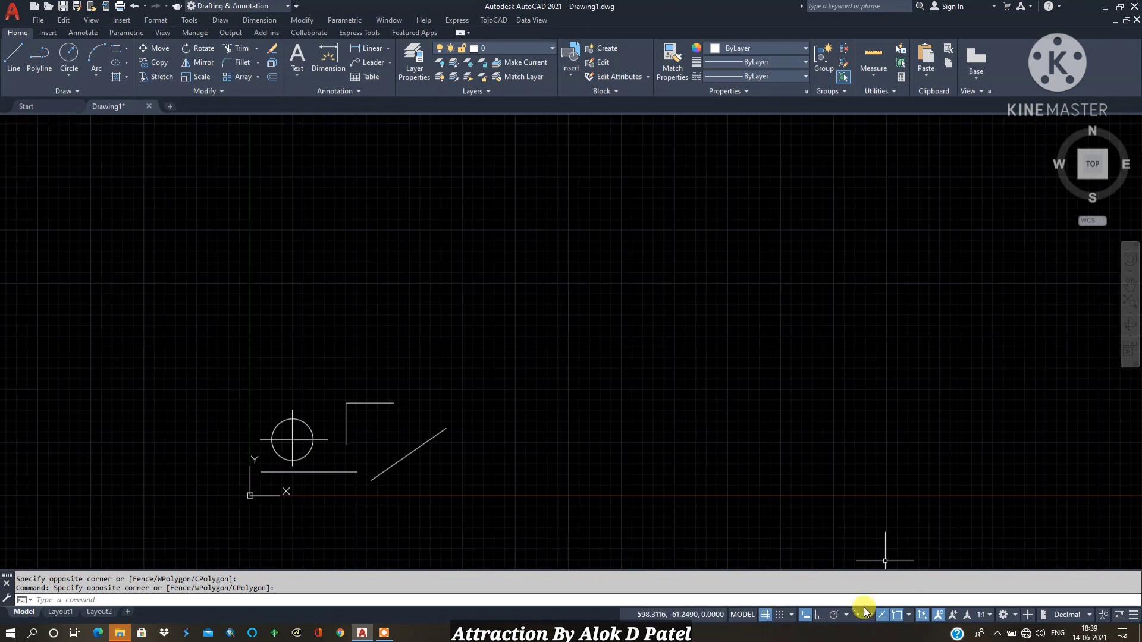
click(598, 410)
click(509, 322)
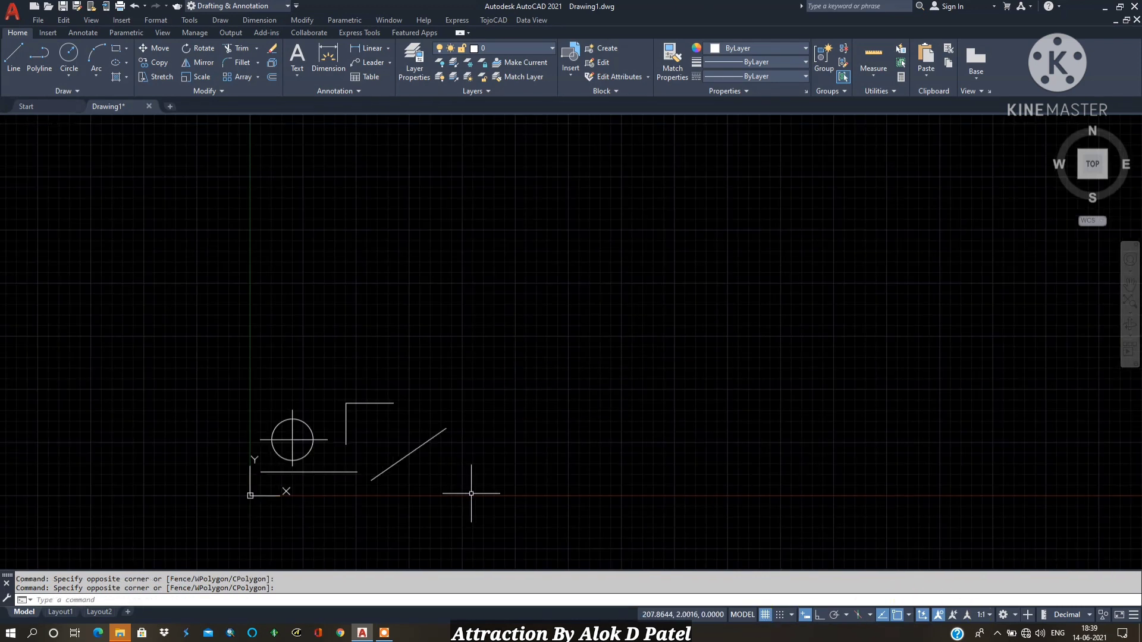
scroll(315, 467, up, 5)
click(872, 509)
click(110, 189)
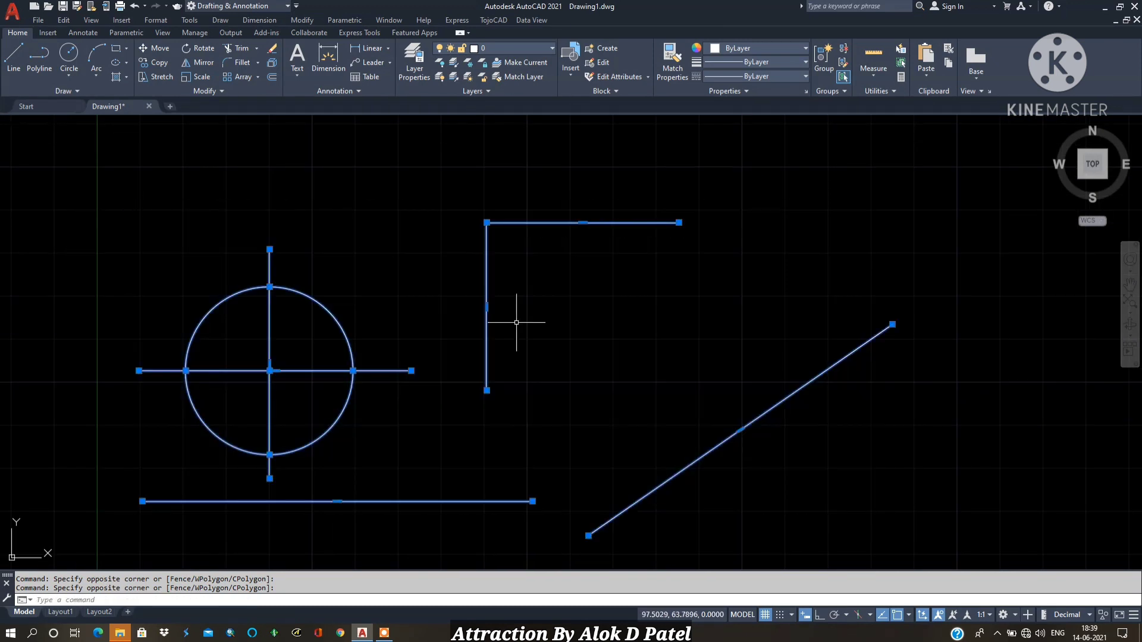
key(Delete)
scroll(530, 351, down, 3)
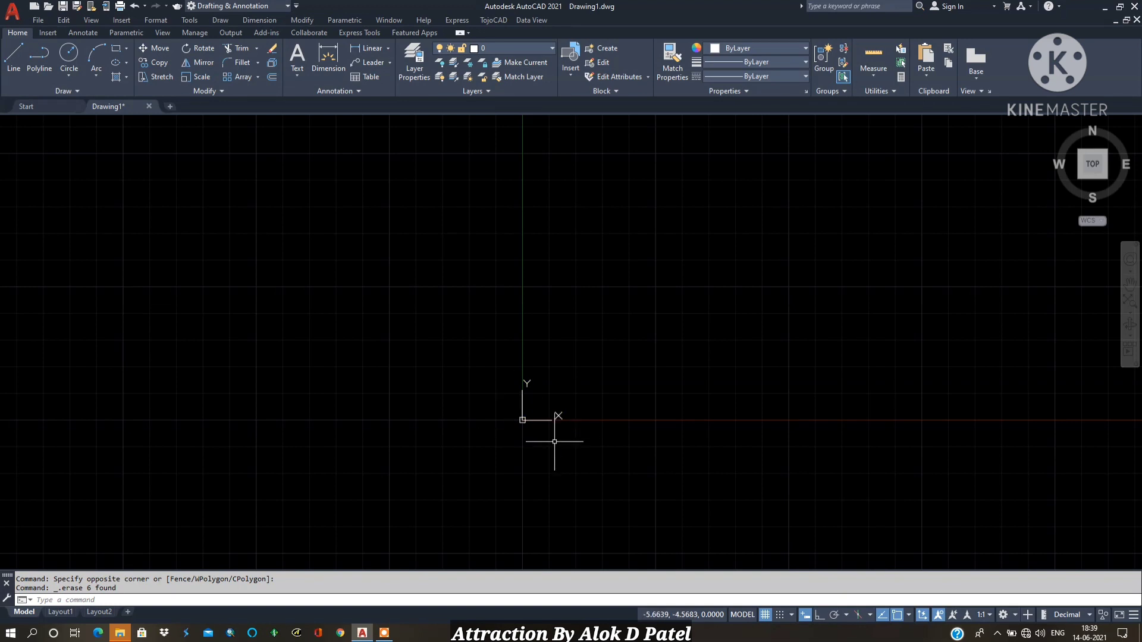
Step: Draw a circle by centre and radius above the origin, with its centre slightly right of the Y axis
scroll(555, 427, up, 4)
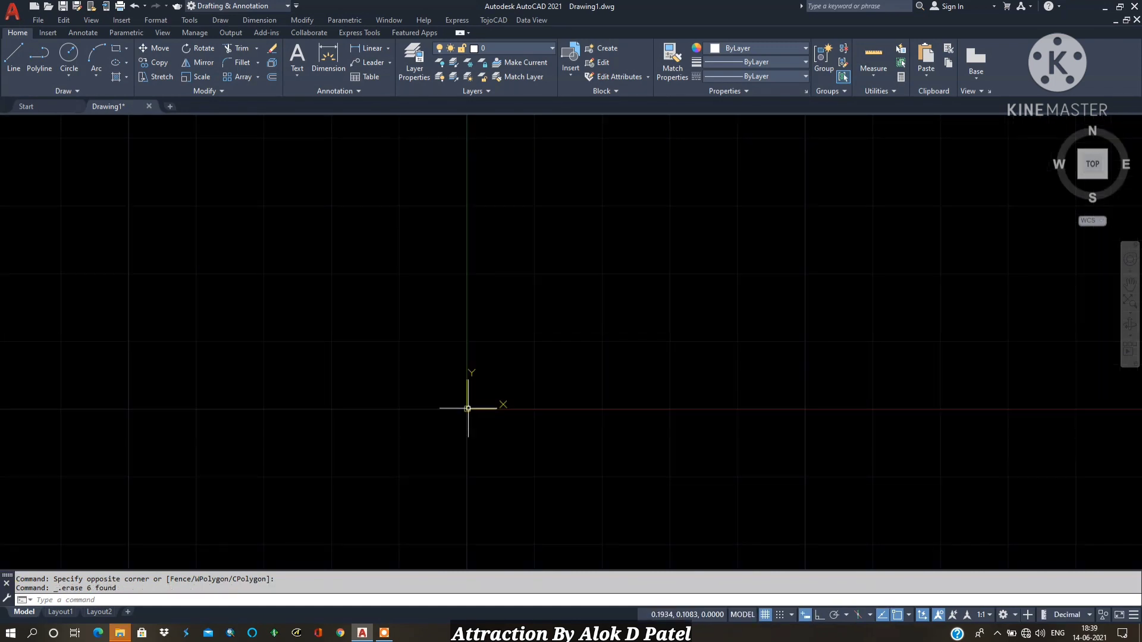
click(69, 54)
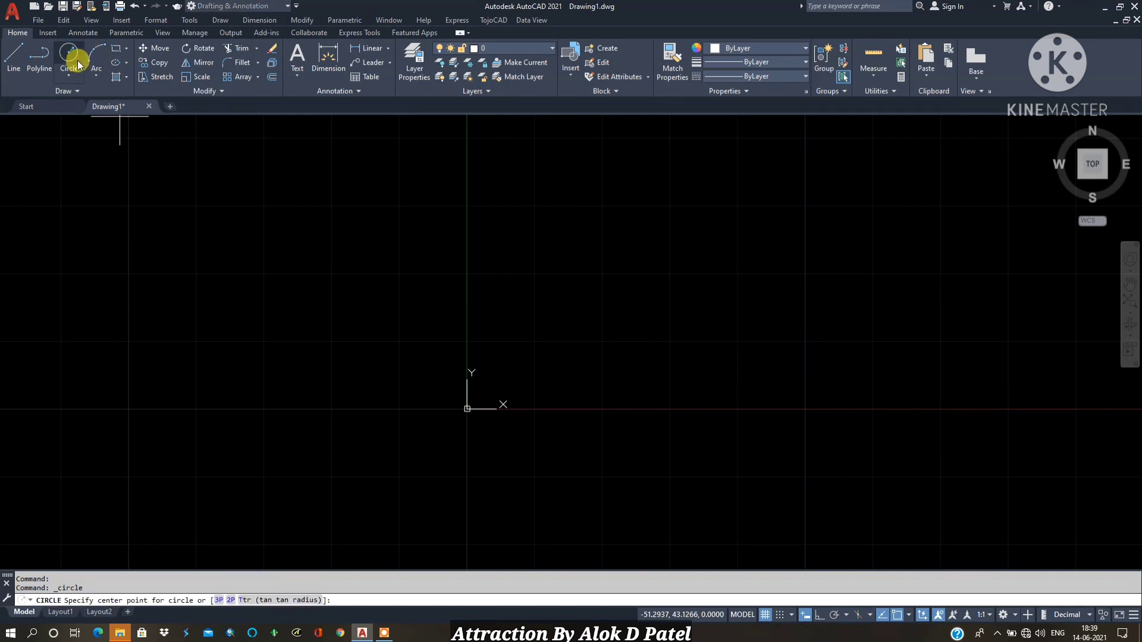
click(548, 226)
click(650, 302)
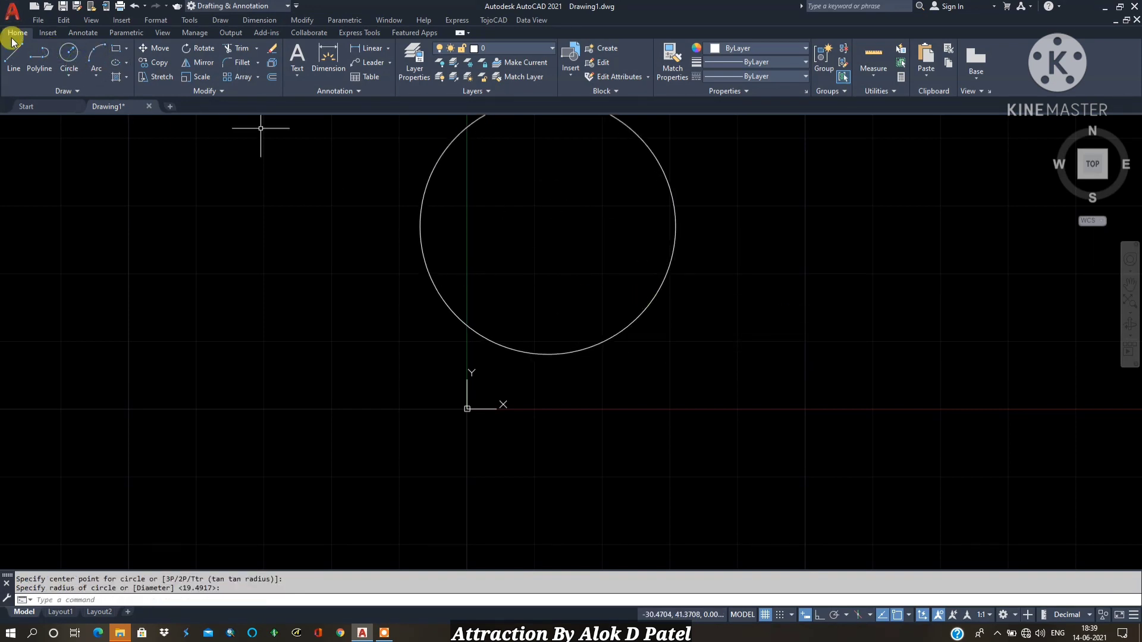
Step: Draw a roughly horizontal single-segment polyline through the circle's centre, extending beyond the circle on both sides
click(42, 57)
click(291, 227)
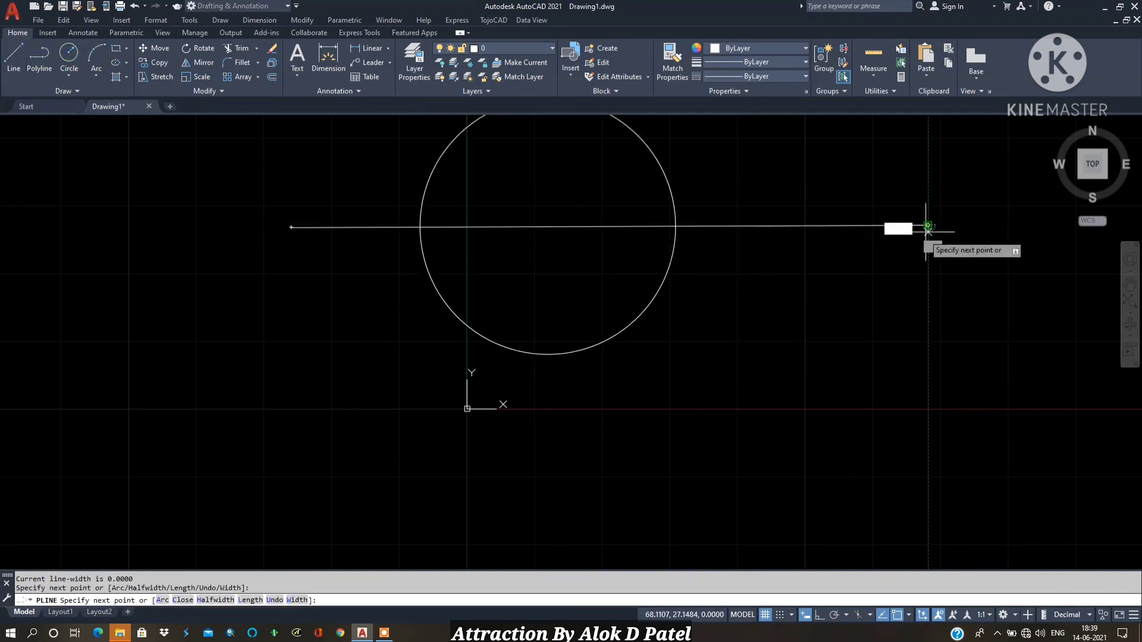
click(931, 229)
scroll(650, 471, down, 4)
key(Return)
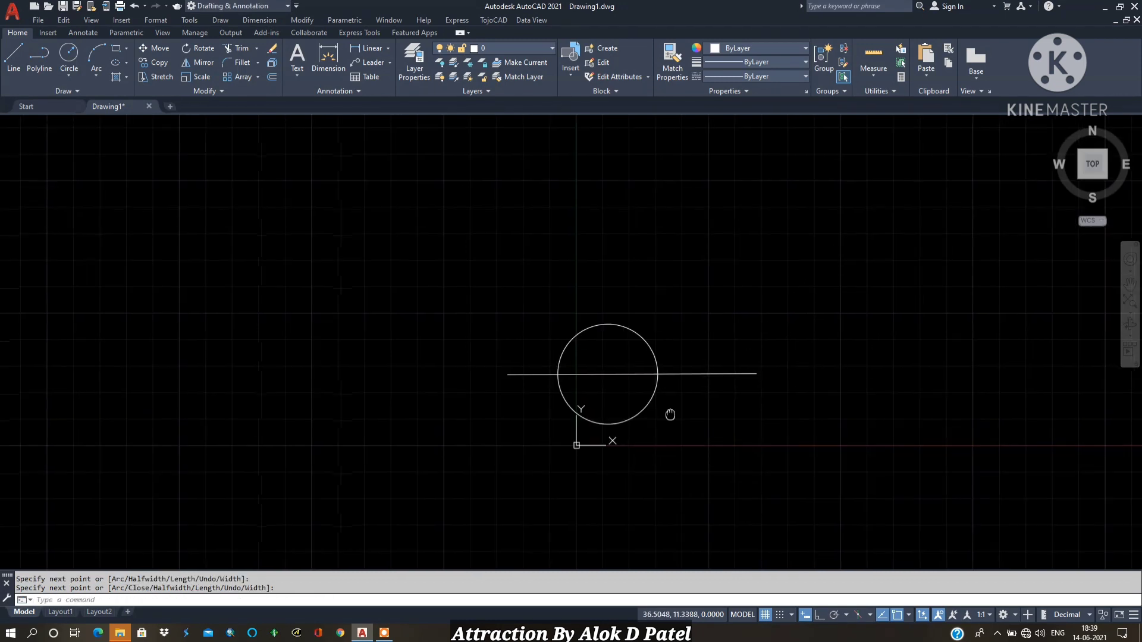
Step: Draw a roughly vertical single-segment polyline through the circle's centre, extending beyond the circle above and below
middle_drag(668, 408, 581, 359)
key(Return)
click(525, 235)
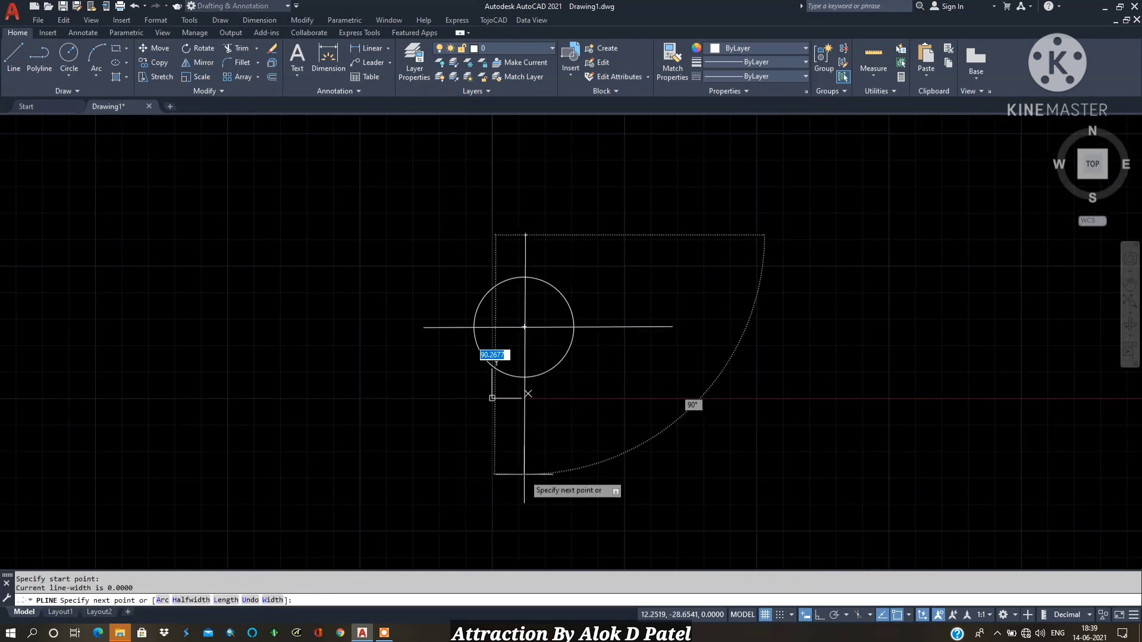
key(Return)
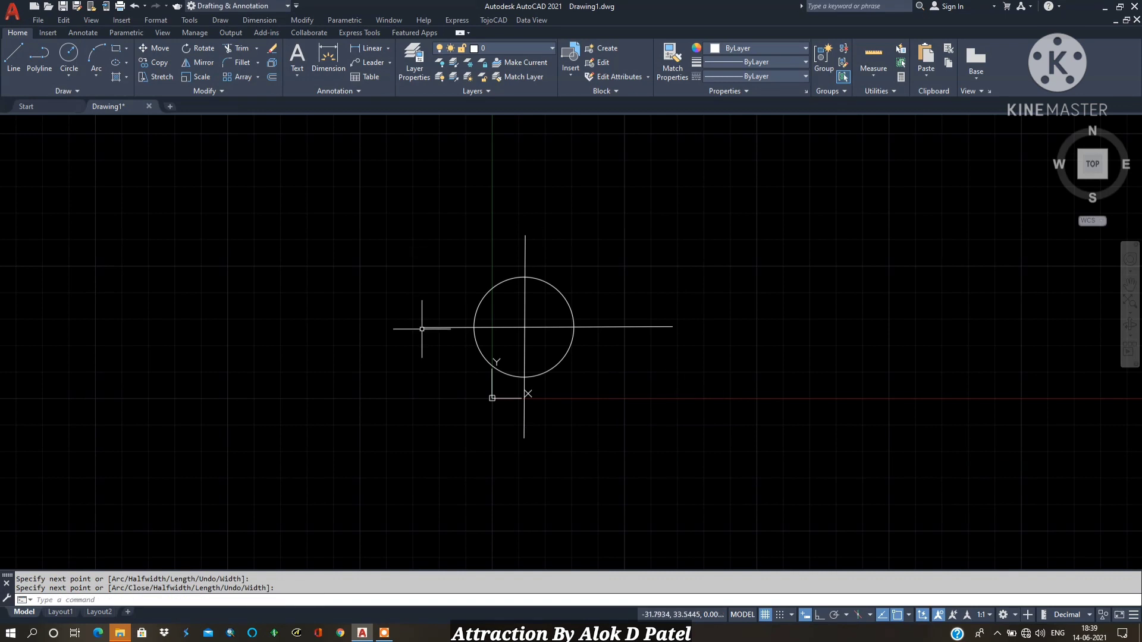
Step: Examine how the UCS icon at the origin behaves at different zoom levels and view positions around the circle
scroll(534, 346, up, 4)
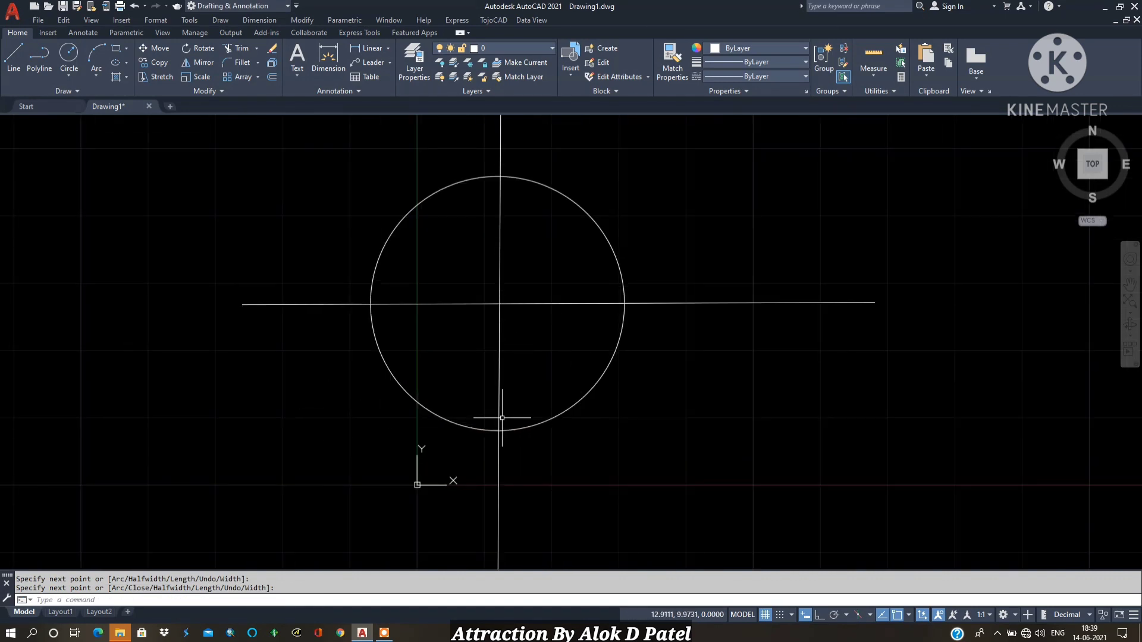
scroll(499, 416, up, 6)
scroll(470, 331, down, 8)
middle_drag(390, 430, 862, 259)
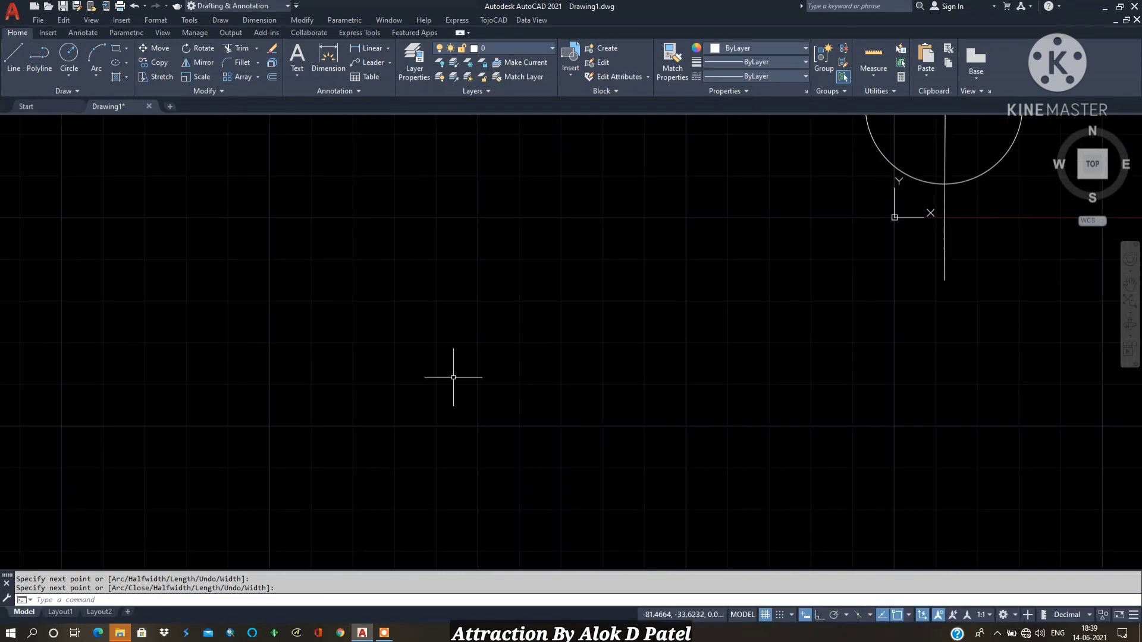
scroll(448, 404, down, 8)
middle_drag(331, 454, 530, 372)
middle_drag(316, 431, 655, 346)
scroll(458, 387, down, 3)
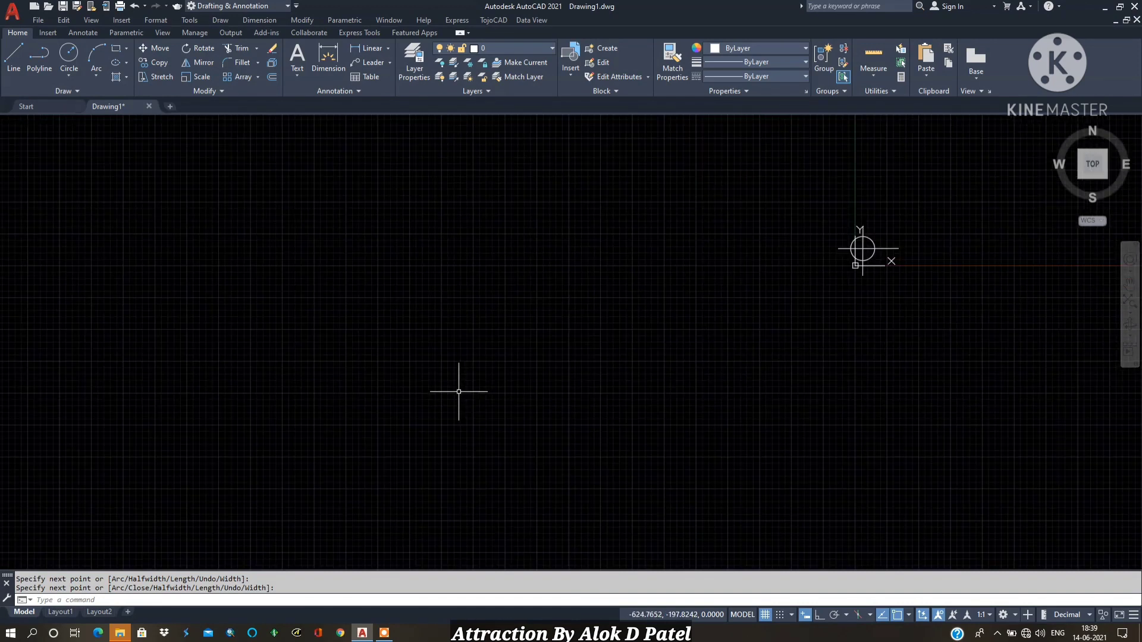
scroll(875, 257, up, 6)
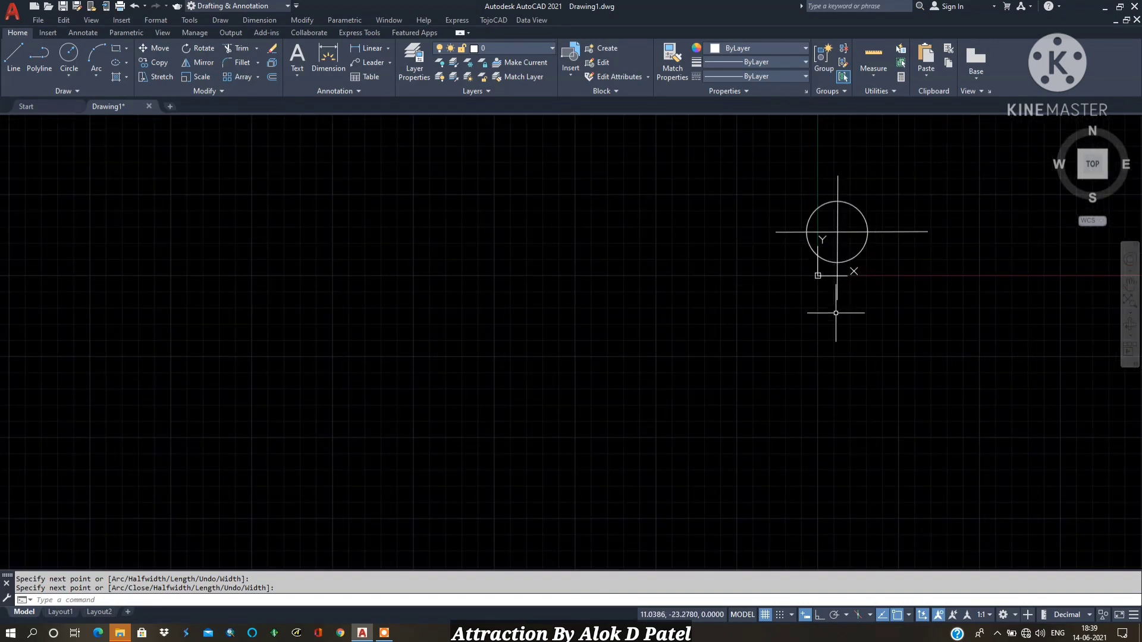
scroll(838, 318, down, 2)
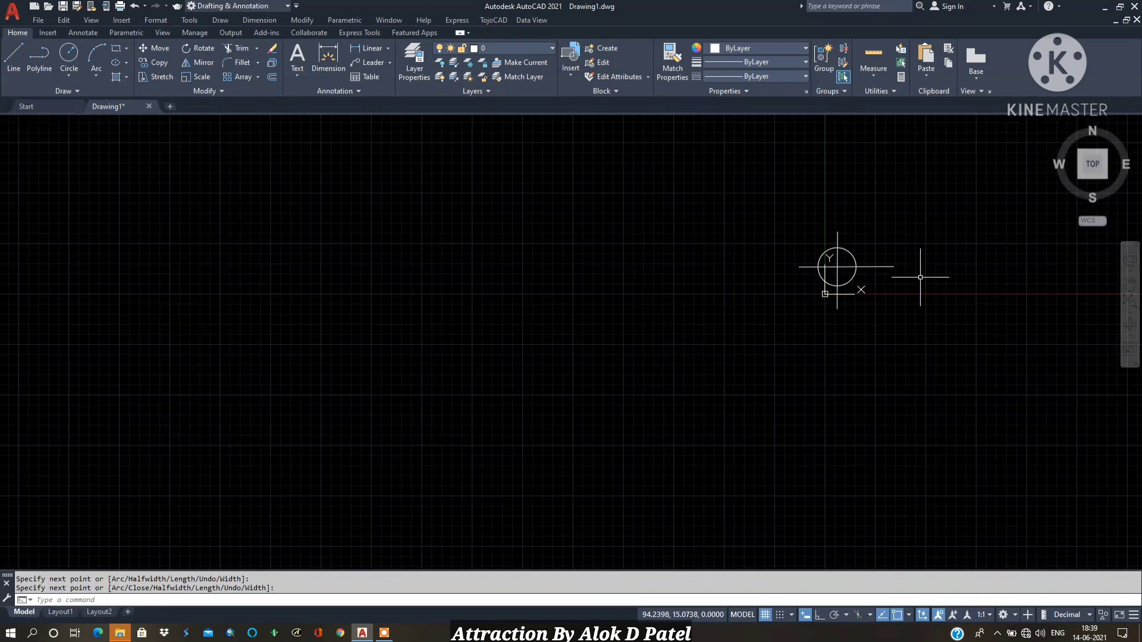
scroll(877, 270, up, 4)
middle_drag(855, 278, 731, 336)
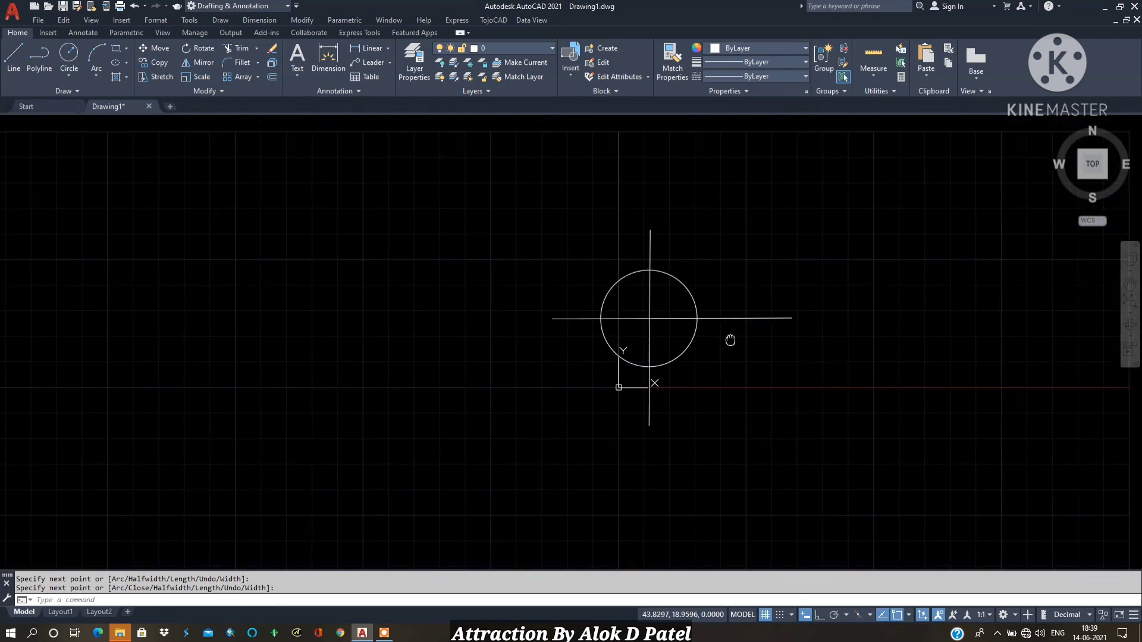
scroll(645, 372, up, 4)
mouse_move(635, 330)
middle_down()
mouse_move(638, 313)
mouse_move(579, 397)
middle_up()
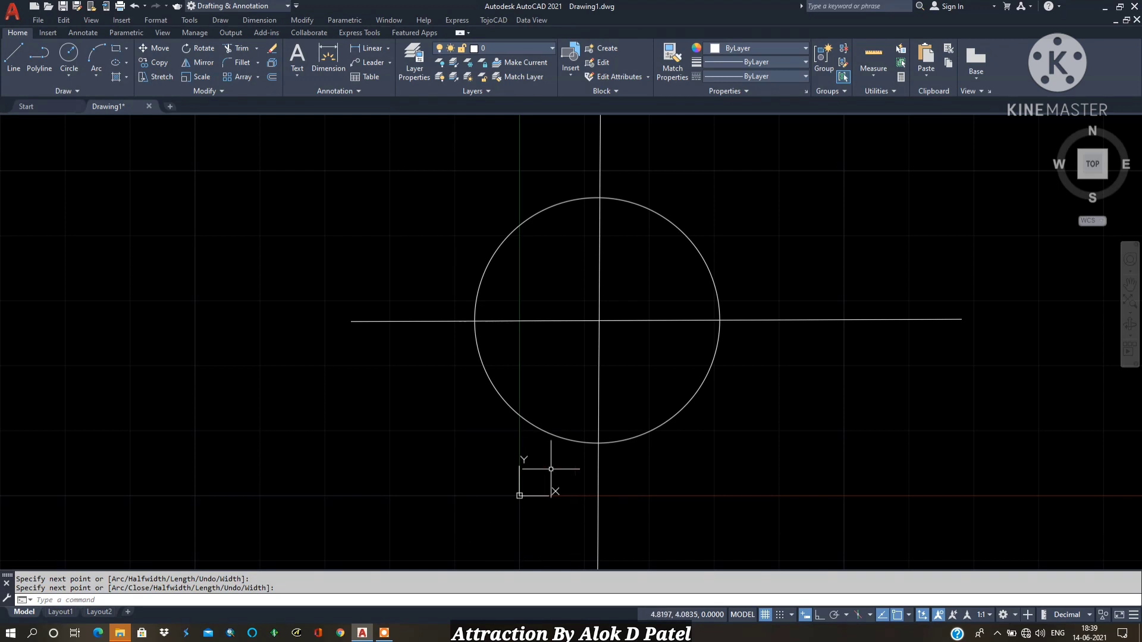
scroll(556, 285, down, 5)
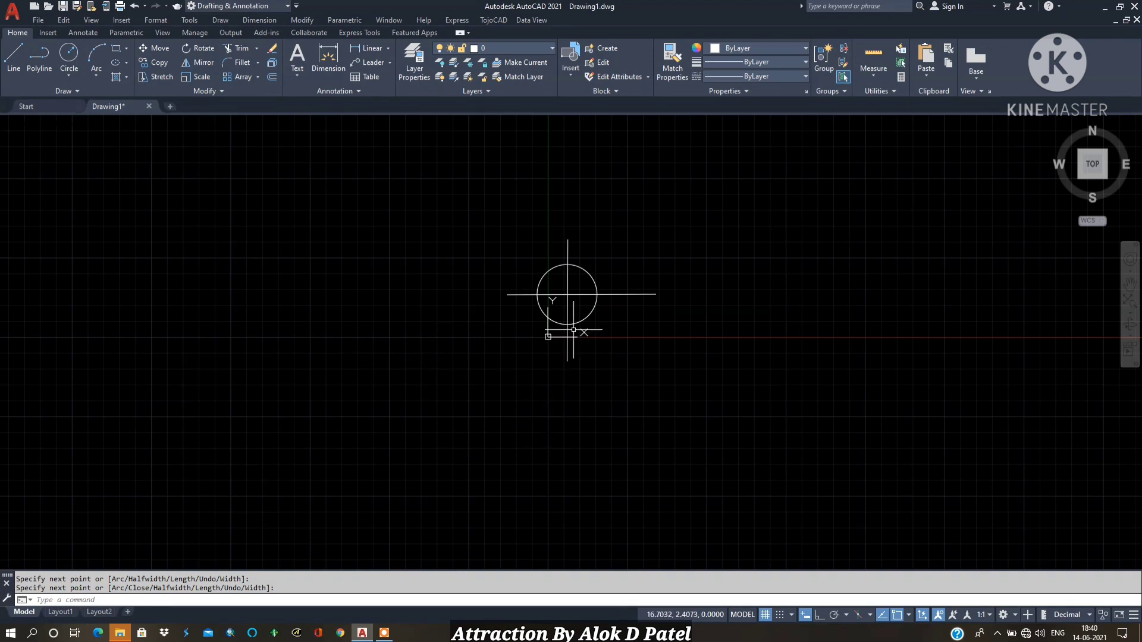
scroll(562, 327, up, 3)
scroll(631, 344, down, 3)
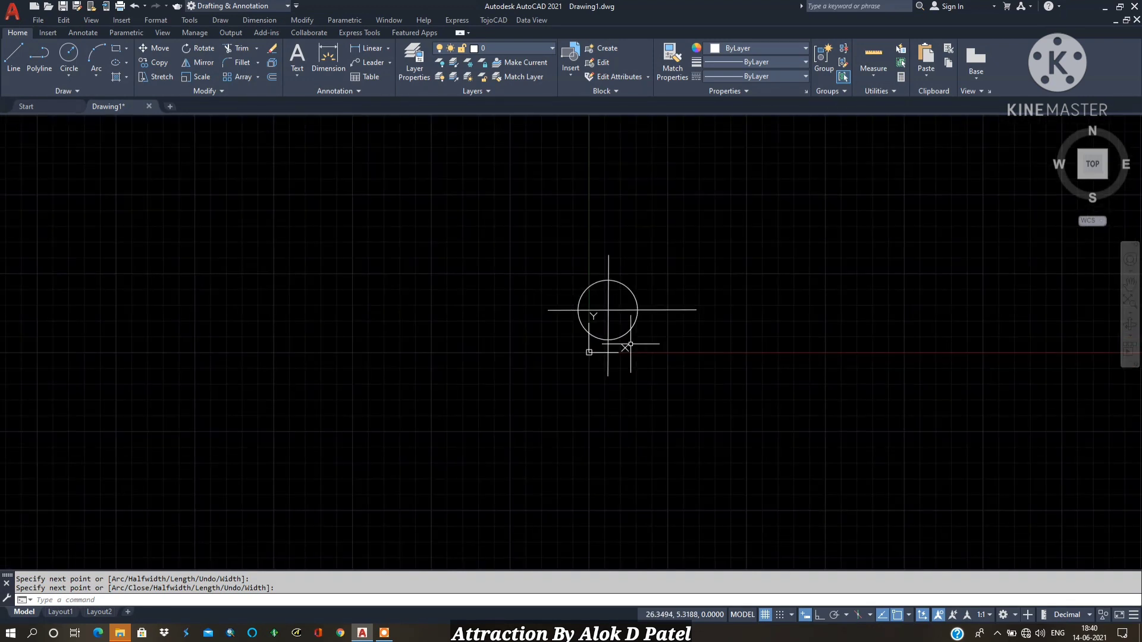
Step: Turn off the Show UCS Icon at Origin setting
scroll(604, 339, up, 10)
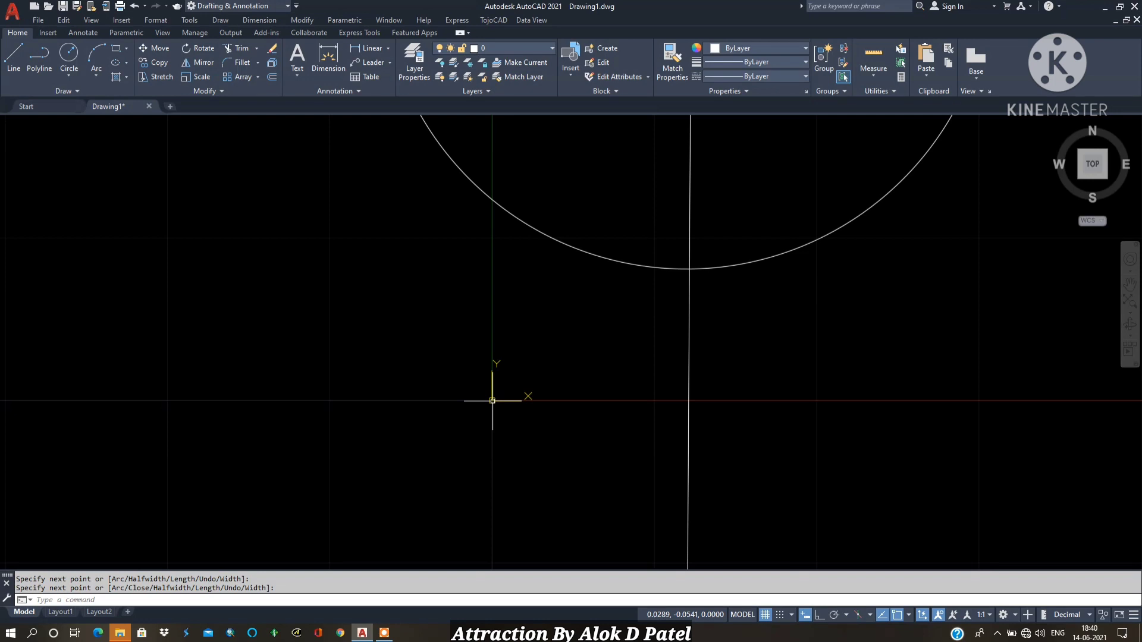
right_click(492, 401)
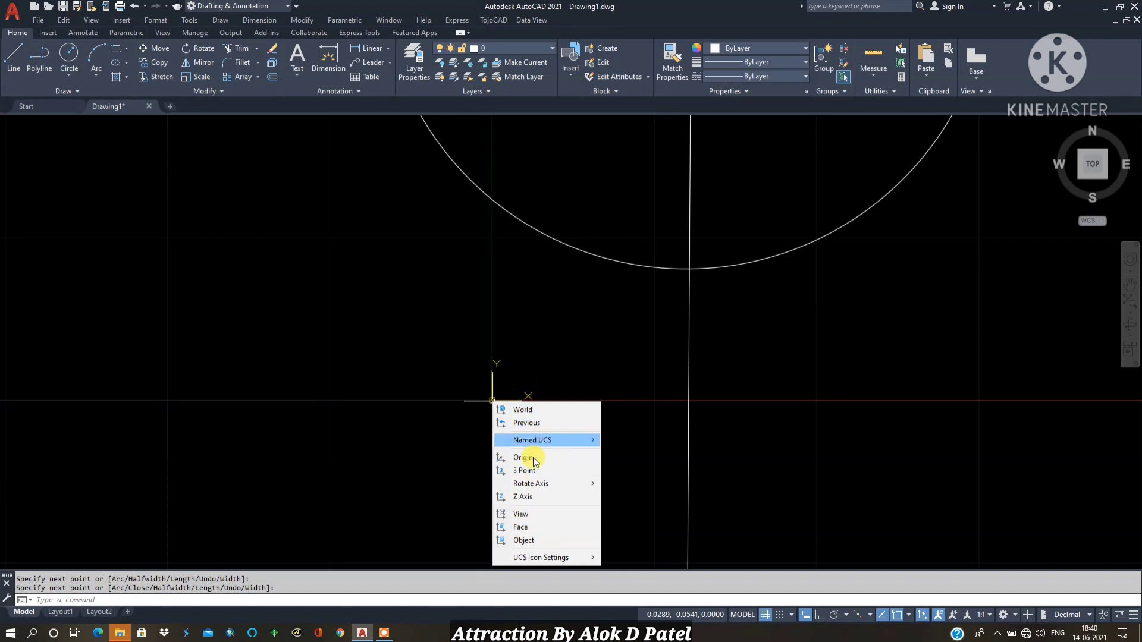
mouse_move(523, 559)
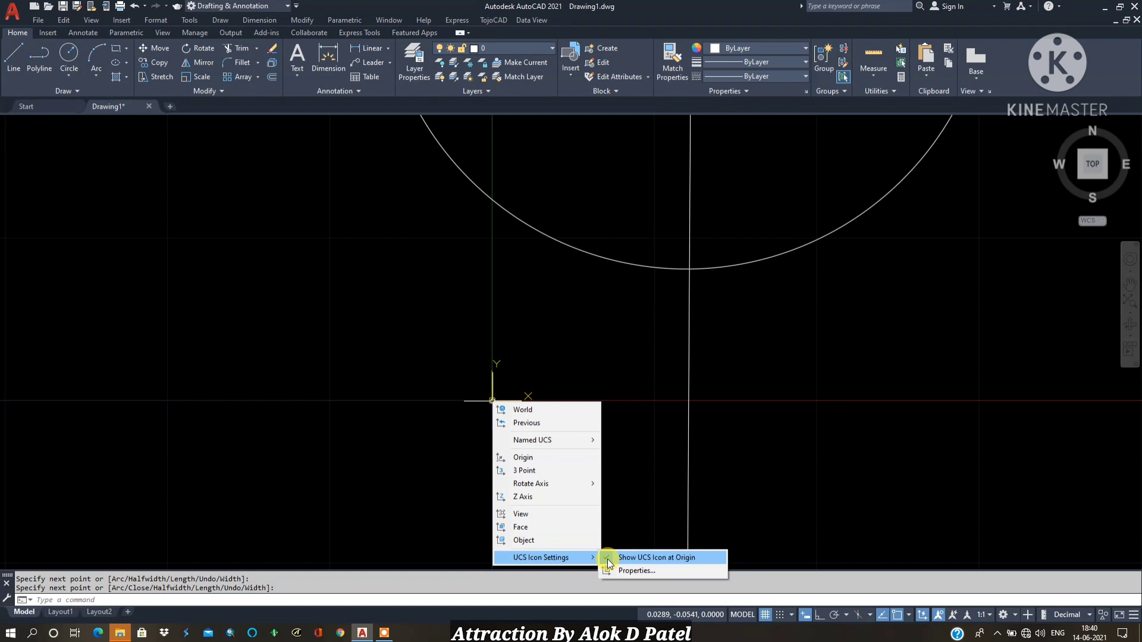
click(627, 557)
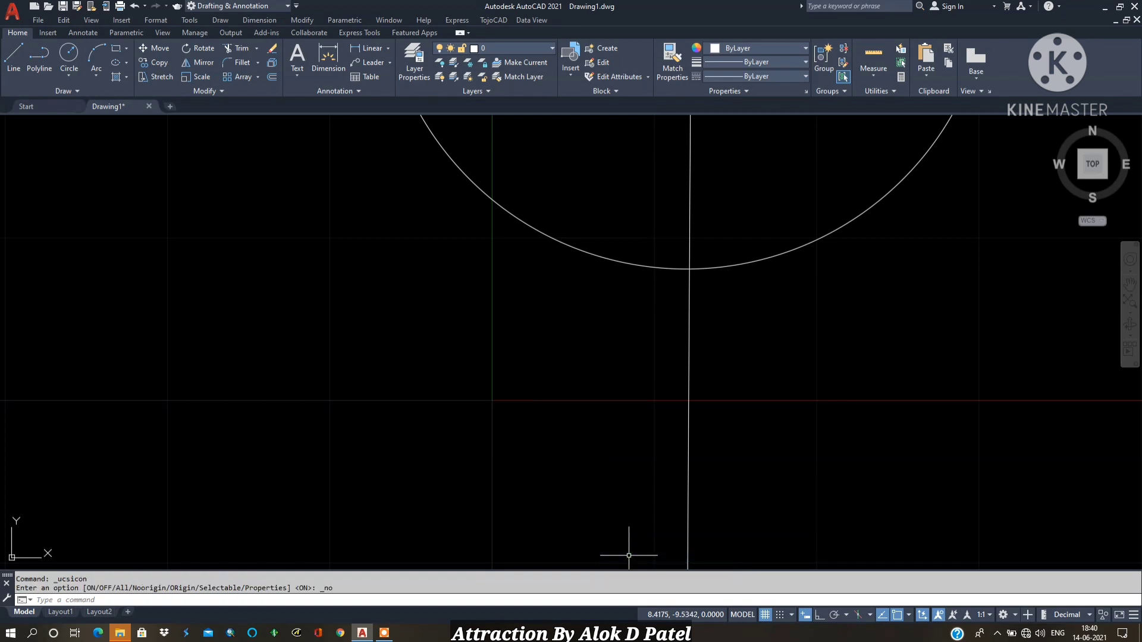
Step: Open the UCS icon settings again to check the Show UCS Icon at Origin option, and close them
right_click(11, 557)
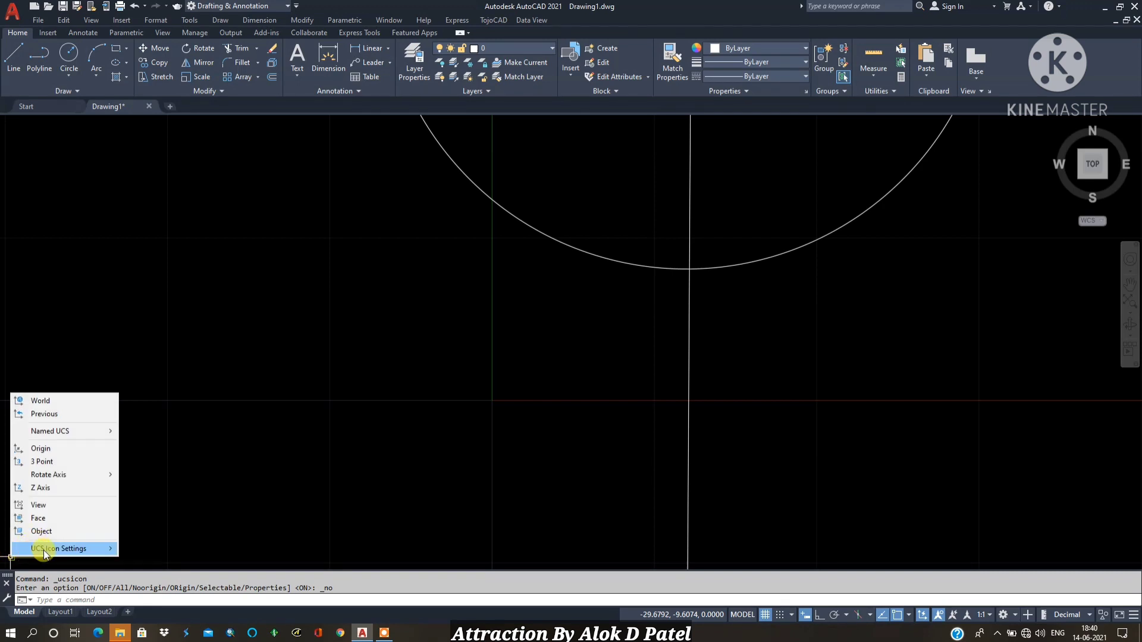
mouse_move(44, 551)
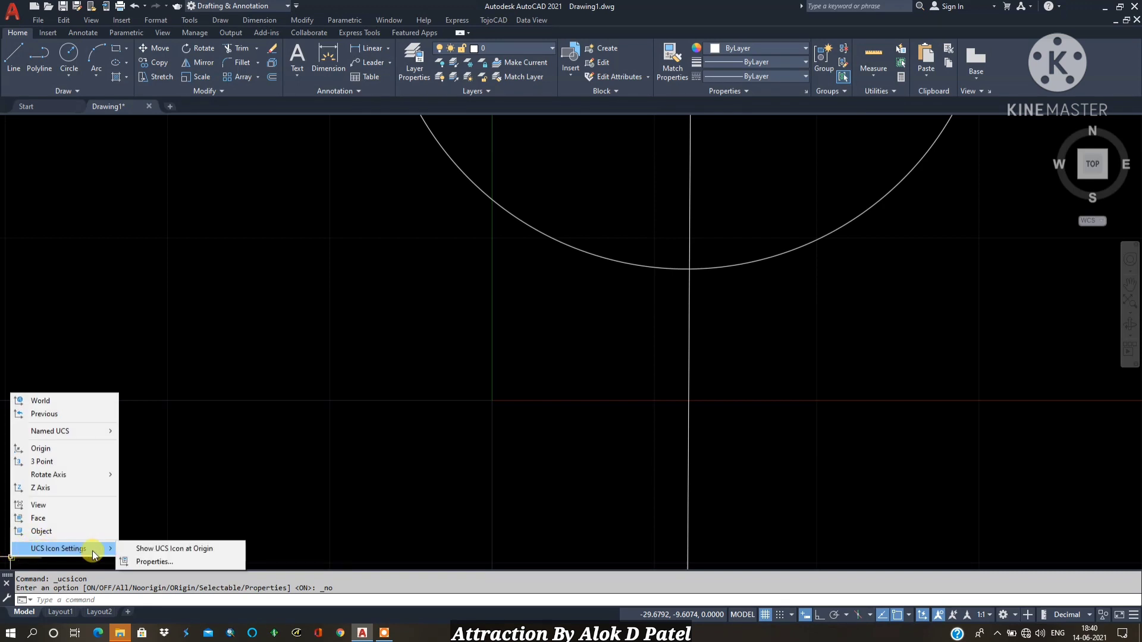
click(129, 548)
click(230, 311)
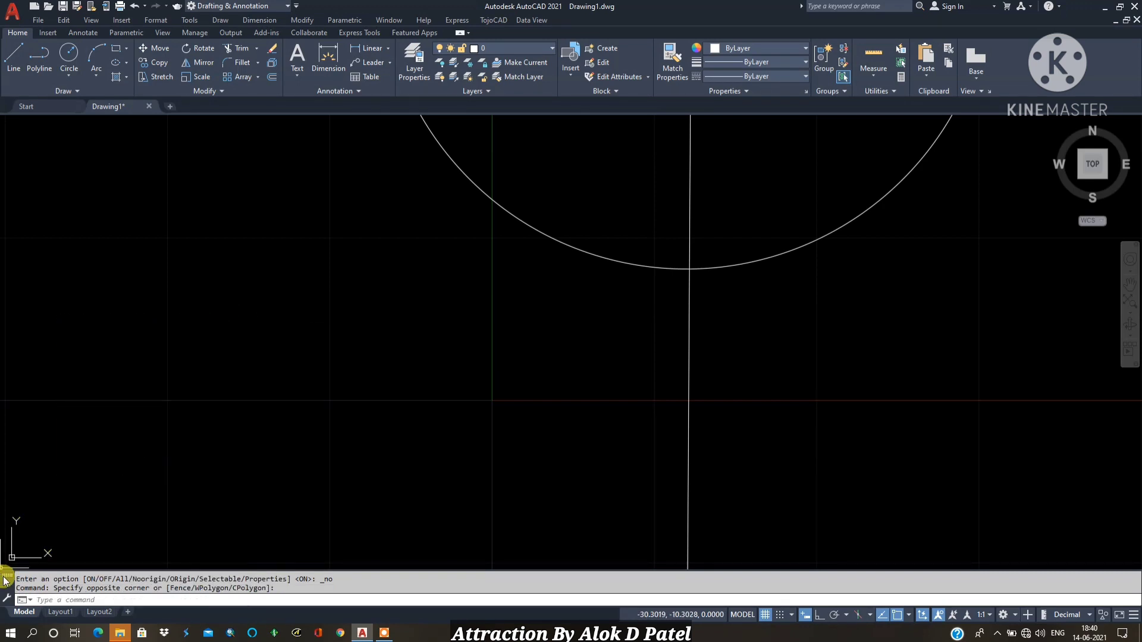
Step: Examine where the UCS icon sits with its origin display off while viewing areas far from the circle and back
scroll(518, 310, down, 3)
scroll(577, 349, down, 8)
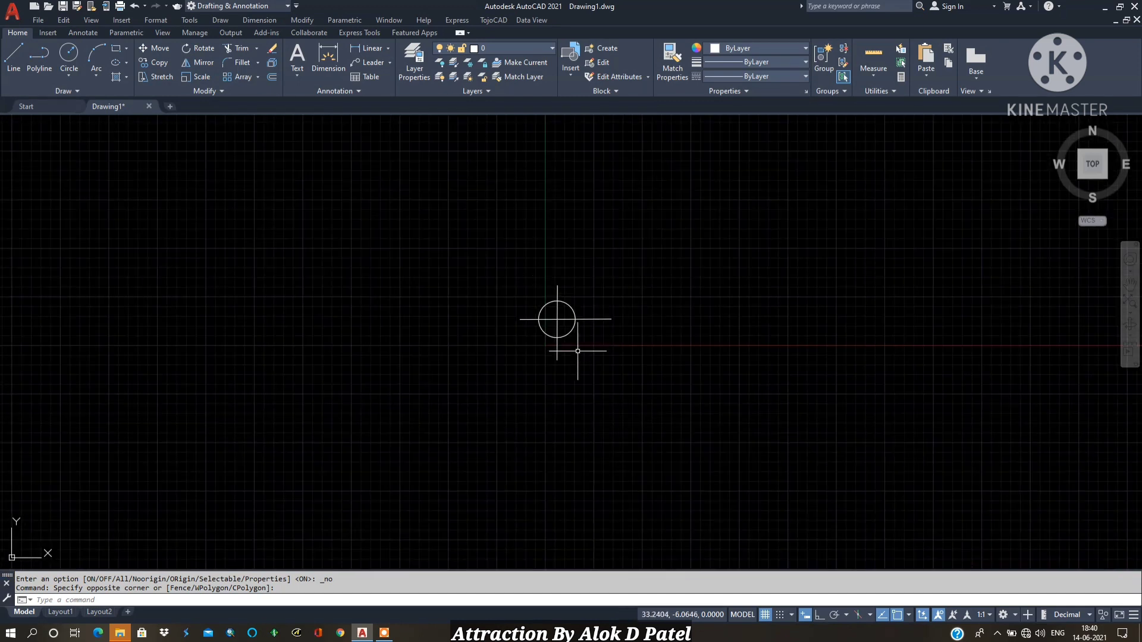
scroll(602, 350, up, 4)
scroll(602, 350, up, 3)
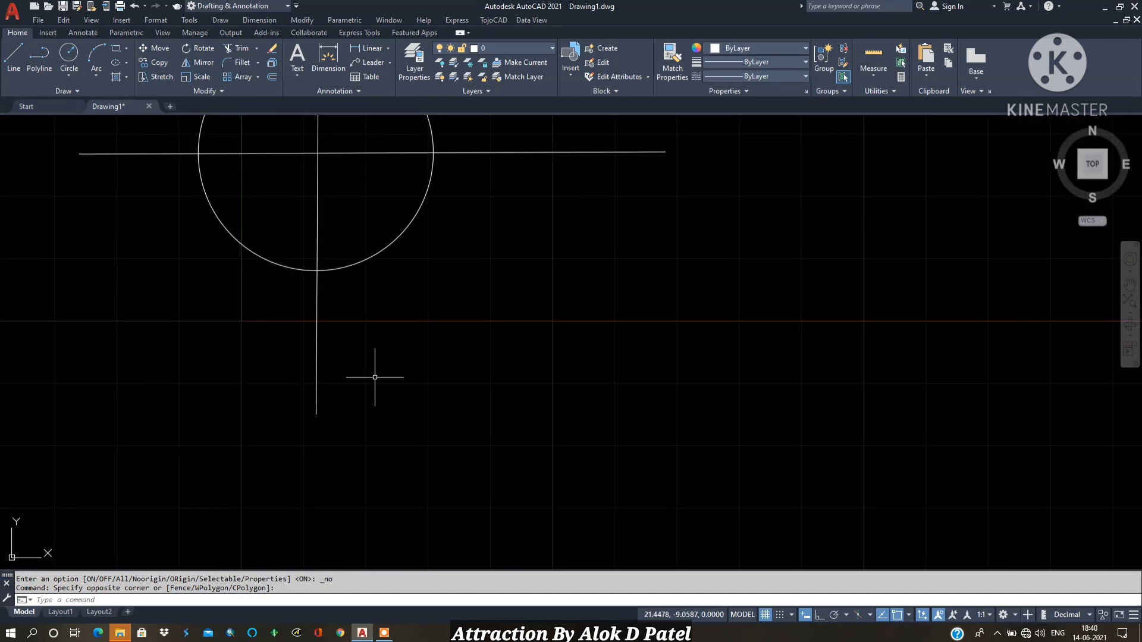
middle_drag(377, 377, 742, 285)
scroll(428, 433, up, 5)
scroll(492, 369, down, 5)
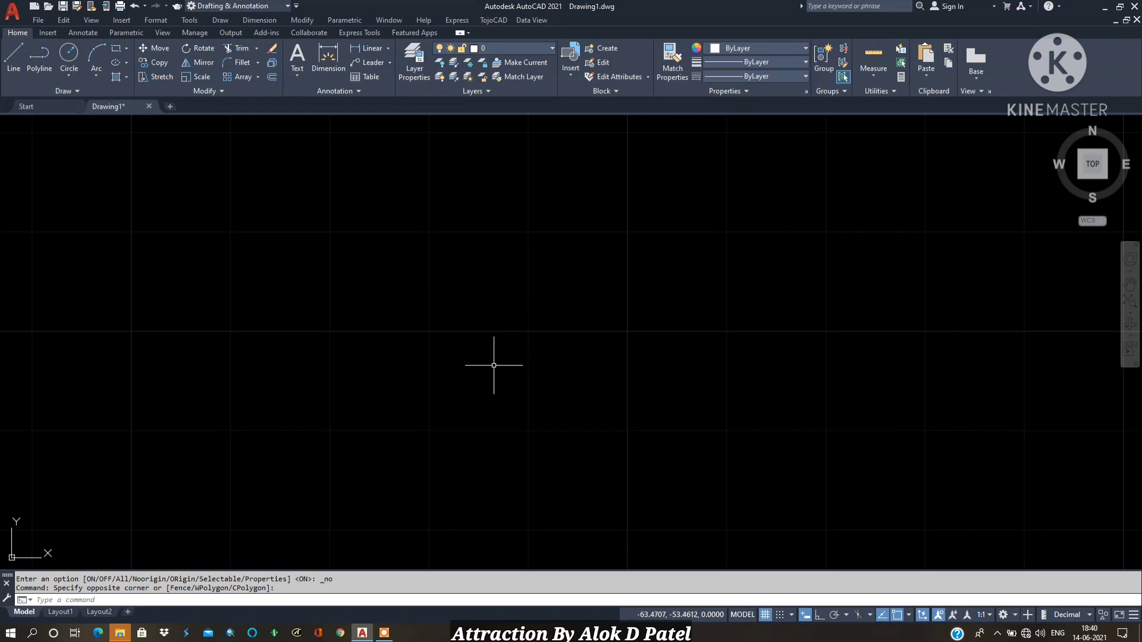
middle_drag(461, 400, 632, 311)
mouse_move(184, 477)
middle_down()
mouse_move(408, 336)
mouse_move(828, 189)
middle_up()
scroll(828, 188, up, 5)
middle_drag(351, 420, 815, 258)
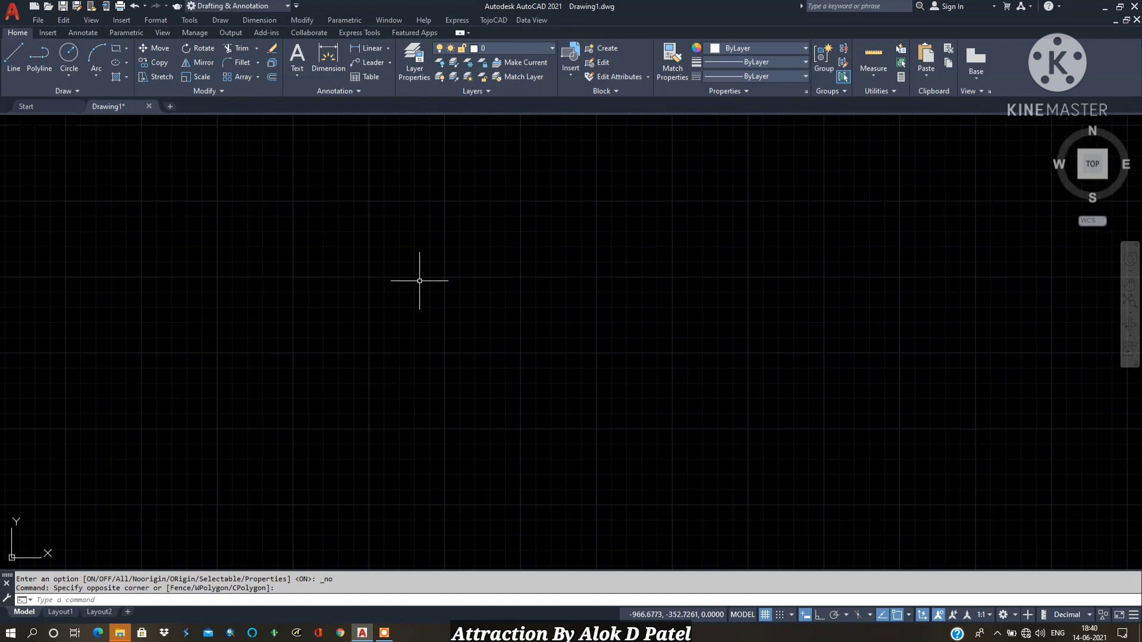
scroll(445, 302, down, 2)
mouse_move(433, 339)
middle_down()
mouse_move(469, 308)
mouse_move(428, 344)
middle_up()
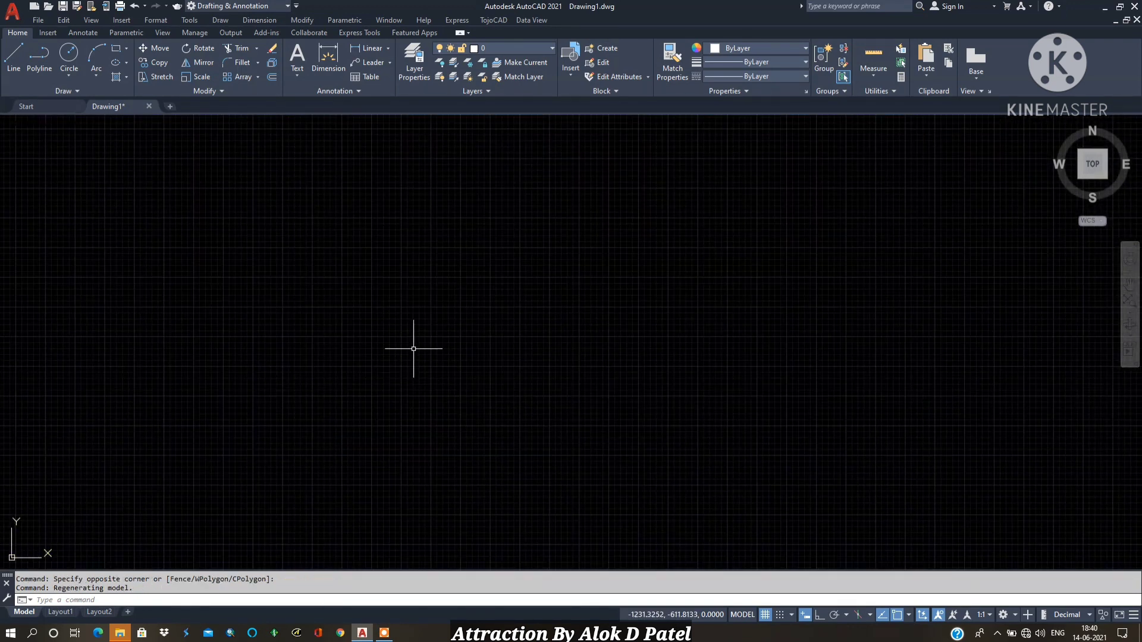
scroll(412, 381, down, 5)
scroll(504, 334, up, 5)
scroll(354, 348, up, 2)
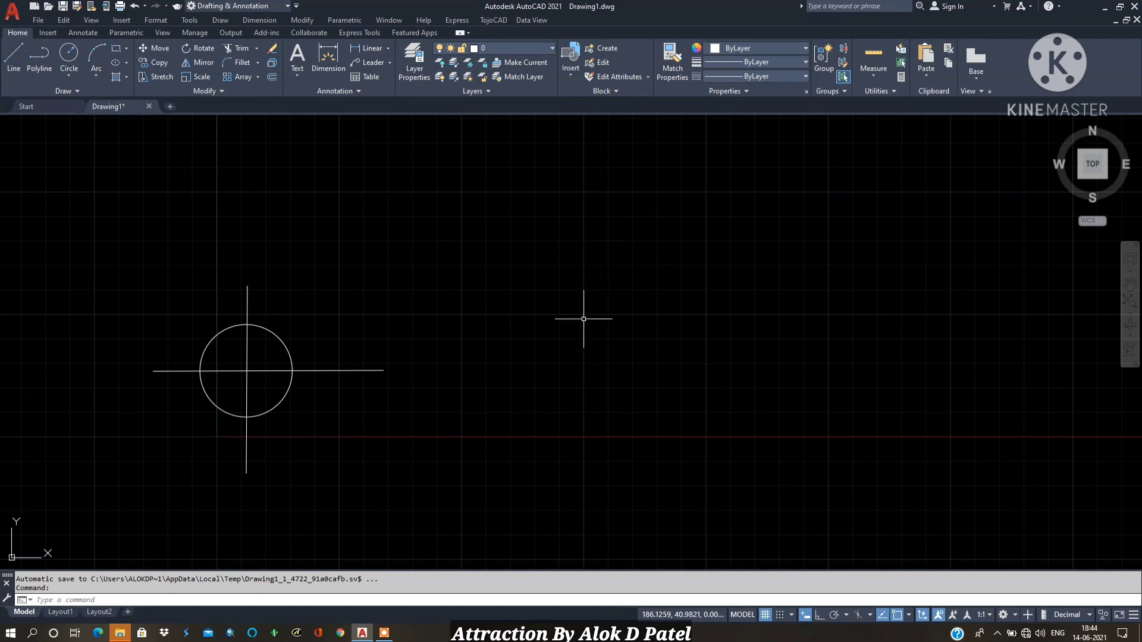
middle_drag(223, 374, 430, 332)
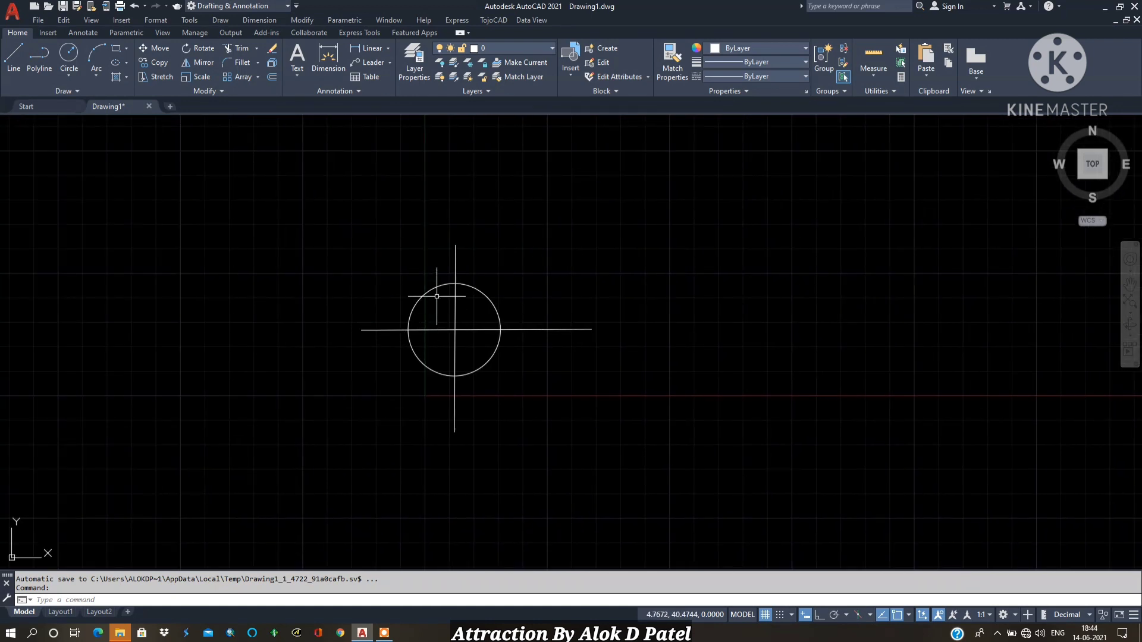
Step: Test the pickbox inside the circle and on the horizontal line beside it, then clear the selection
scroll(455, 330, up, 4)
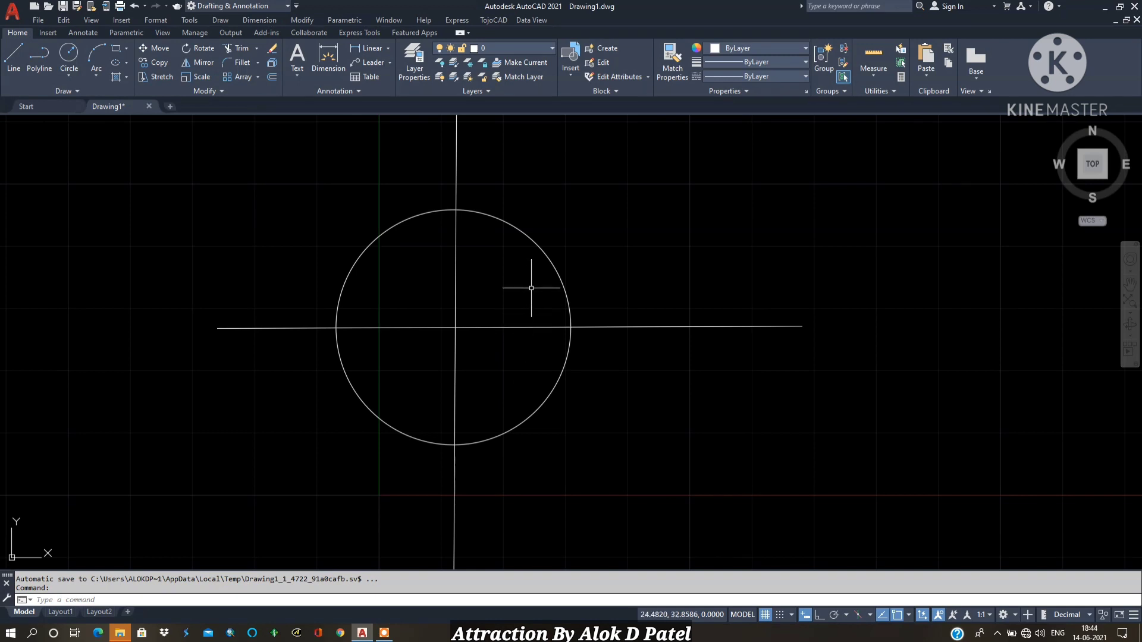
click(479, 234)
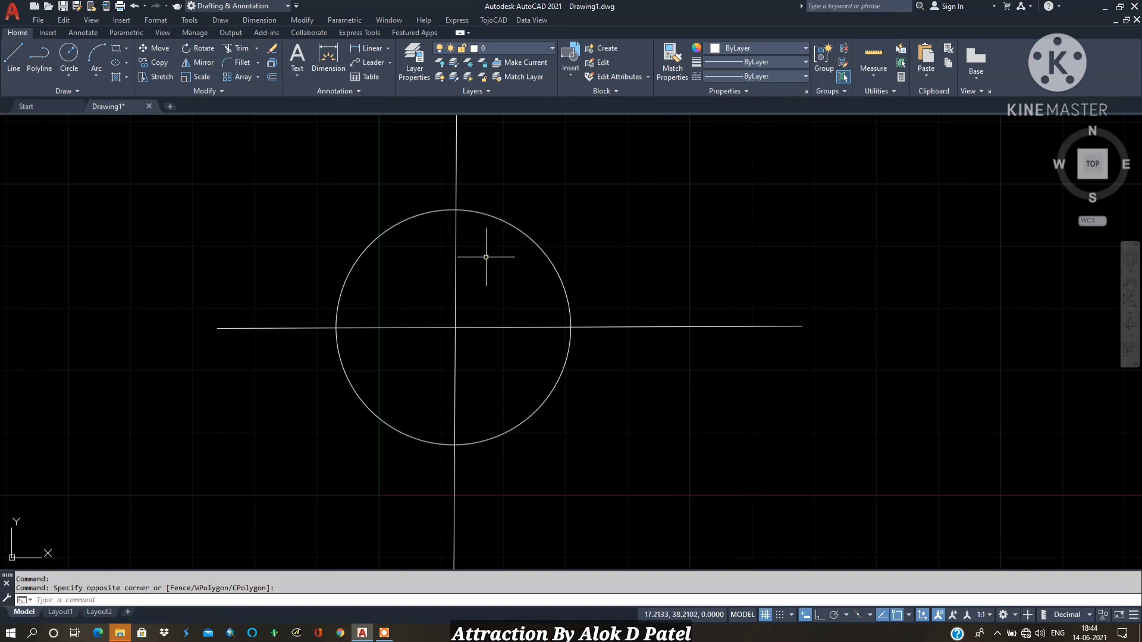
click(471, 228)
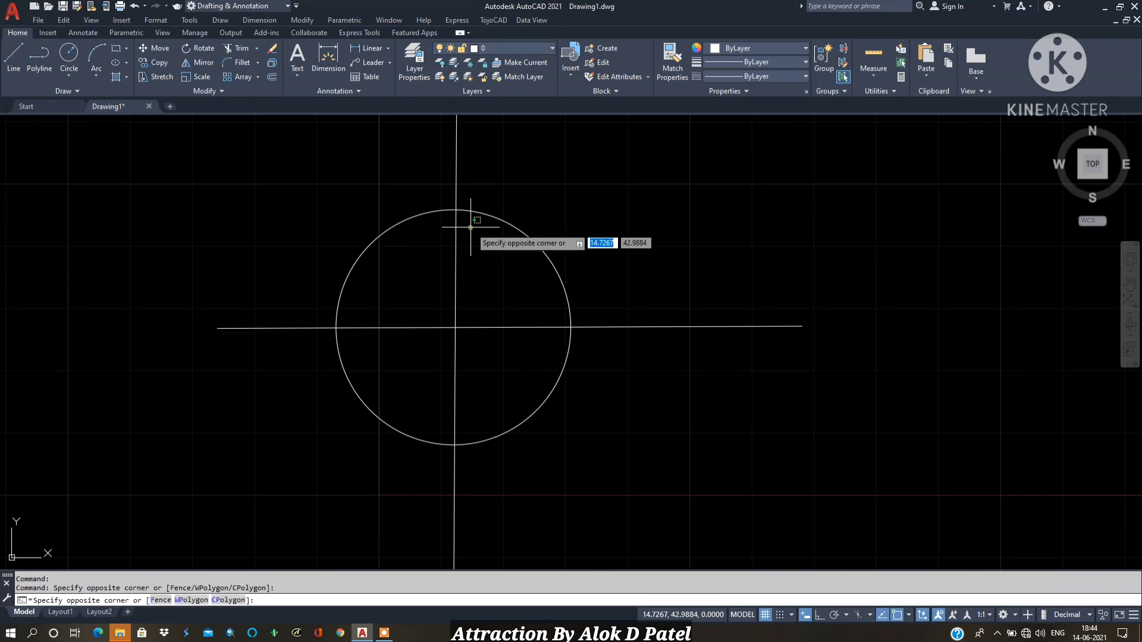
click(493, 253)
click(531, 261)
click(529, 282)
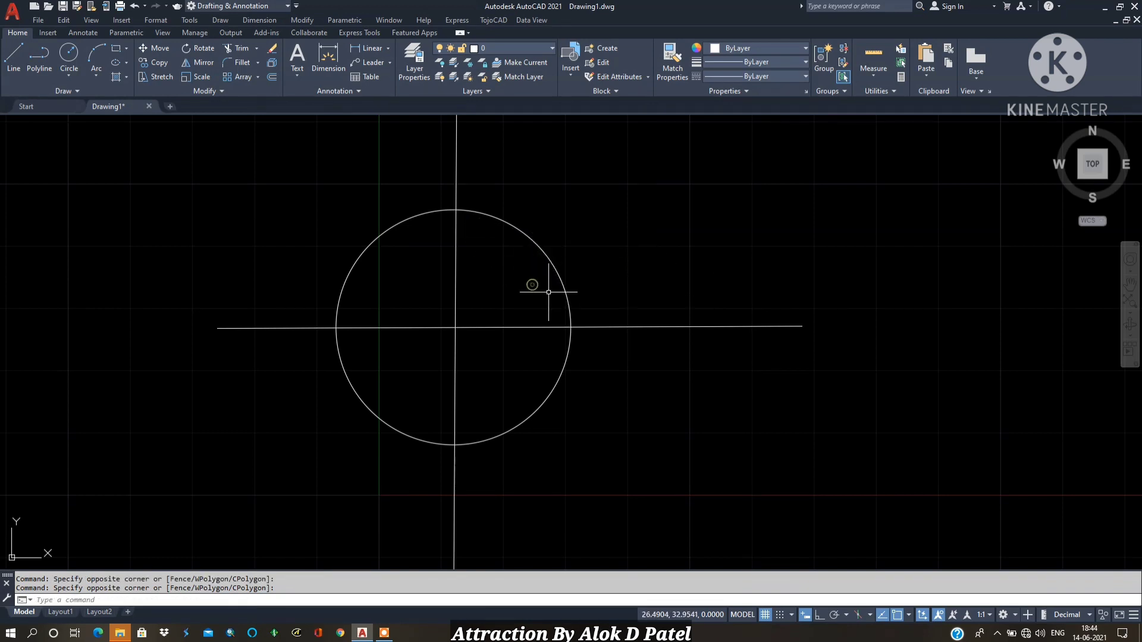
click(633, 317)
click(640, 296)
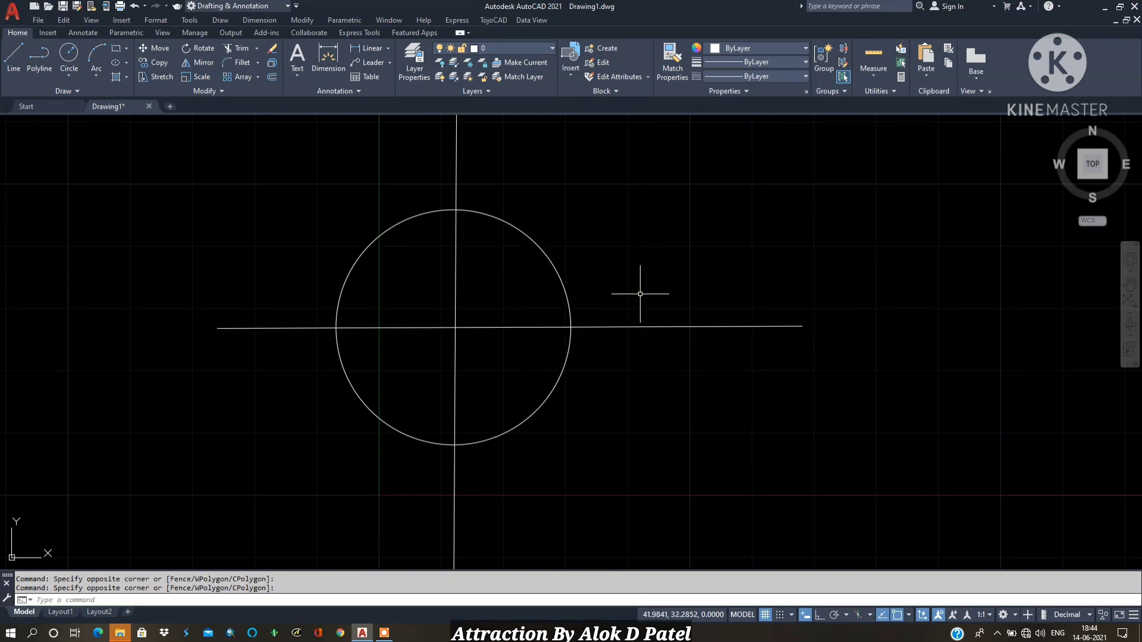
click(642, 326)
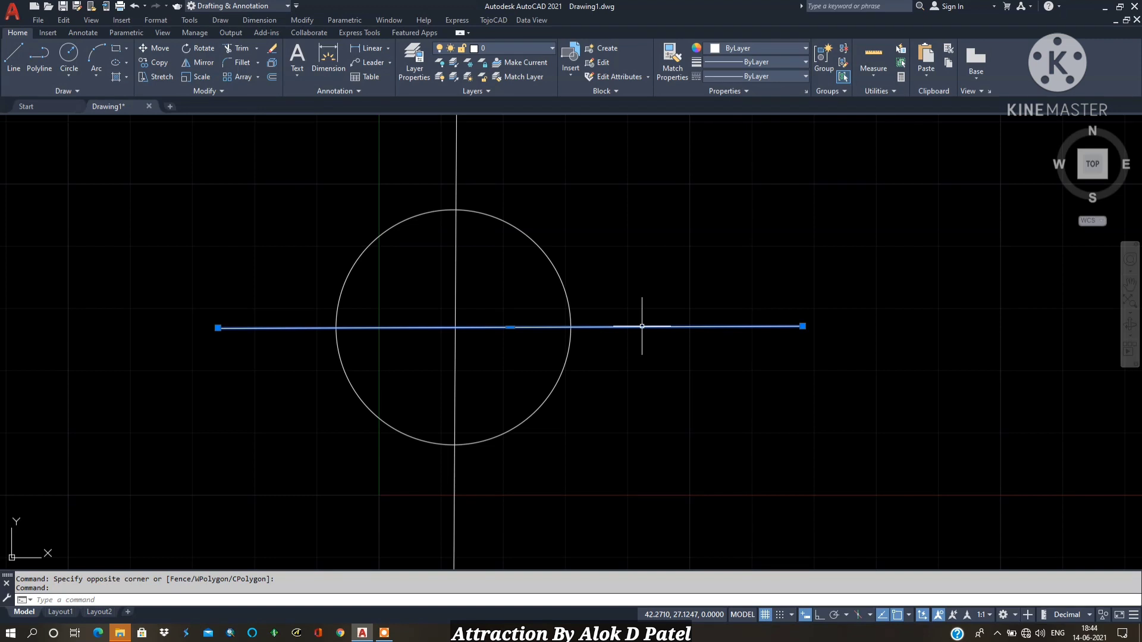
key(Escape)
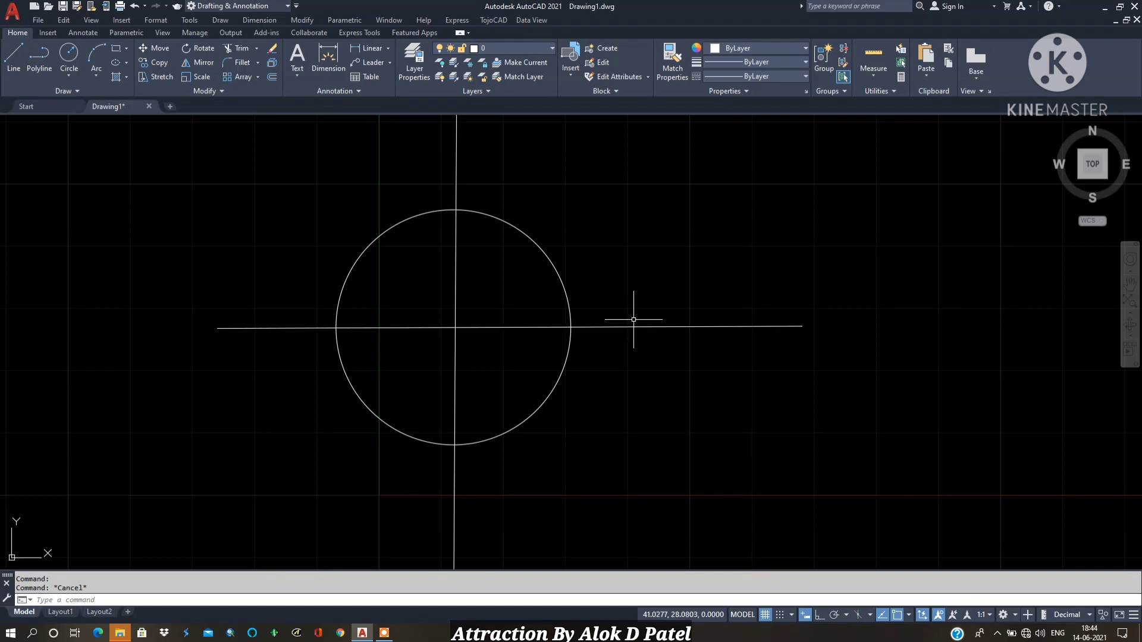
Step: Select the circle by picking its edge and clear the selection again
click(551, 261)
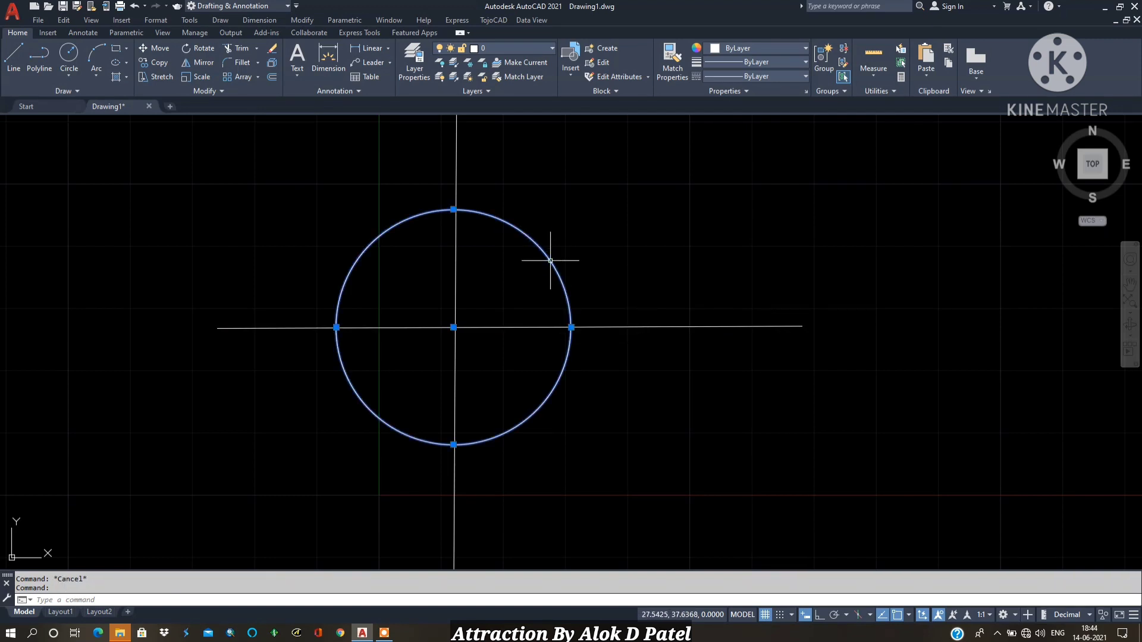
key(Escape)
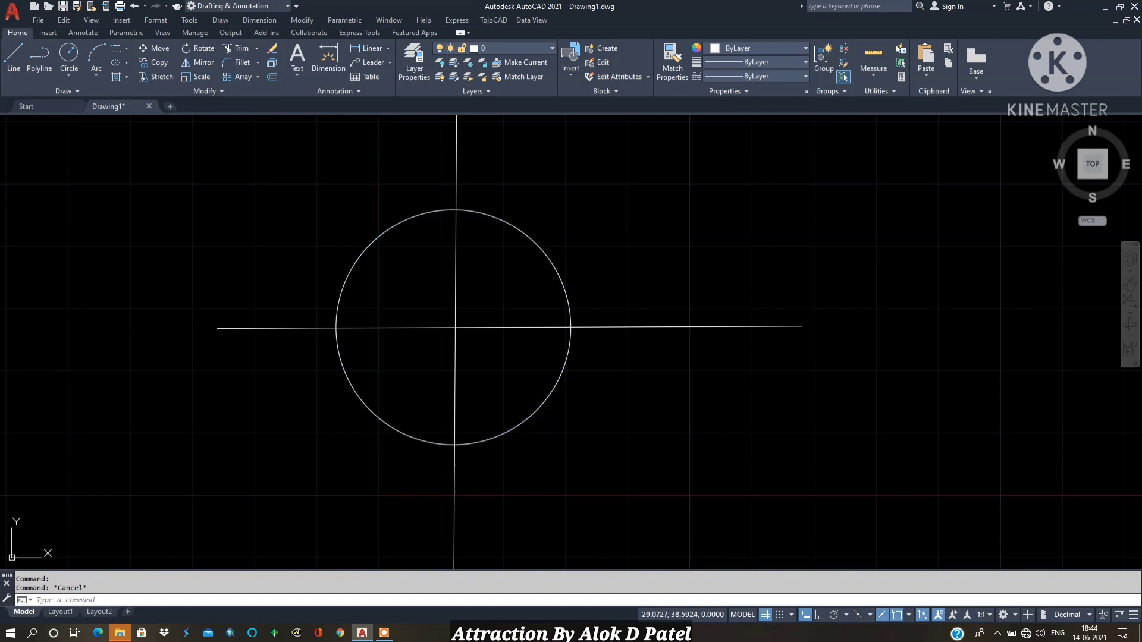
click(561, 255)
click(601, 257)
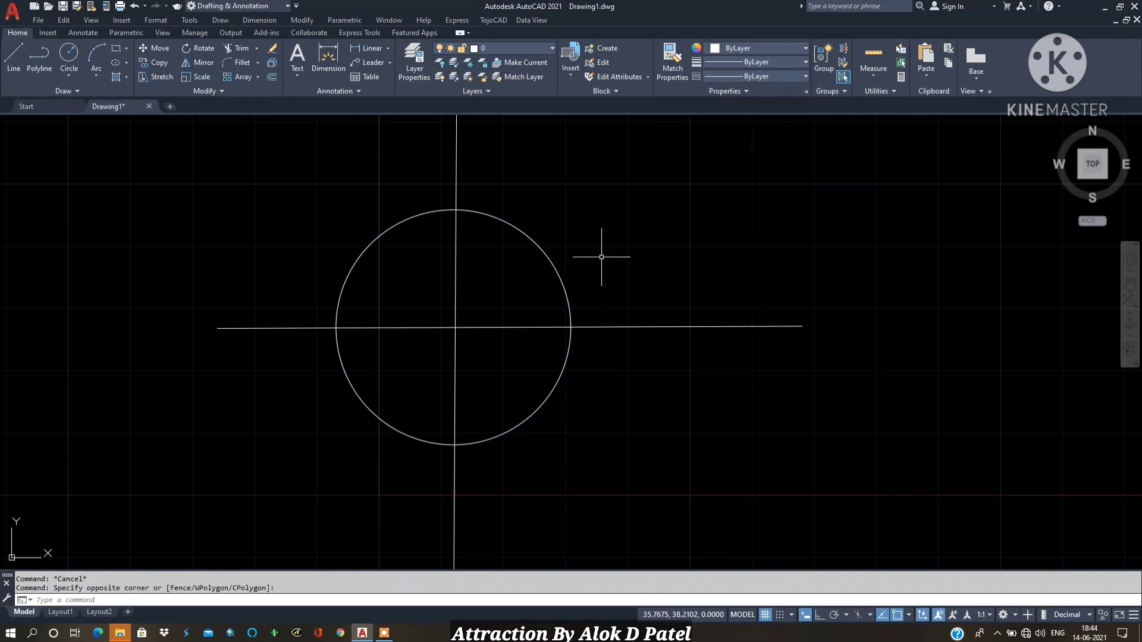
Step: Open the Options dialog's selection settings and enlarge the pickbox to just under half of its size range
right_click(615, 224)
click(655, 437)
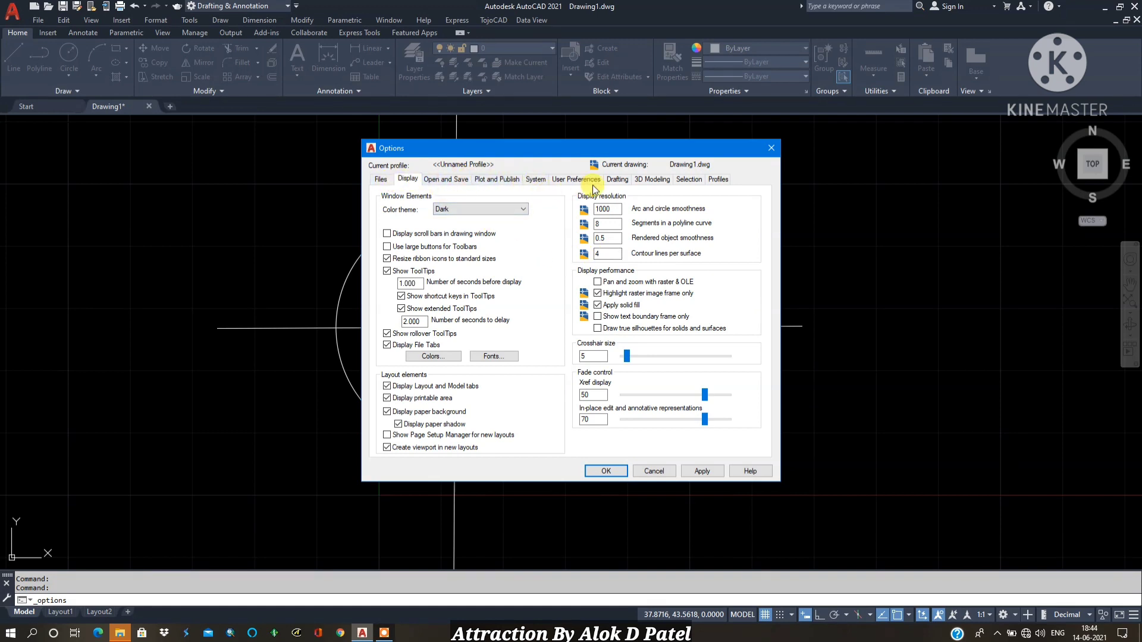
click(688, 179)
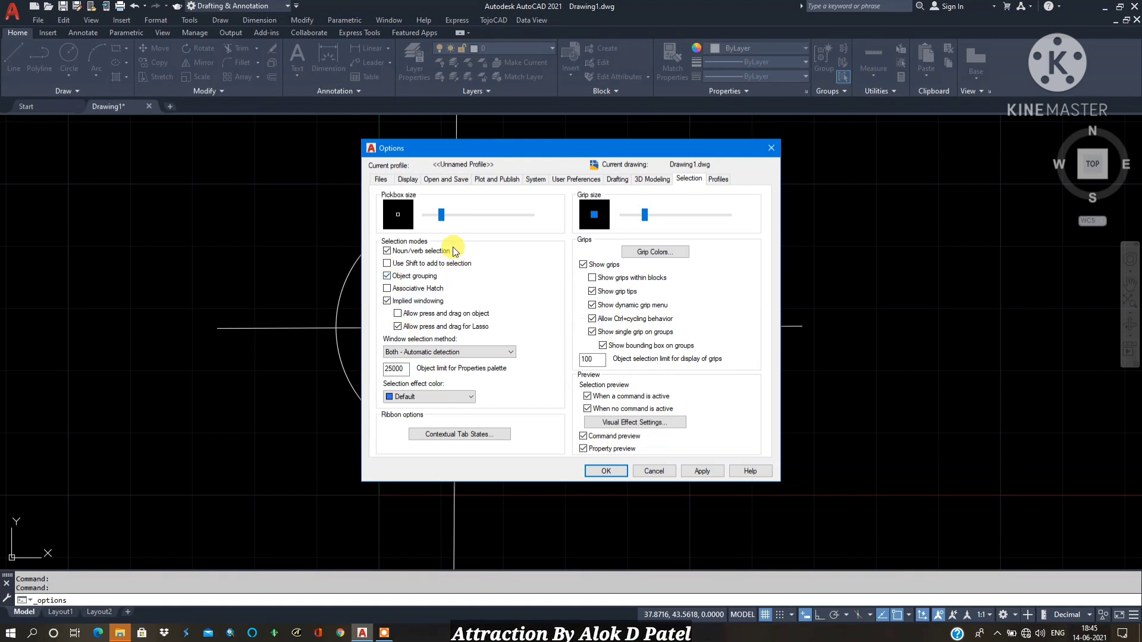
drag(444, 216, 473, 215)
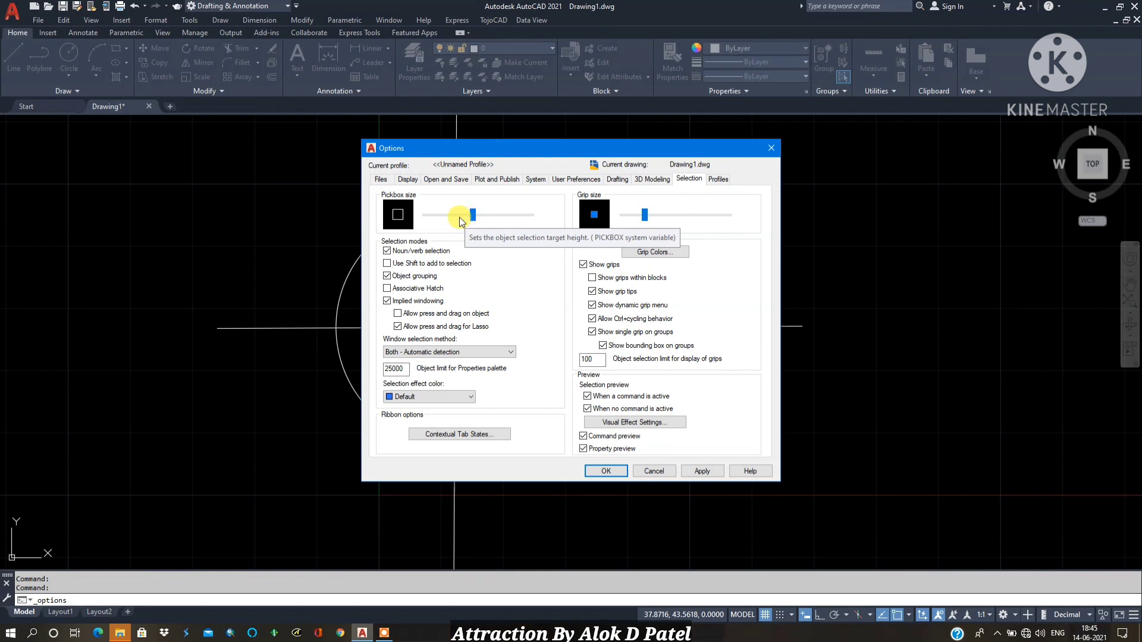
Step: Set the crosshair size to 15 in the display options
click(409, 179)
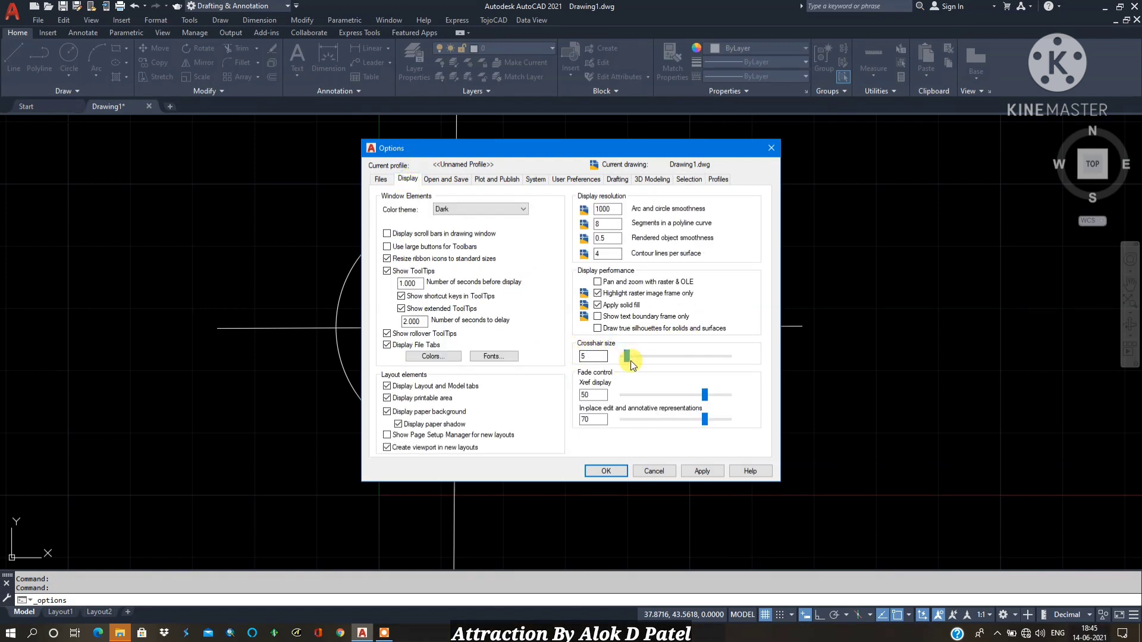
drag(628, 356, 648, 354)
double_click(586, 356)
text(15)
Step: Reduce the pickbox to about a third of its size range, apply the options and close the dialog
click(687, 180)
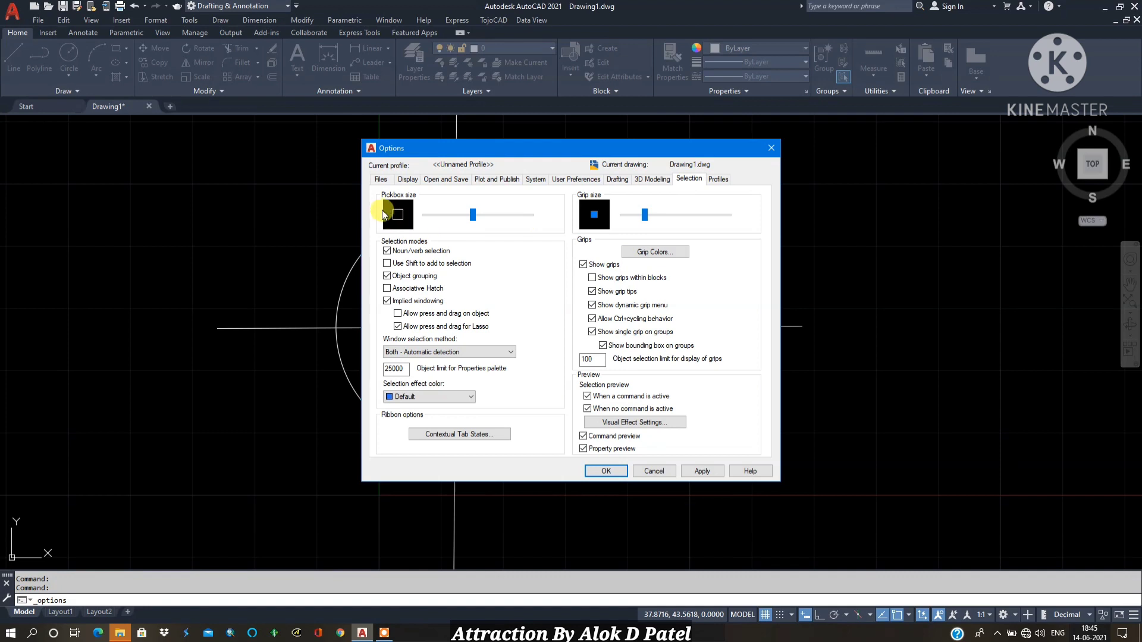
drag(474, 215, 462, 208)
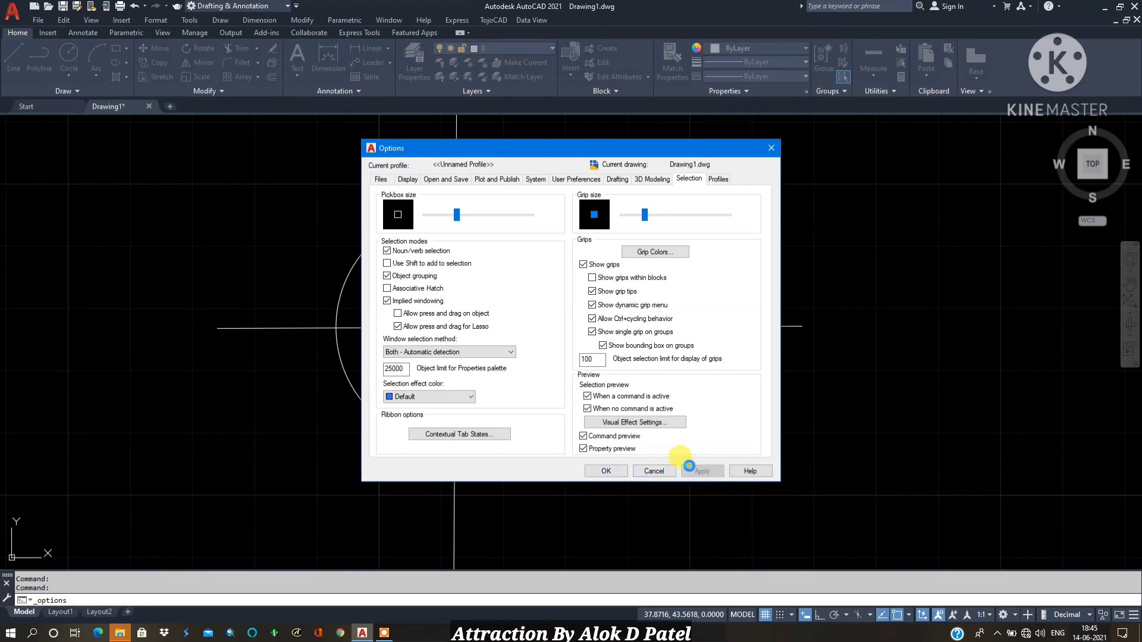
click(602, 471)
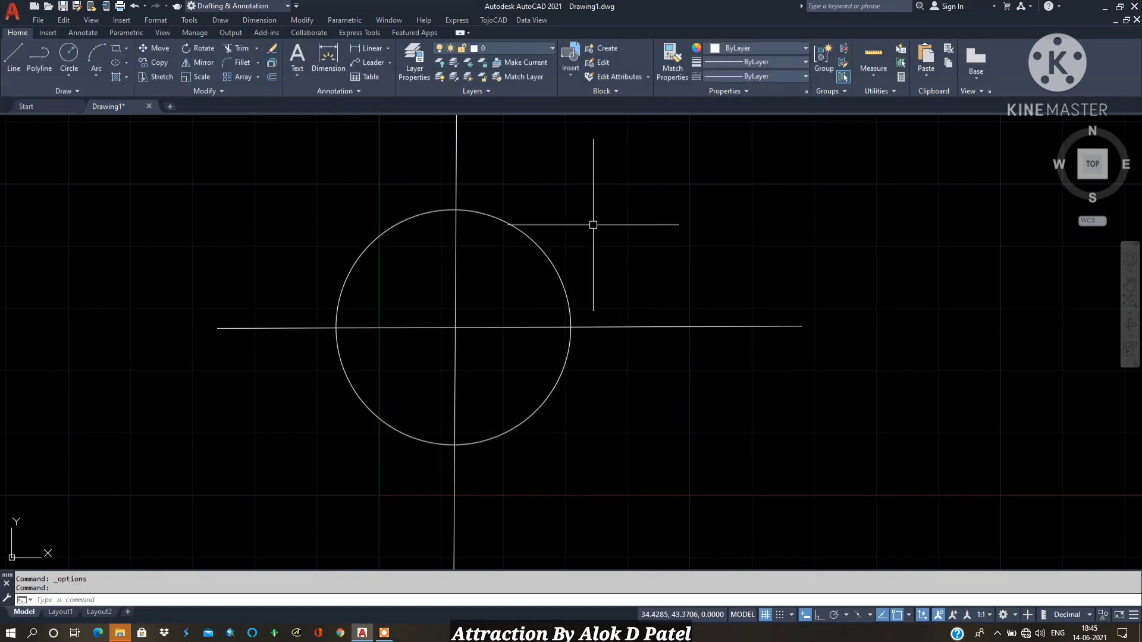
Step: Demonstrate the PL alias by starting the Polyline command and cancelling it before picking a point
scroll(564, 308, down, 4)
click(645, 295)
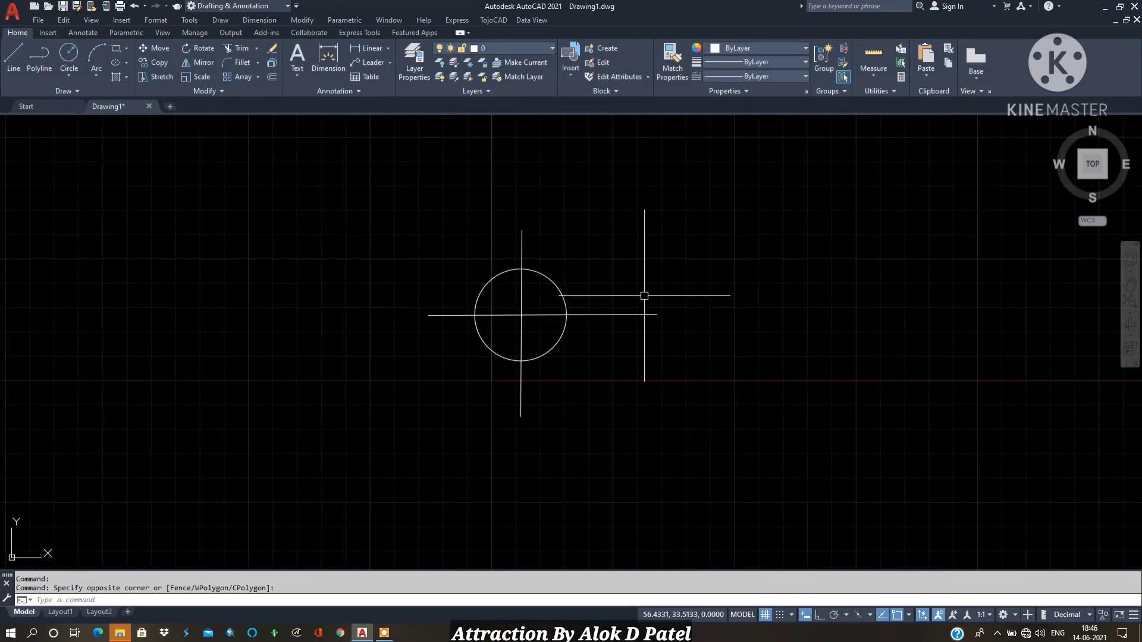
middle_drag(645, 295, 448, 318)
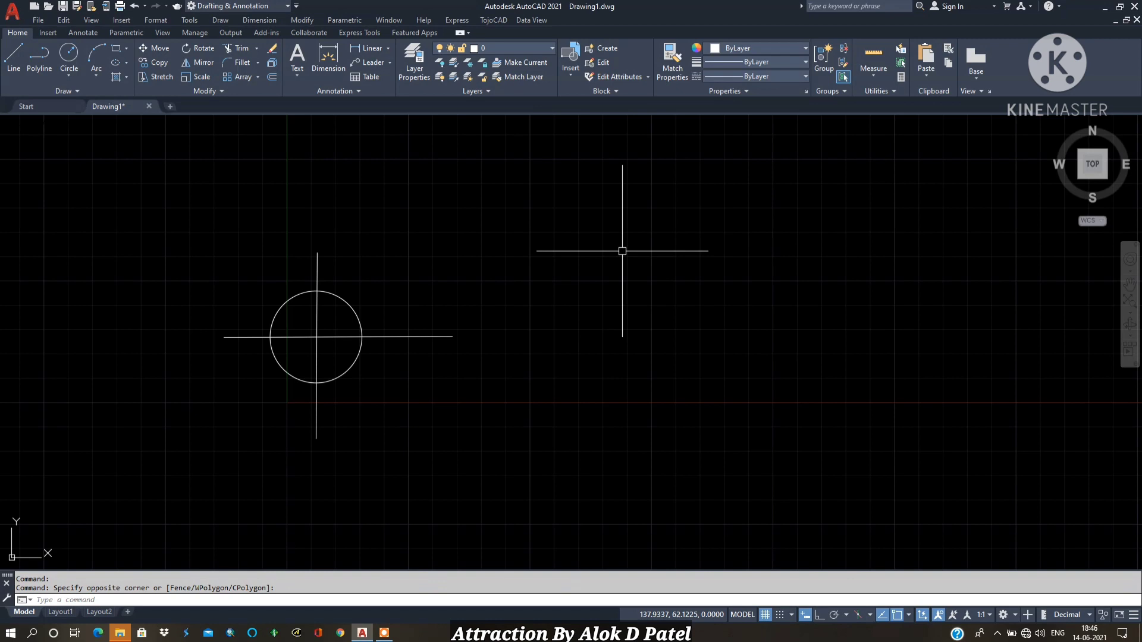
text(PL)
key(Return)
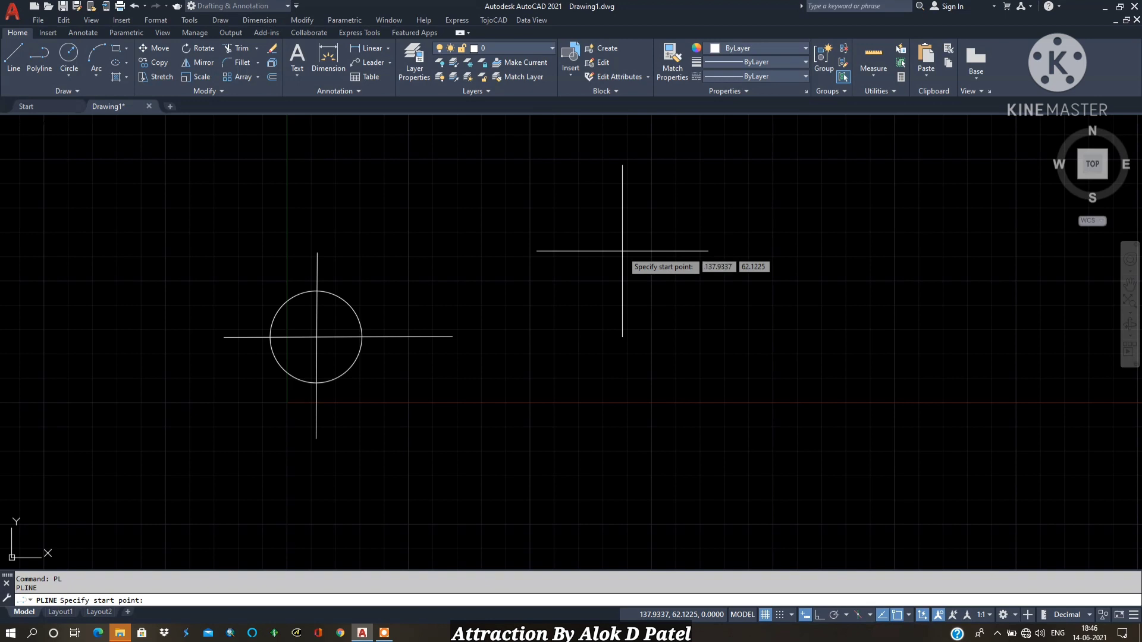
key(Escape)
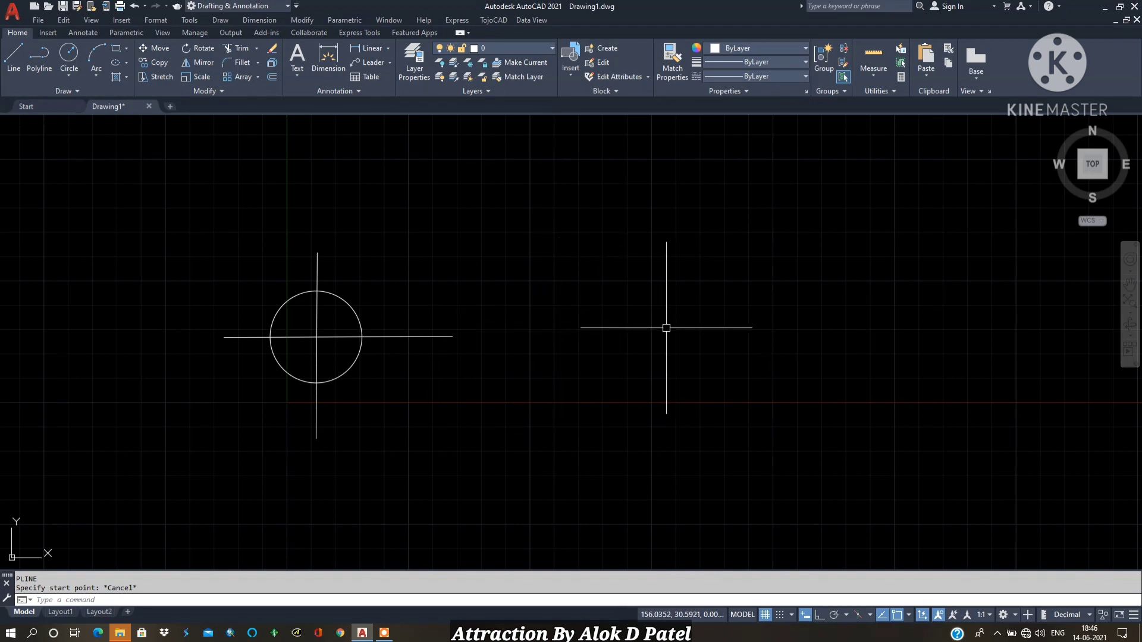
click(586, 261)
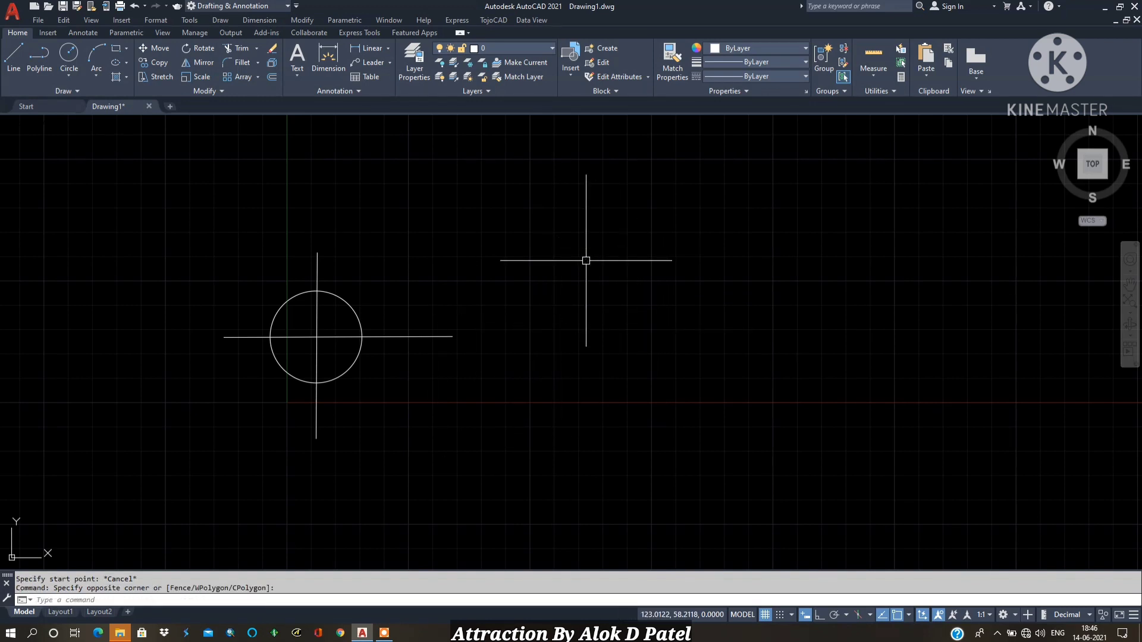
click(586, 260)
text(PL)
key(Return)
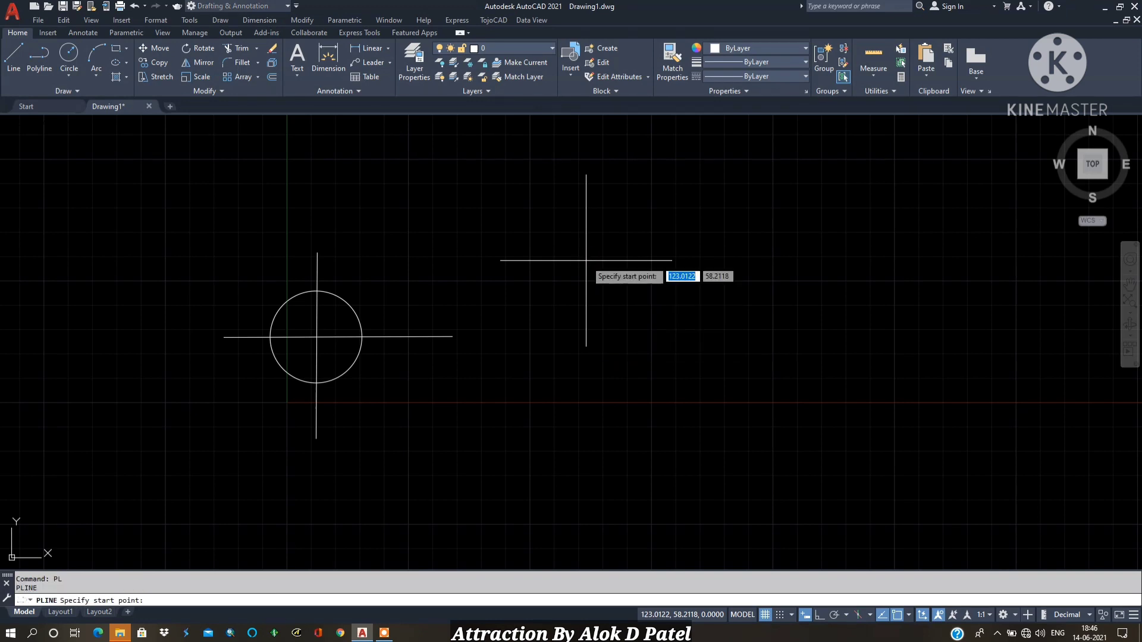
key(Escape)
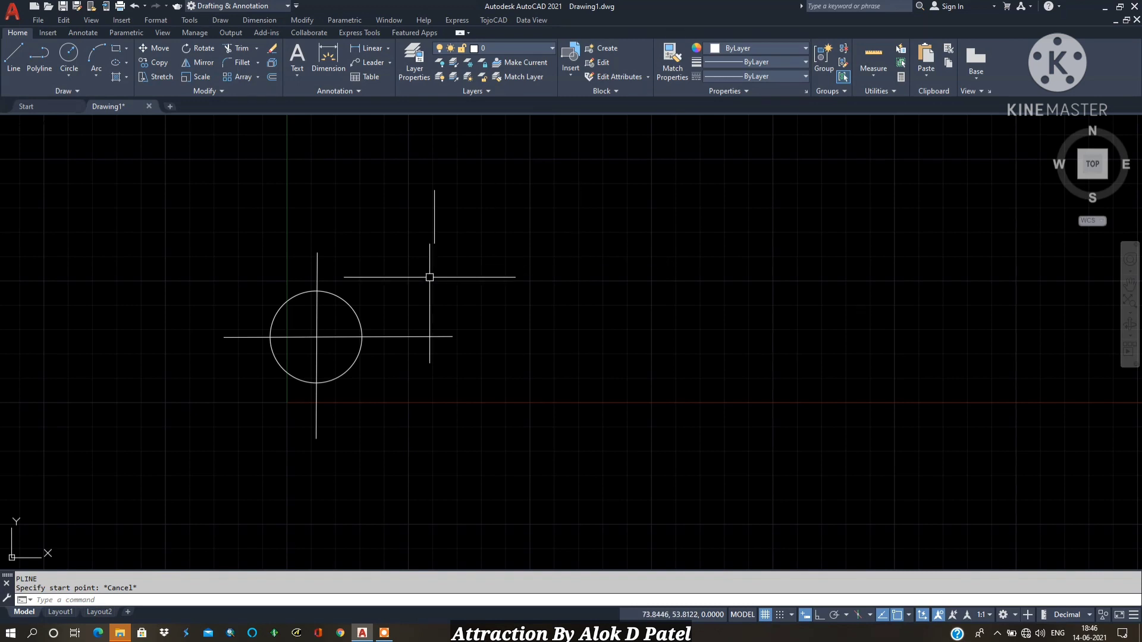
Step: Demonstrate the TR alias by starting the Trim command and cancelling it without trimming anything
scroll(319, 333, up, 5)
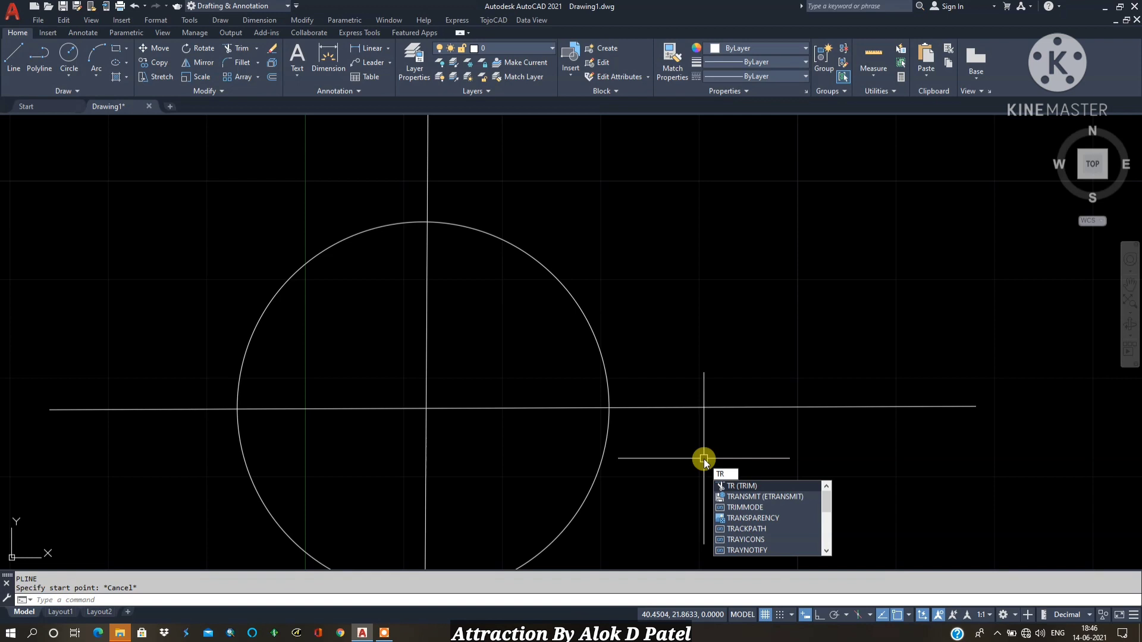
key(Return)
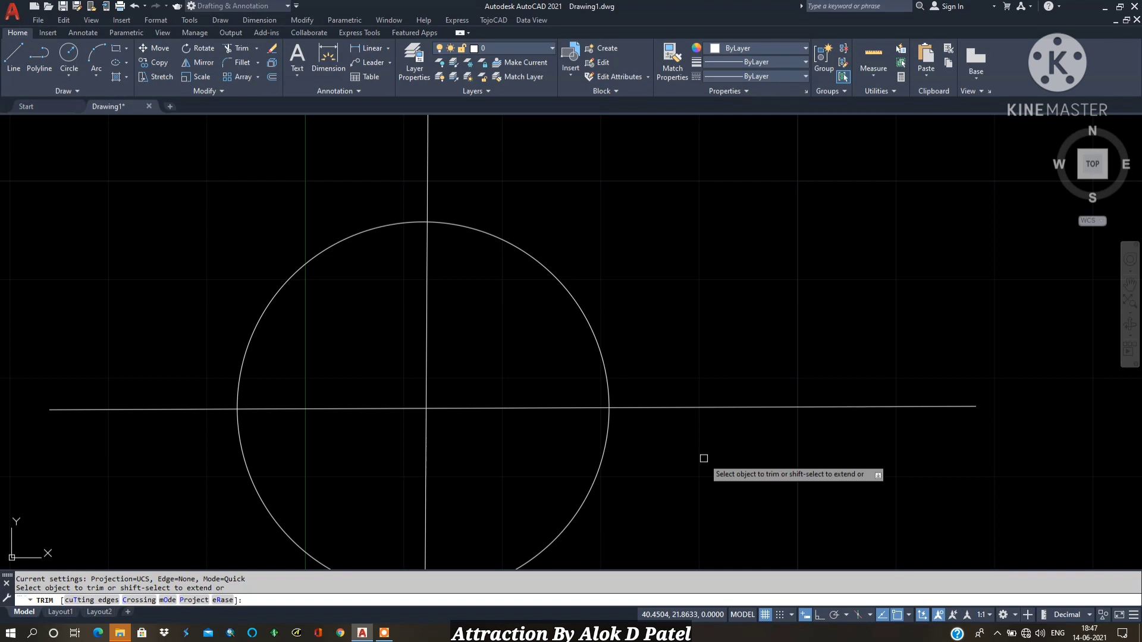
key(Escape)
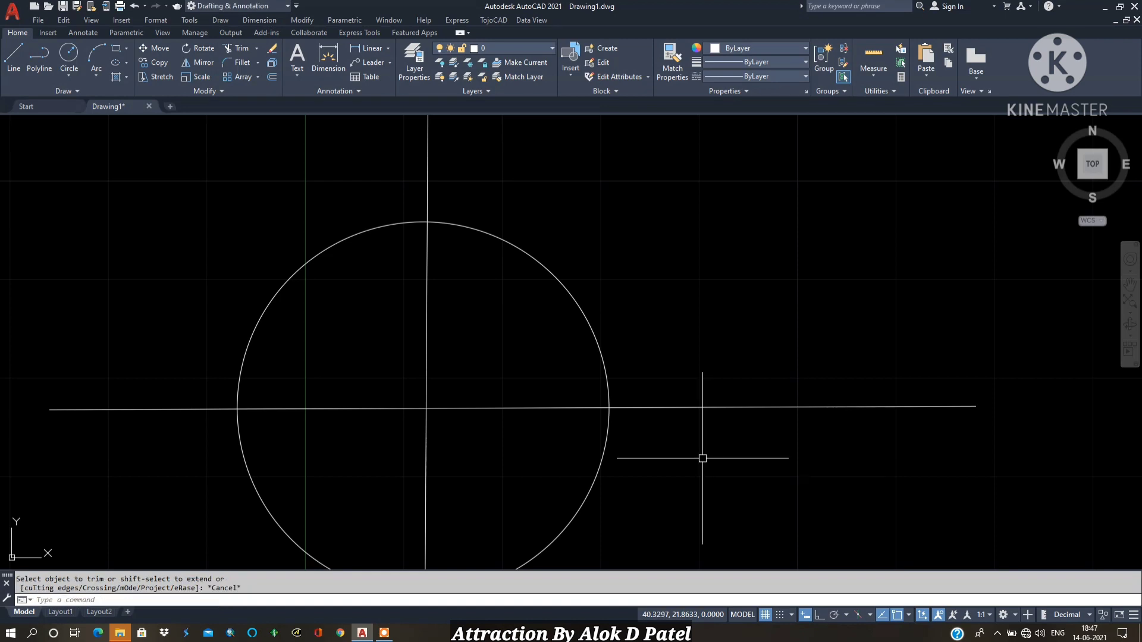
scroll(660, 329, down, 5)
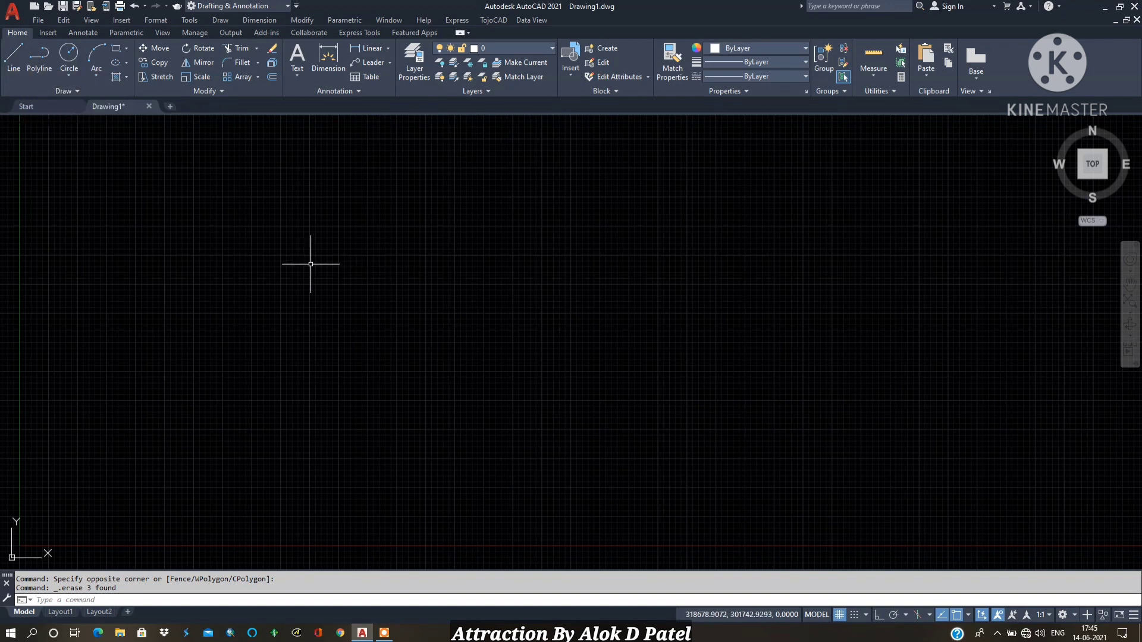
Step: Using the L alias, draw an open, irregular chain of six connected line segments with the Line command
click(14, 60)
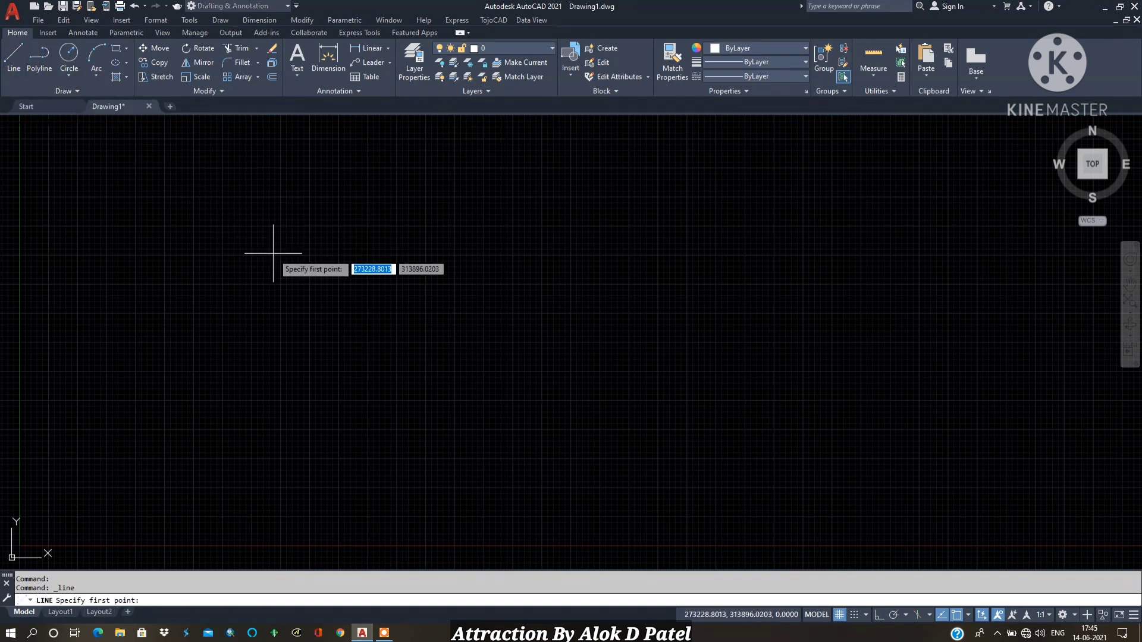
key(Escape)
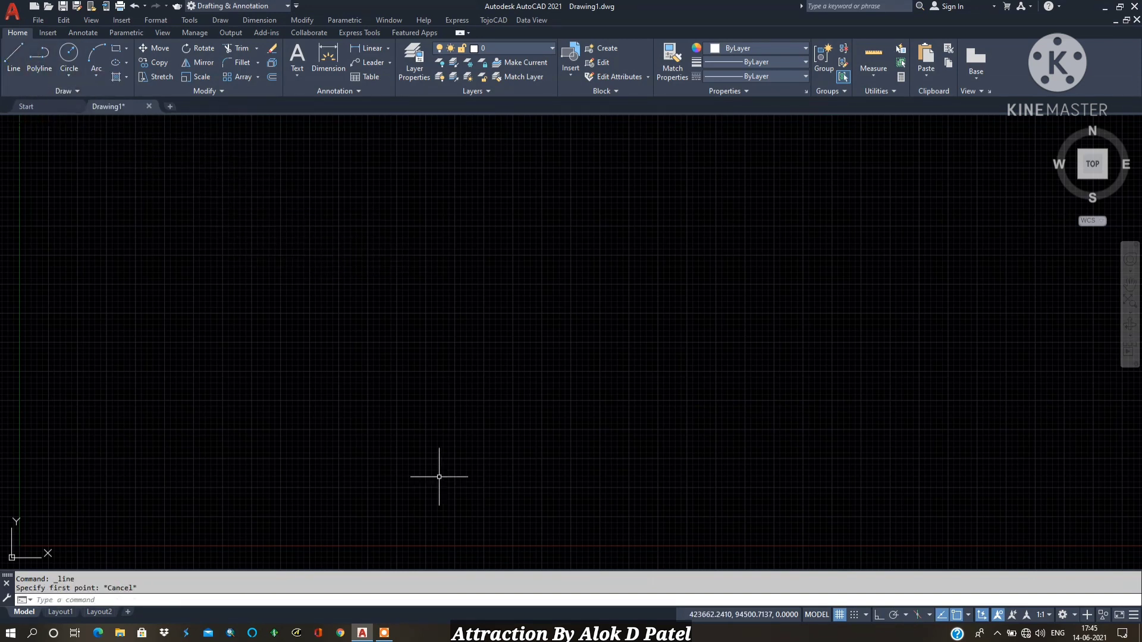
text(L)
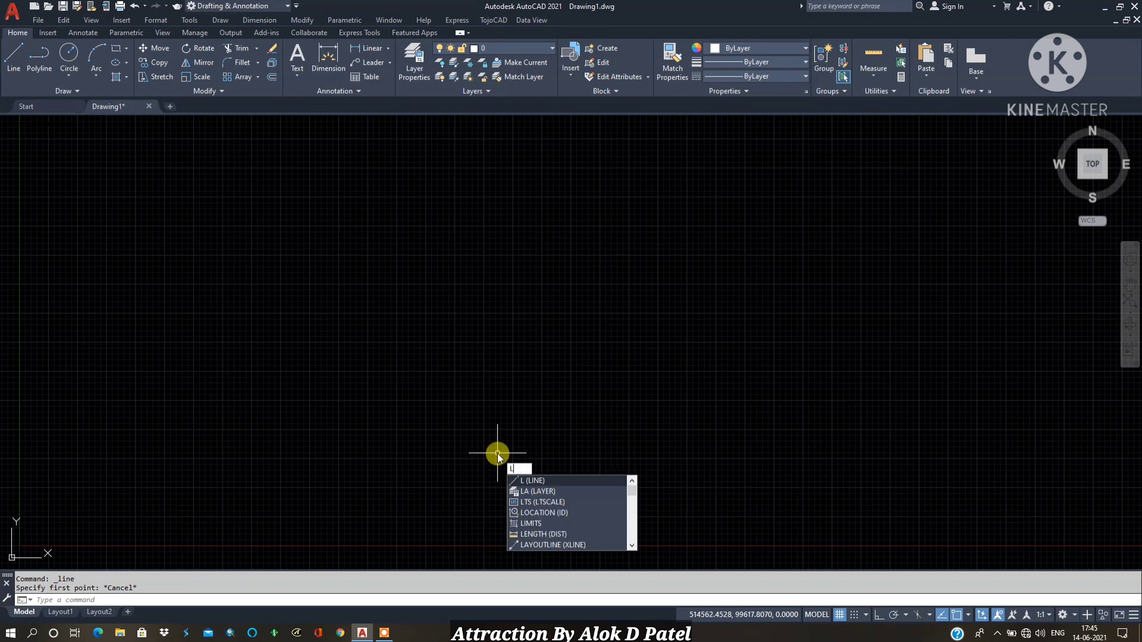
key(Return)
click(326, 290)
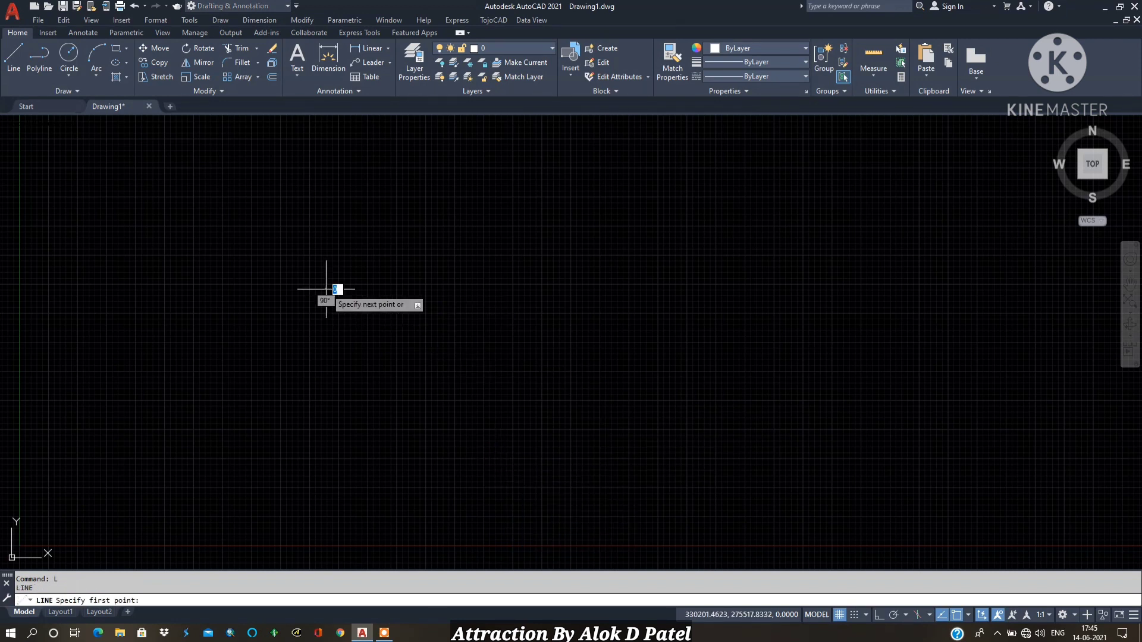
click(623, 284)
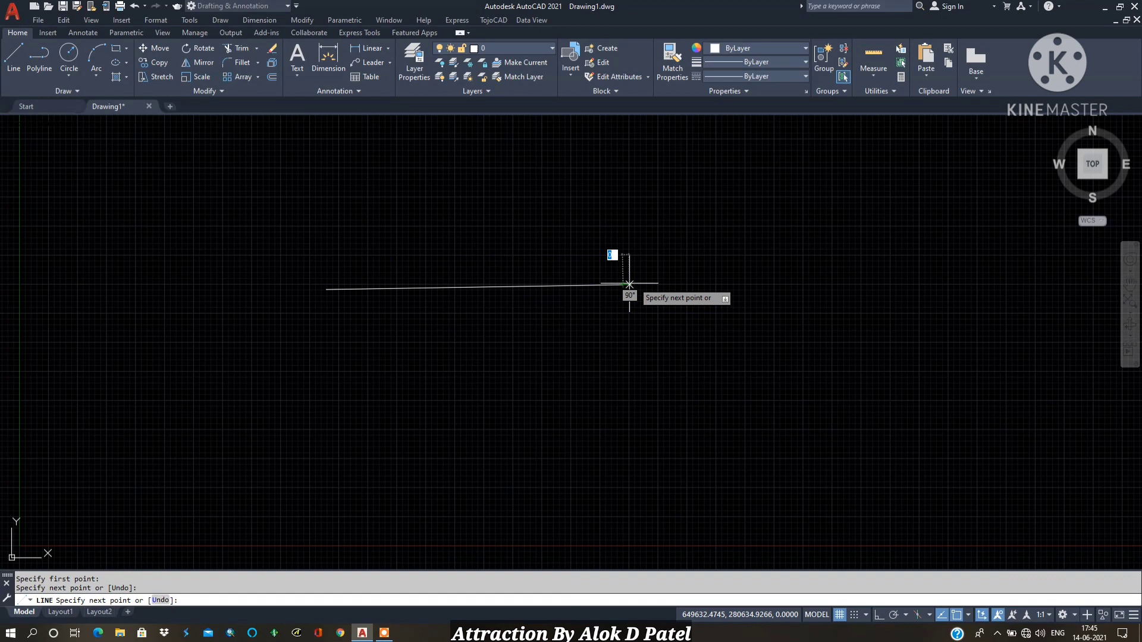
click(730, 206)
click(821, 332)
click(652, 409)
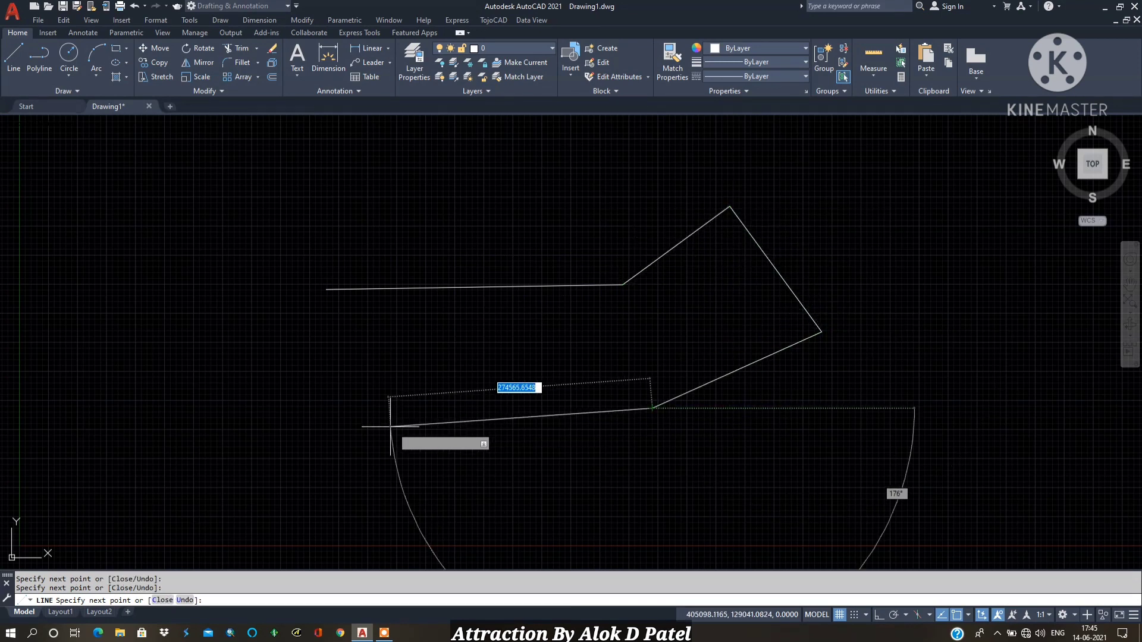
click(358, 431)
click(283, 214)
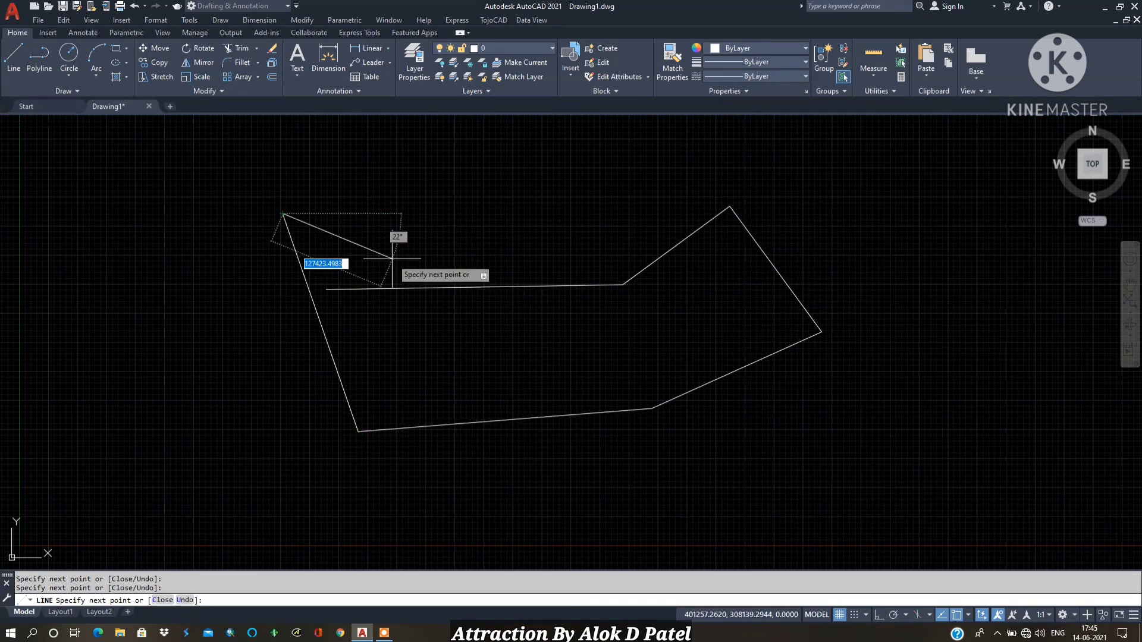
key(Return)
Step: Draw a seven-segment irregular polyline beside the line chain, ending with a segment that crosses its first segment
scroll(226, 370, down, 4)
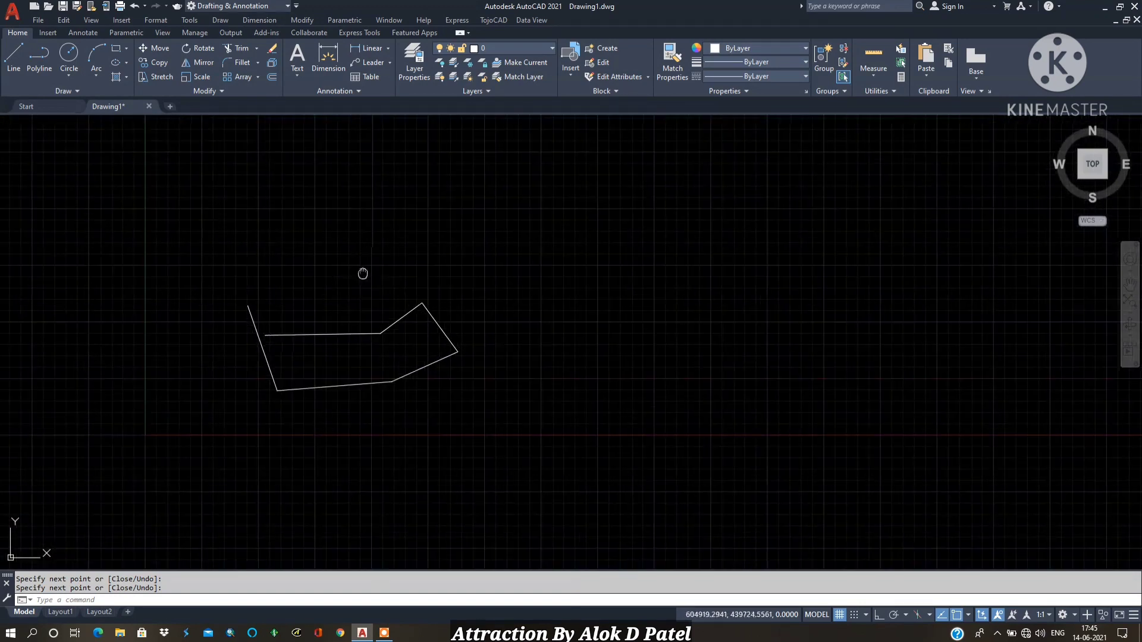
middle_drag(365, 270, 249, 254)
click(49, 58)
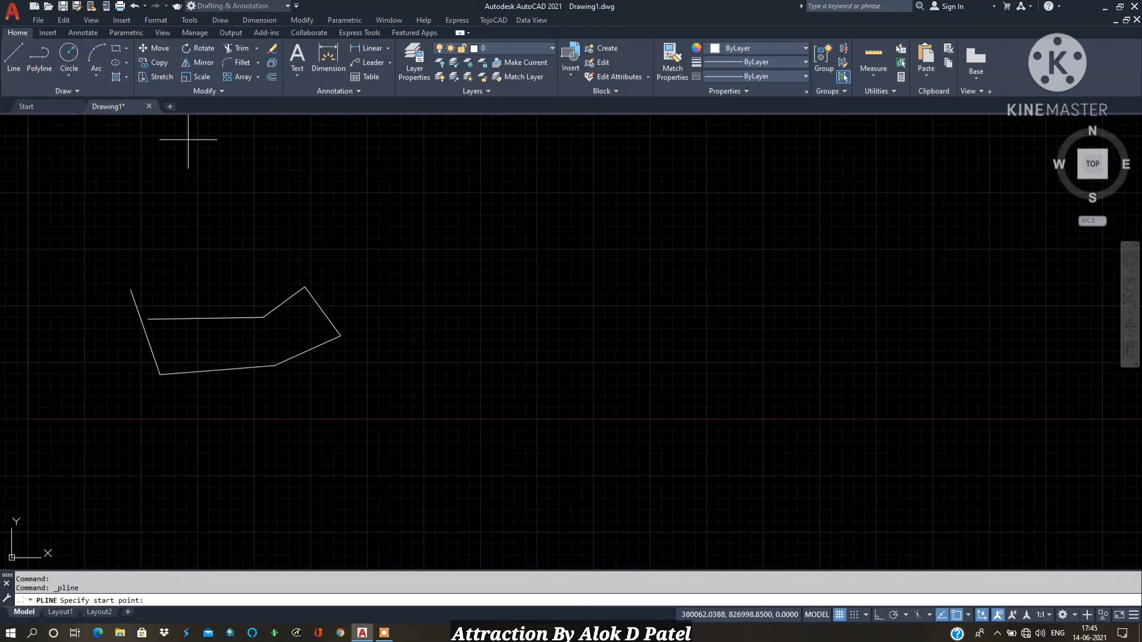
click(369, 264)
click(473, 235)
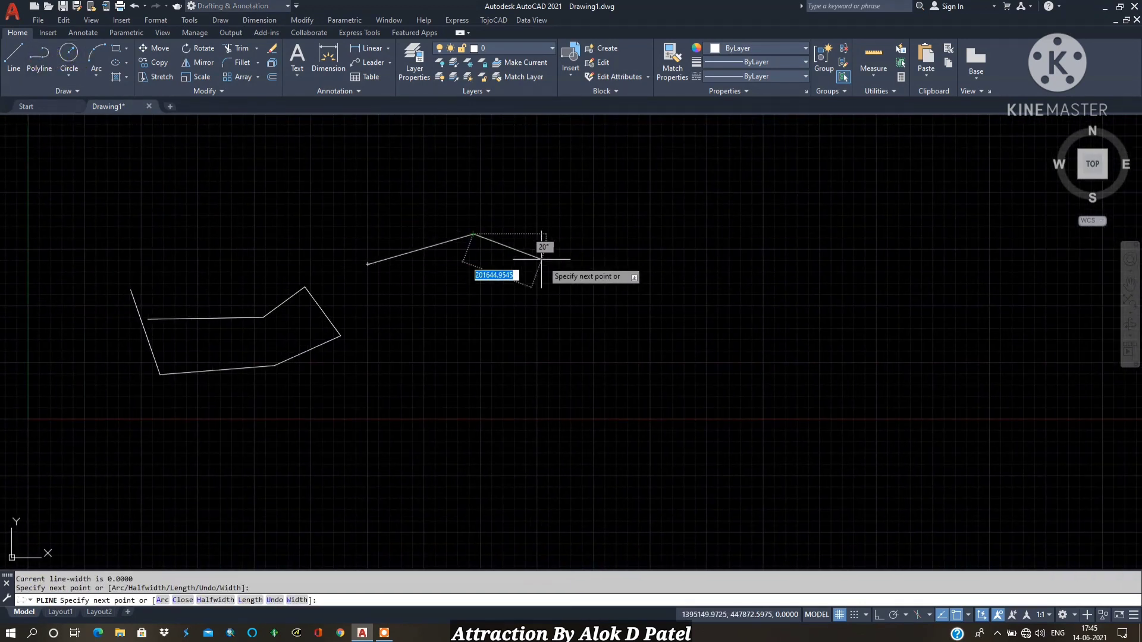
click(560, 271)
click(657, 343)
click(573, 364)
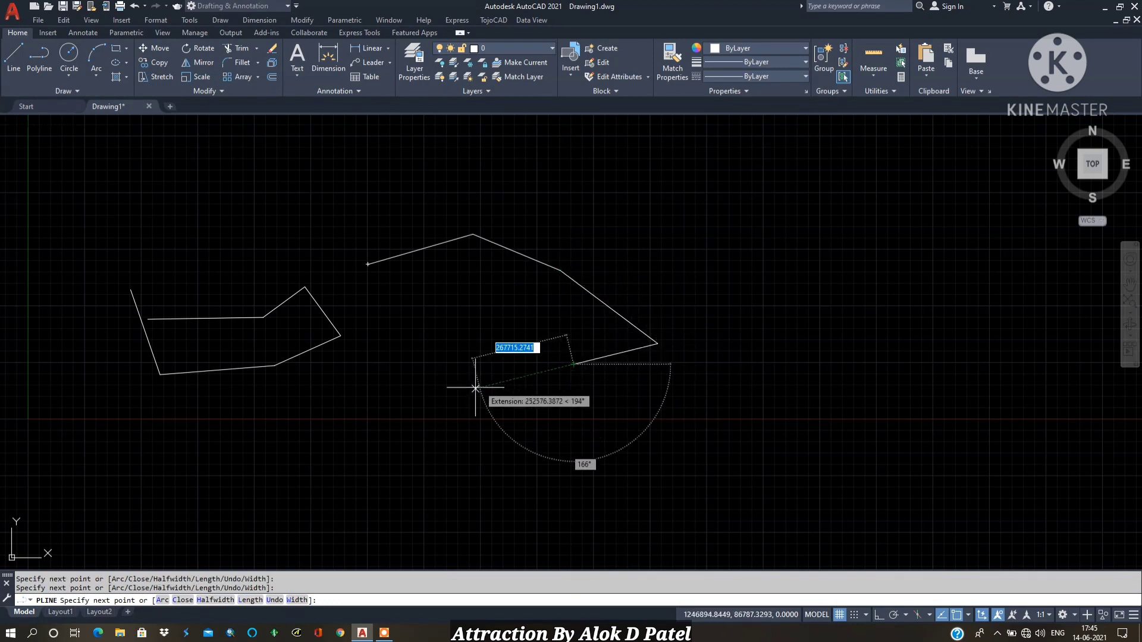
click(437, 364)
click(397, 305)
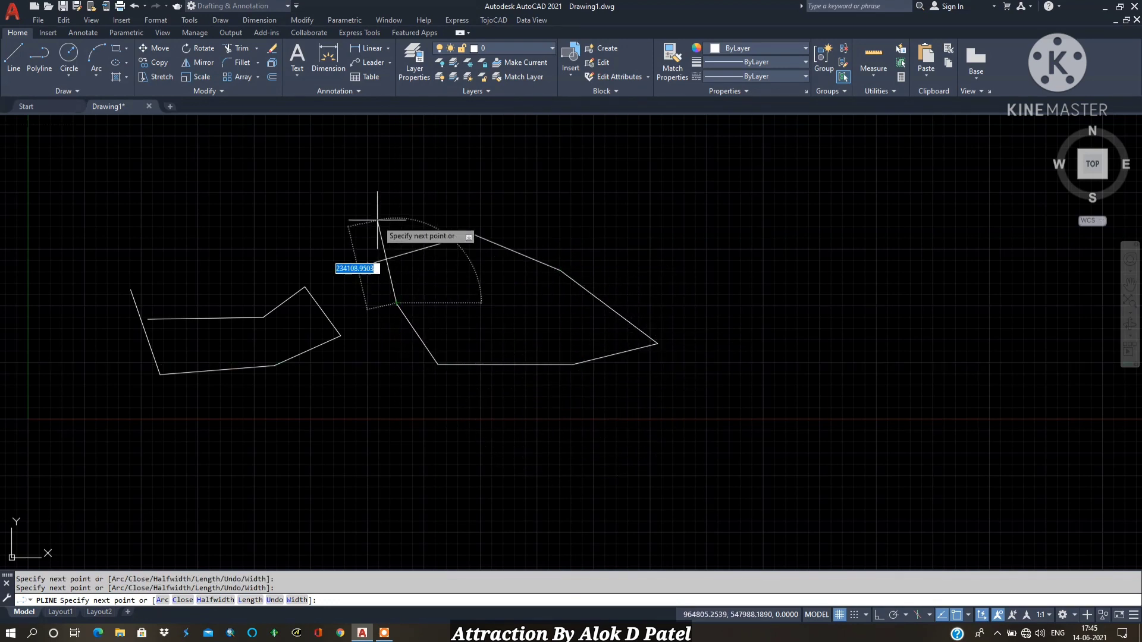
click(377, 219)
key(Return)
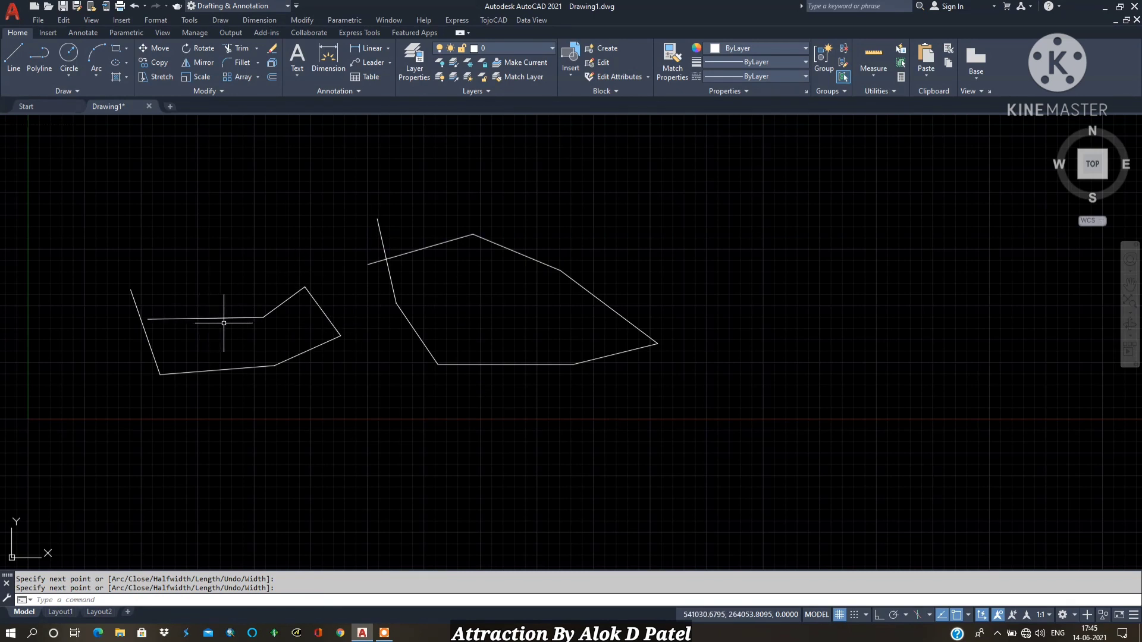
Step: Select the polyline by one of its segments to examine how it is grouped, and clear the selection
middle_drag(339, 323, 464, 321)
scroll(466, 315, up, 2)
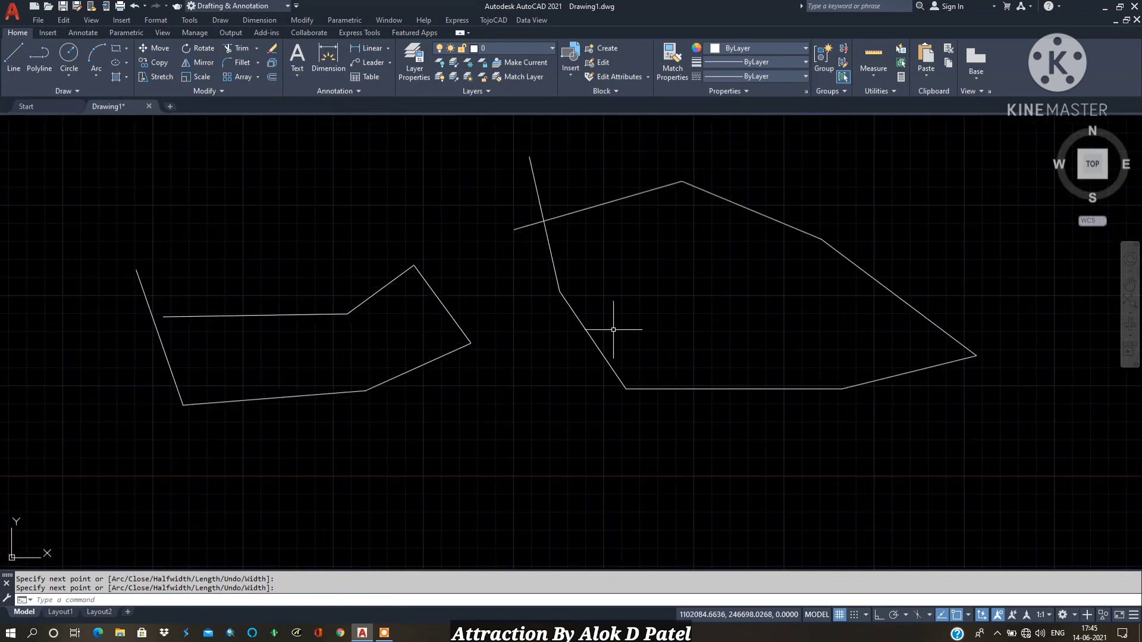
click(600, 204)
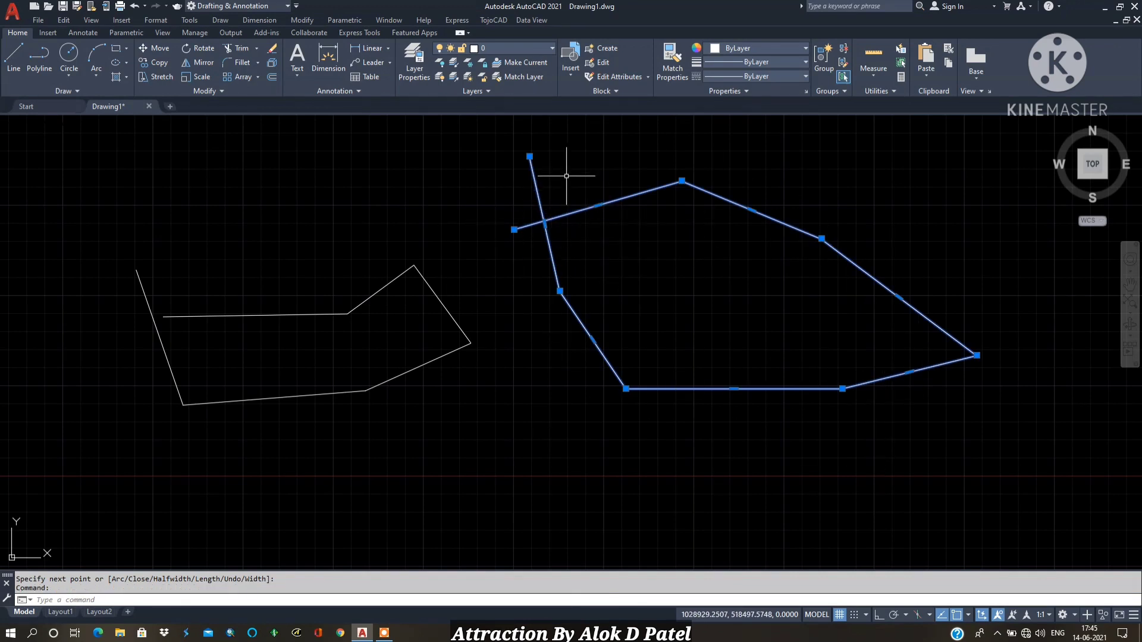
key(Escape)
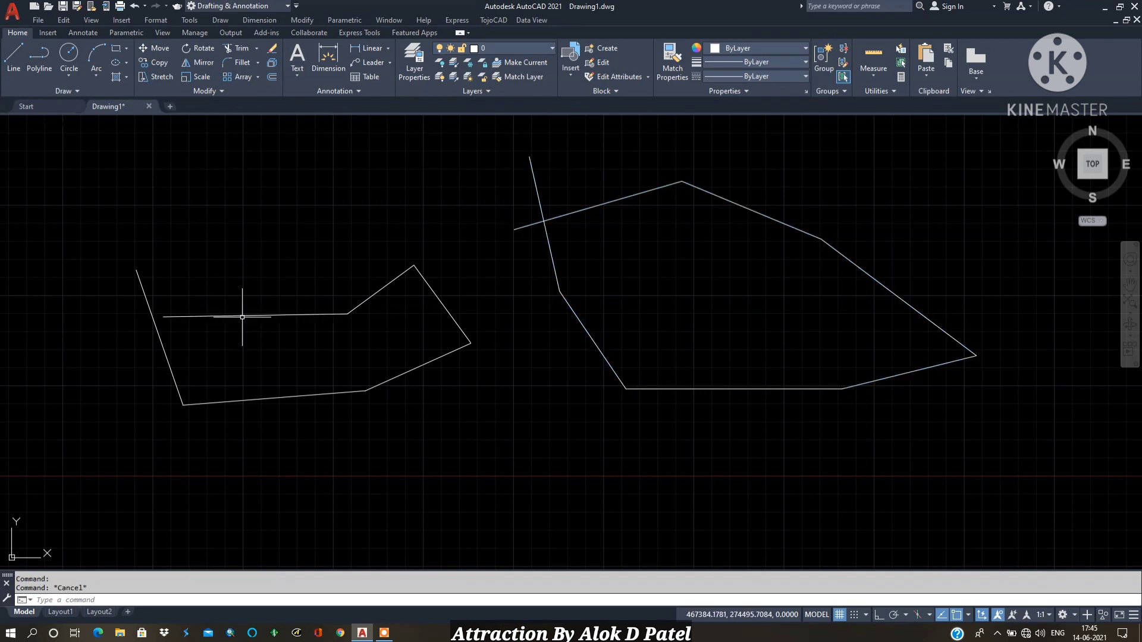
Step: Select four segments of the line chain one at a time to compare them with the polyline, clearing each selection
click(242, 315)
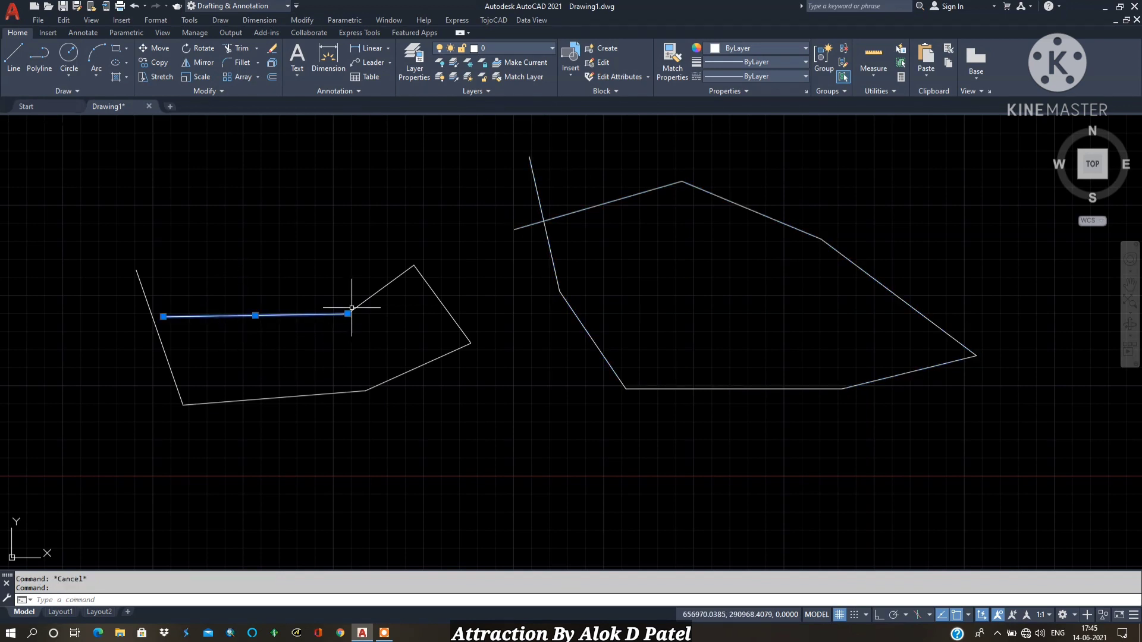
key(Escape)
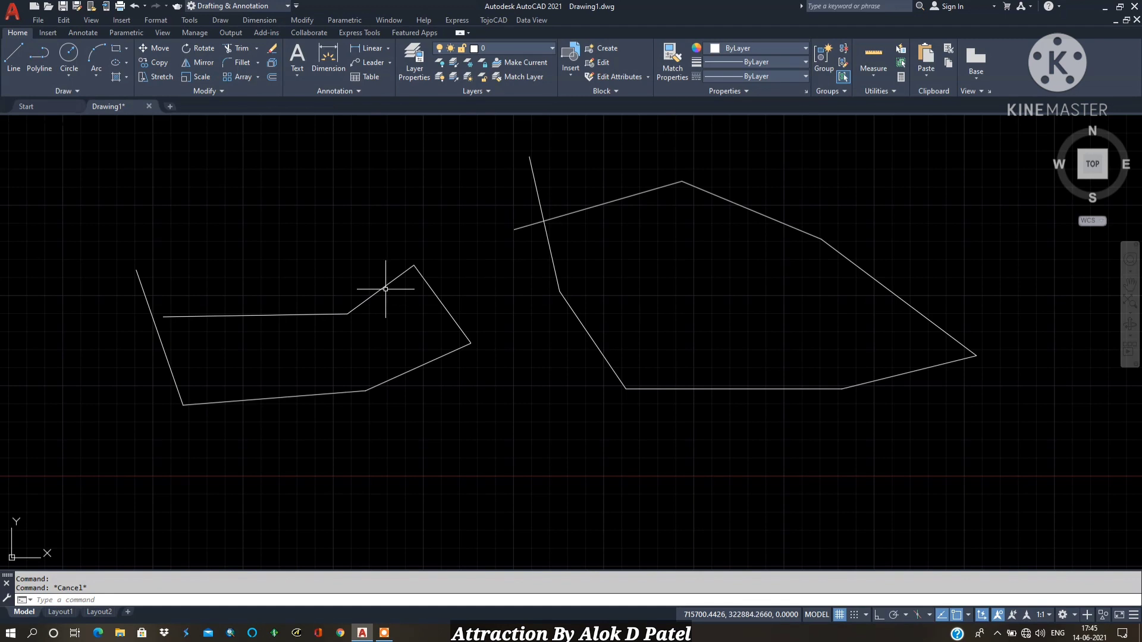
click(389, 286)
key(Escape)
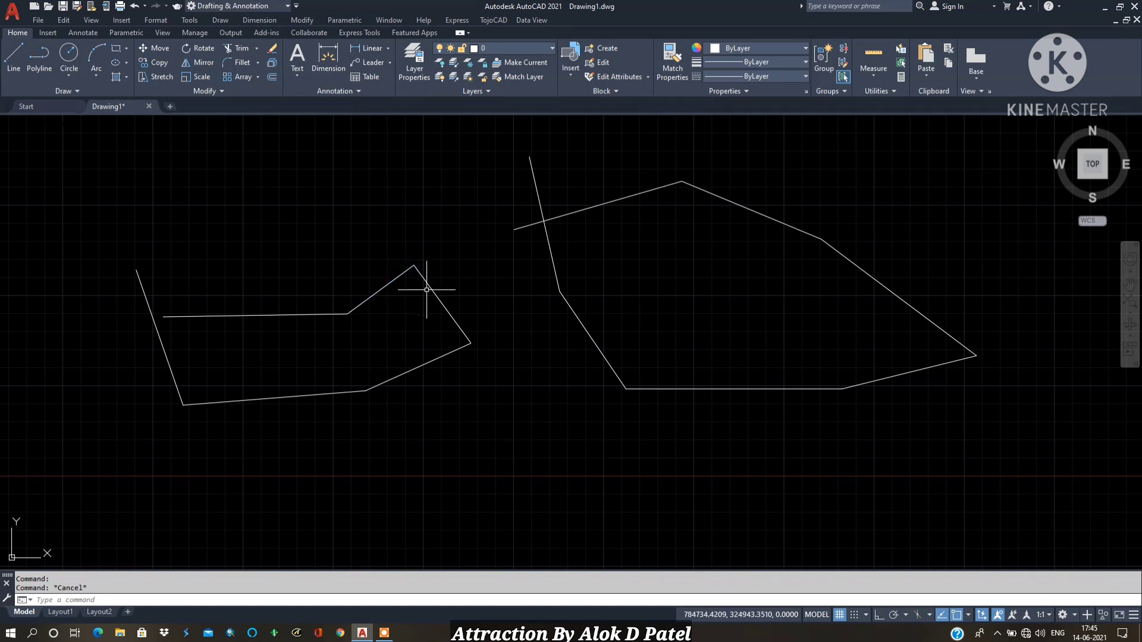
click(446, 298)
click(434, 312)
key(Escape)
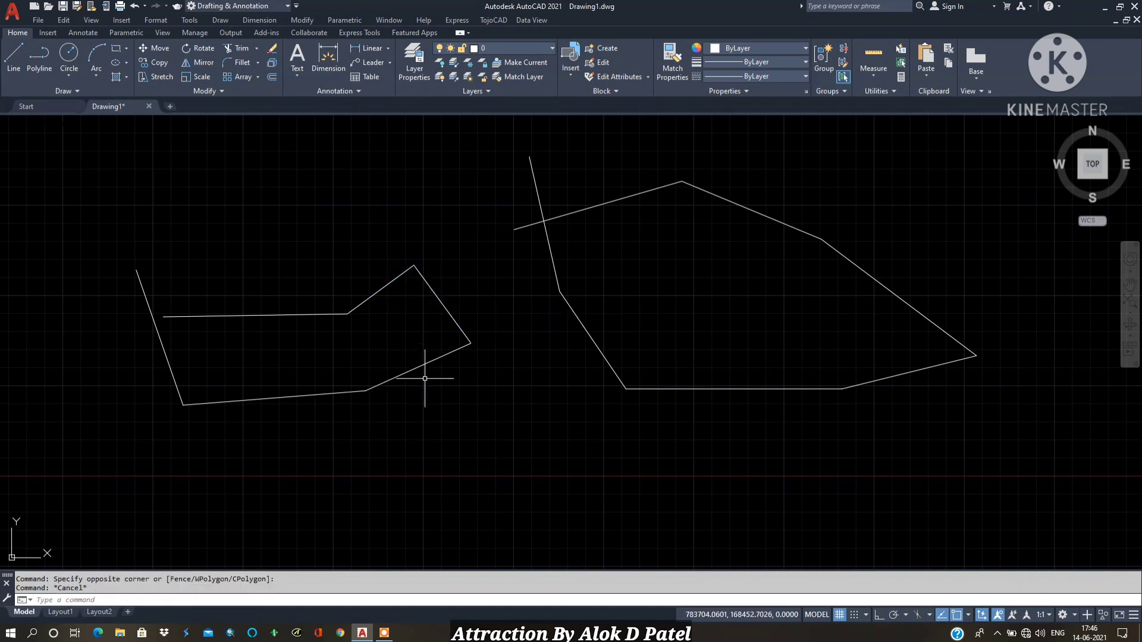
click(425, 378)
click(410, 359)
key(Escape)
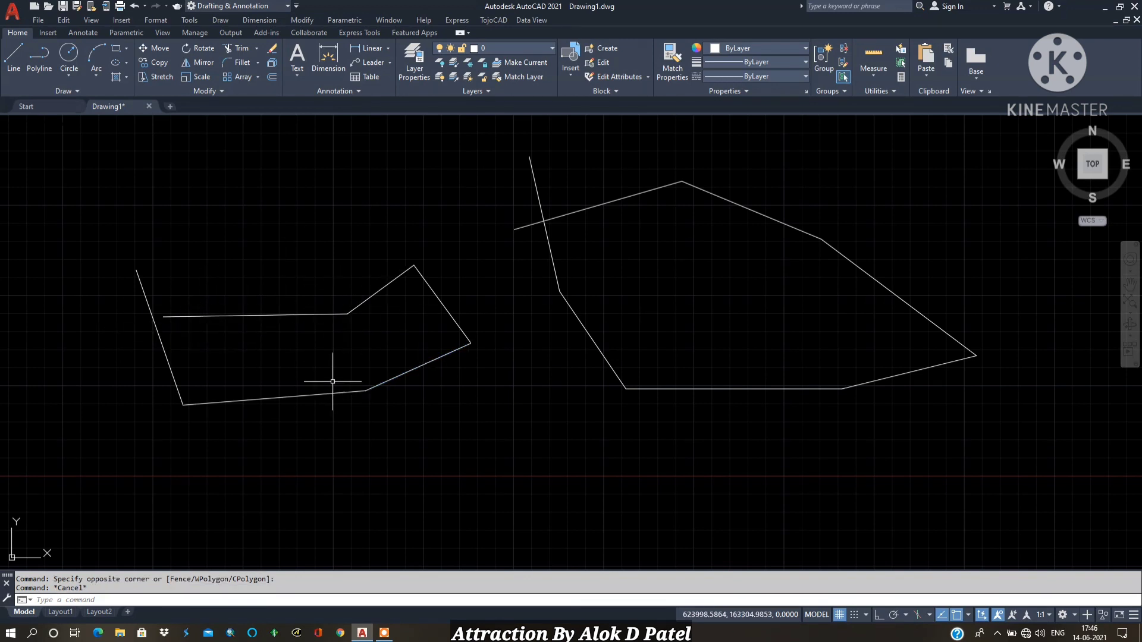
scroll(98, 269, down, 4)
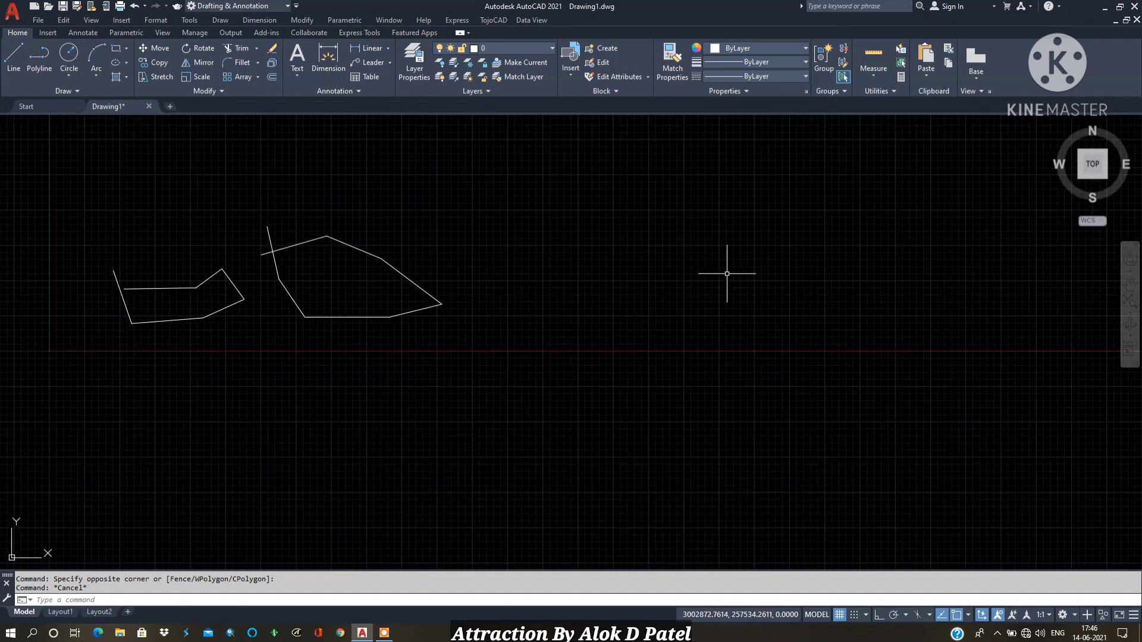